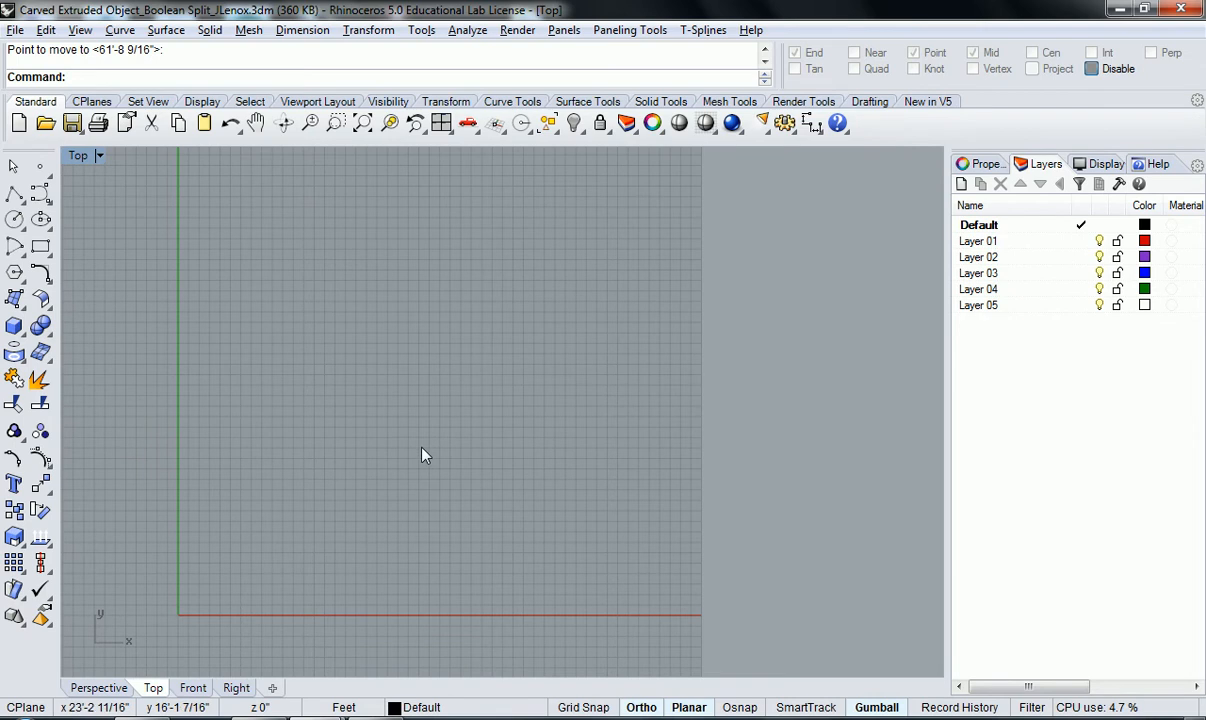
Draw an open arch-shaped control point curve in the Top view, with both ends near the x axis.
{"action": "left_click", "coordinate": [50, 212]}
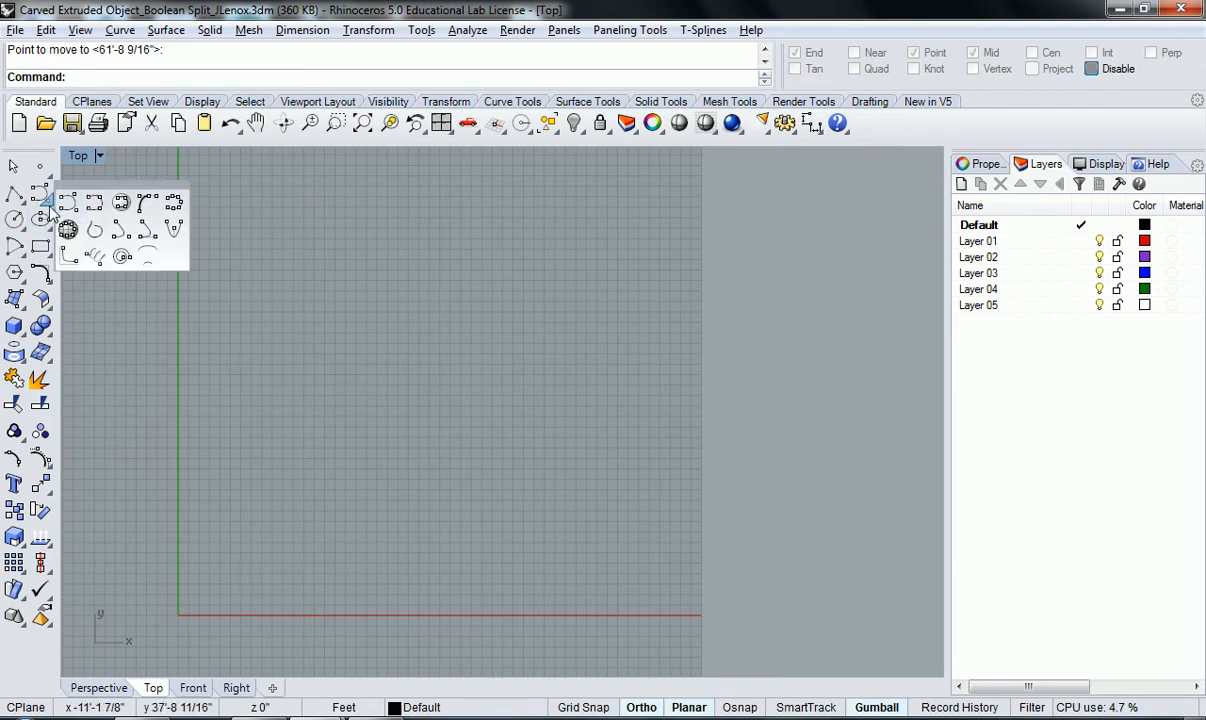
{"action": "left_click_drag", "start_coordinate": [115, 185], "coordinate": [165, 177]}
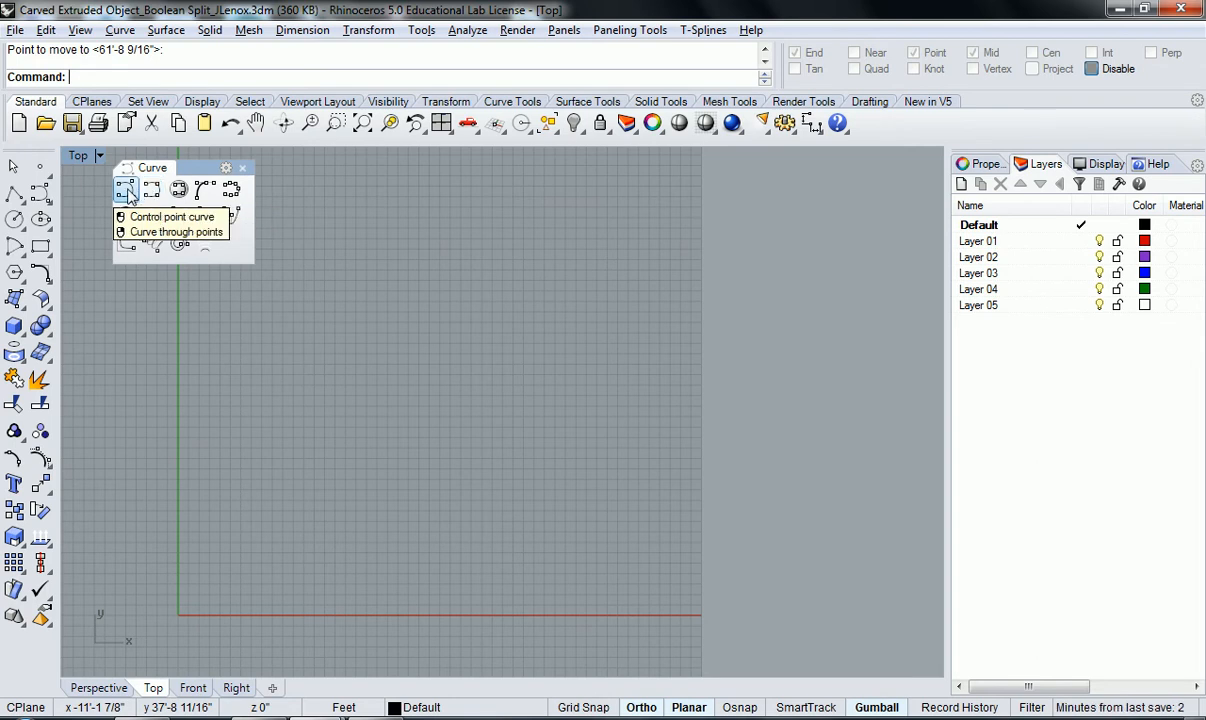
{"action": "left_click", "coordinate": [125, 190]}
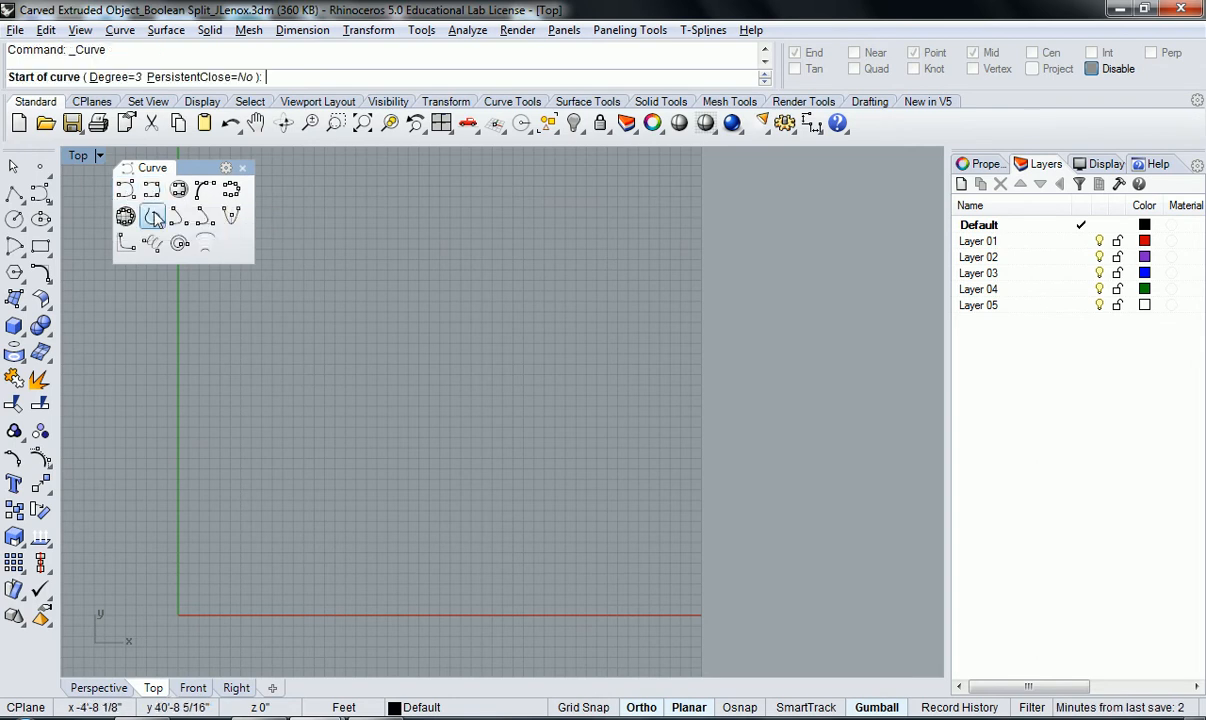
{"action": "left_click", "coordinate": [331, 609]}
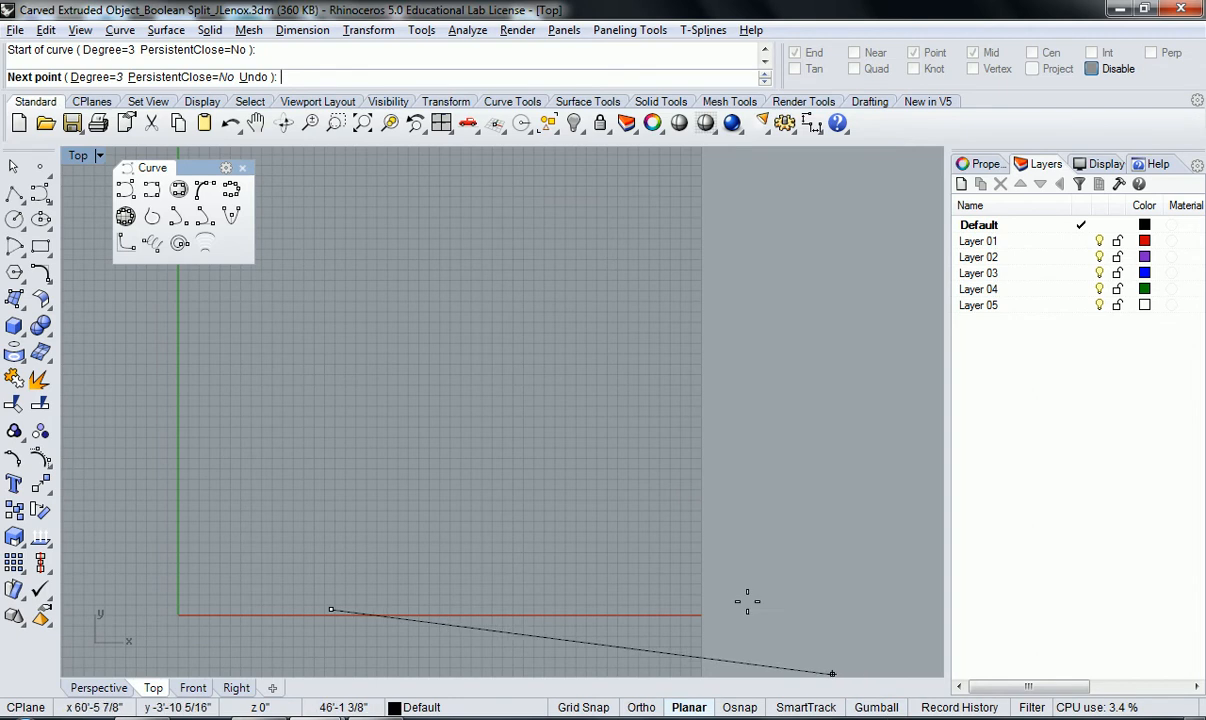
{"action": "right_click_drag", "start_coordinate": [510, 501], "coordinate": [551, 498]}
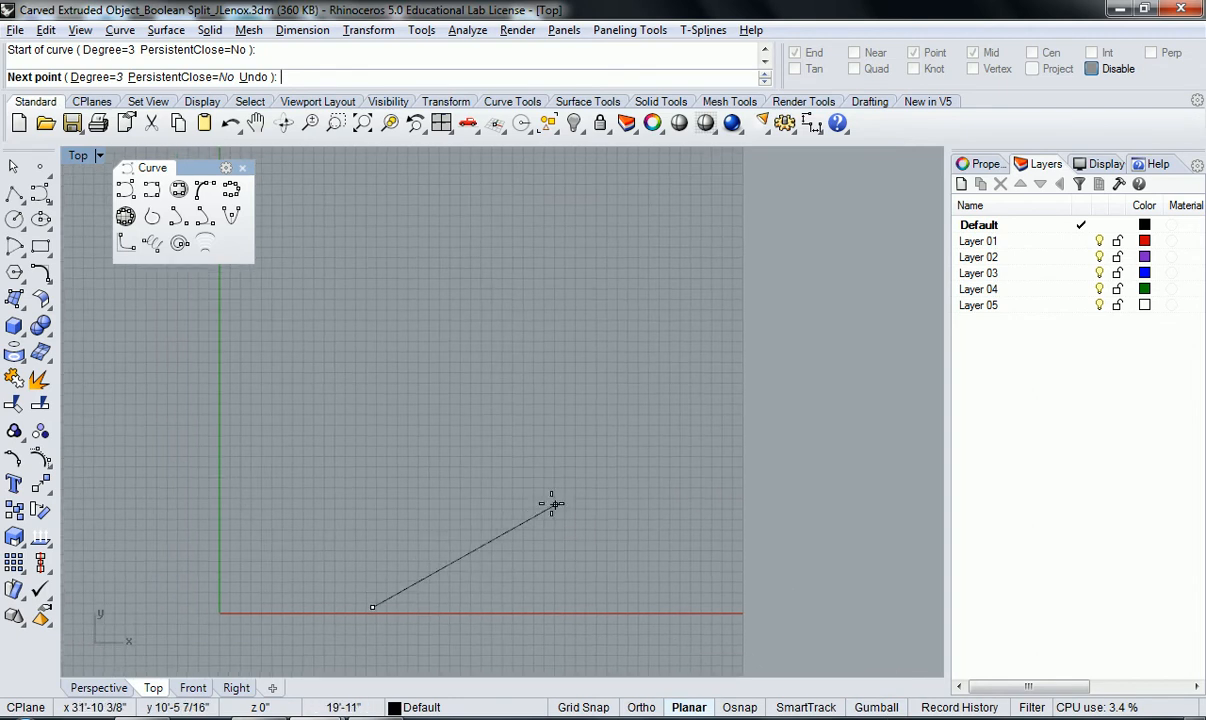
{"action": "left_click", "coordinate": [307, 498]}
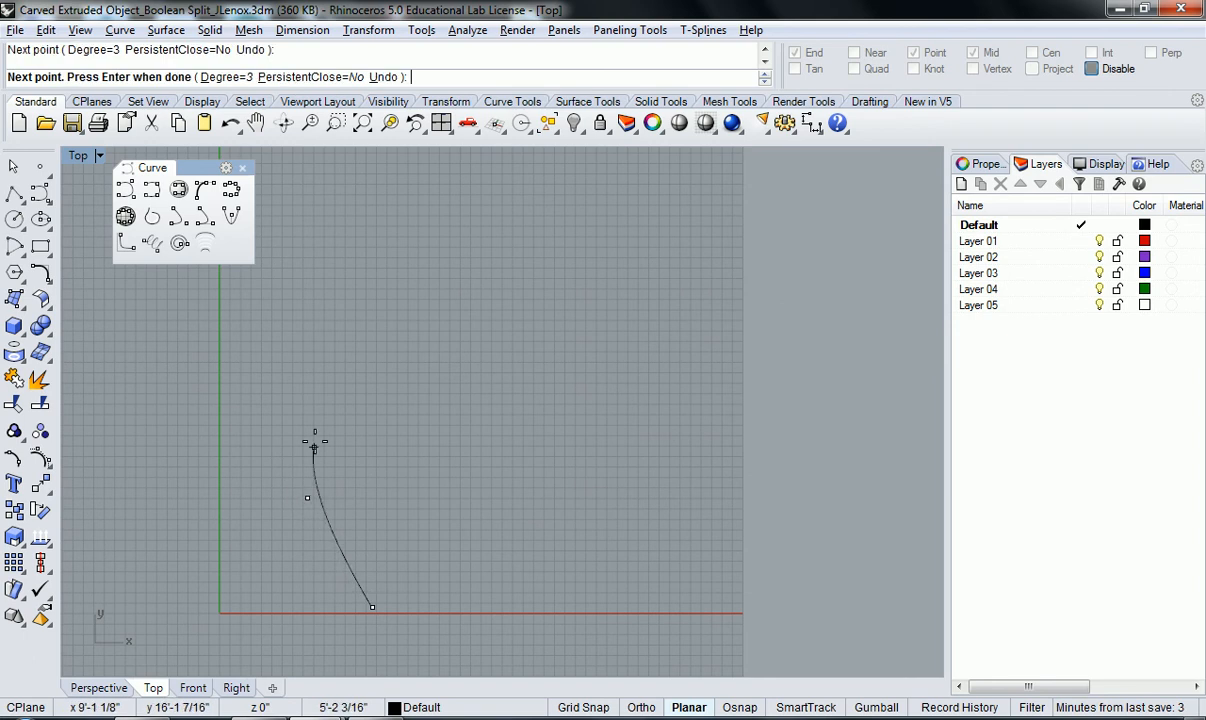
{"action": "left_click", "coordinate": [331, 402]}
{"action": "left_click", "coordinate": [397, 322]}
{"action": "left_click", "coordinate": [518, 296]}
{"action": "left_click", "coordinate": [726, 298]}
{"action": "right_click_drag", "start_coordinate": [767, 350], "coordinate": [711, 312]}
{"action": "left_click", "coordinate": [768, 314]}
{"action": "left_click", "coordinate": [800, 422]}
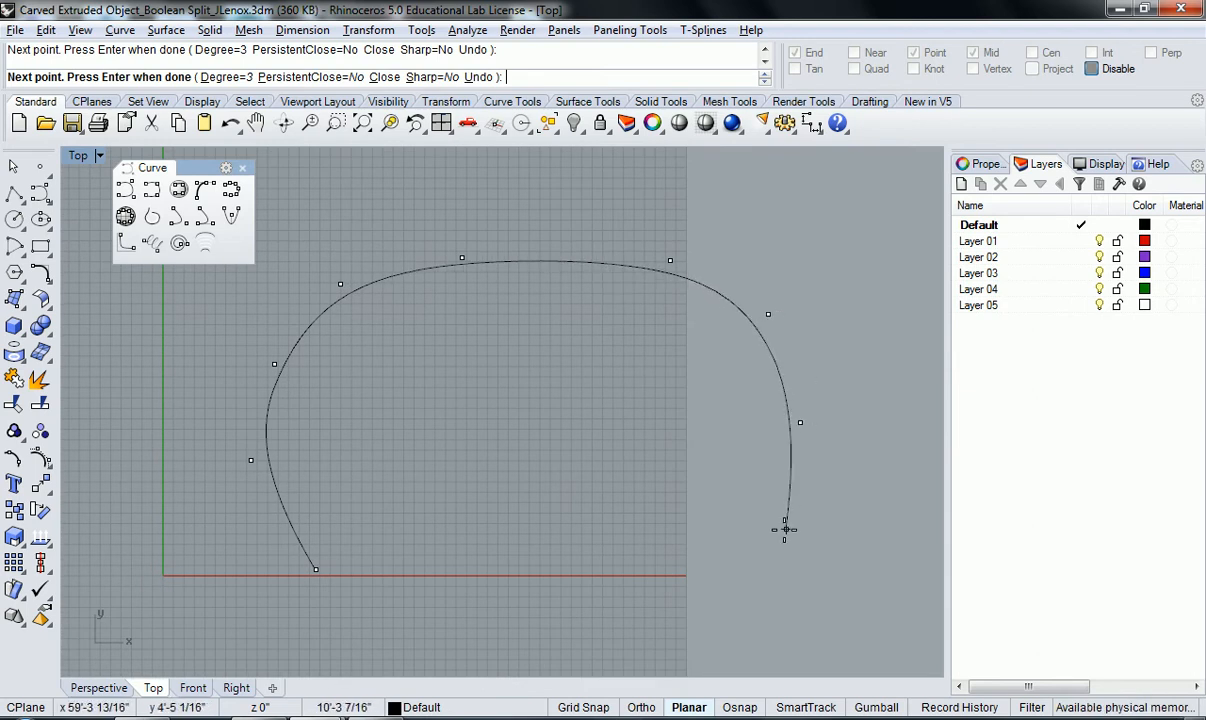
{"action": "left_click", "coordinate": [704, 572]}
{"action": "key", "text": "Return"}
Draw a larger arch-shaped control point curve around the first one, with its ends just below the x axis.
{"action": "key", "text": "Return"}
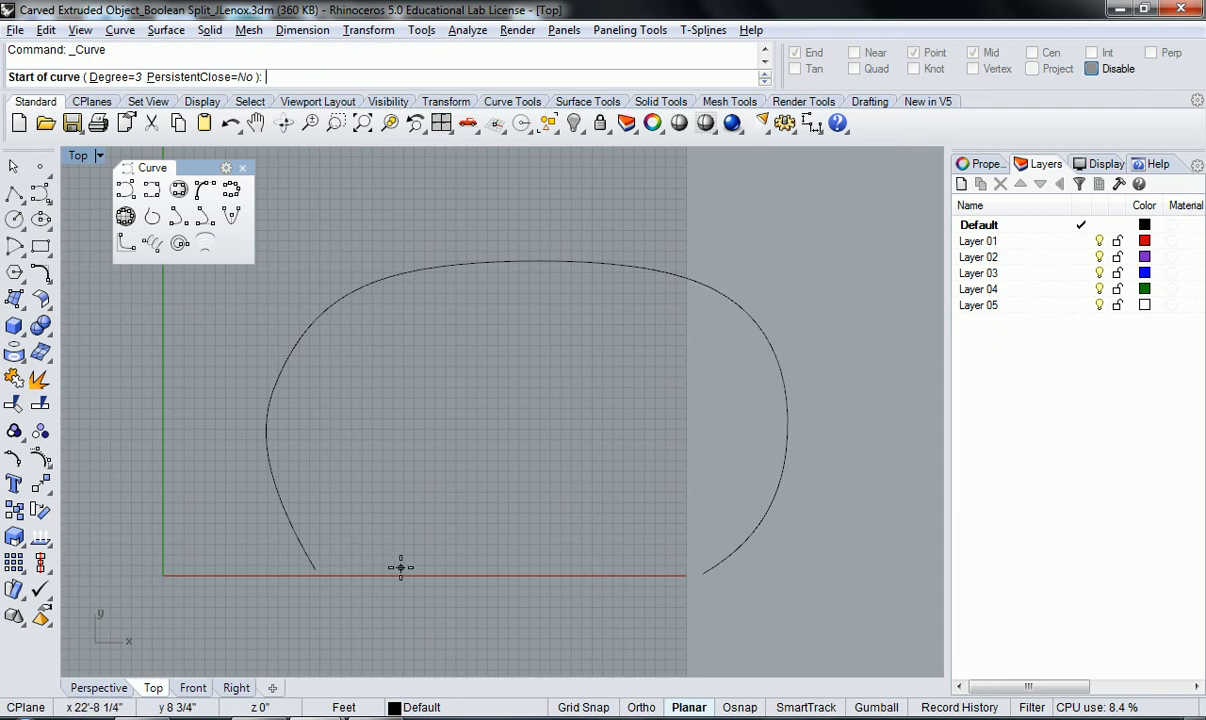
{"action": "scroll", "coordinate": [256, 603], "scroll_direction": "down", "scroll_amount": 2}
{"action": "right_click_drag", "start_coordinate": [256, 603], "coordinate": [362, 585]}
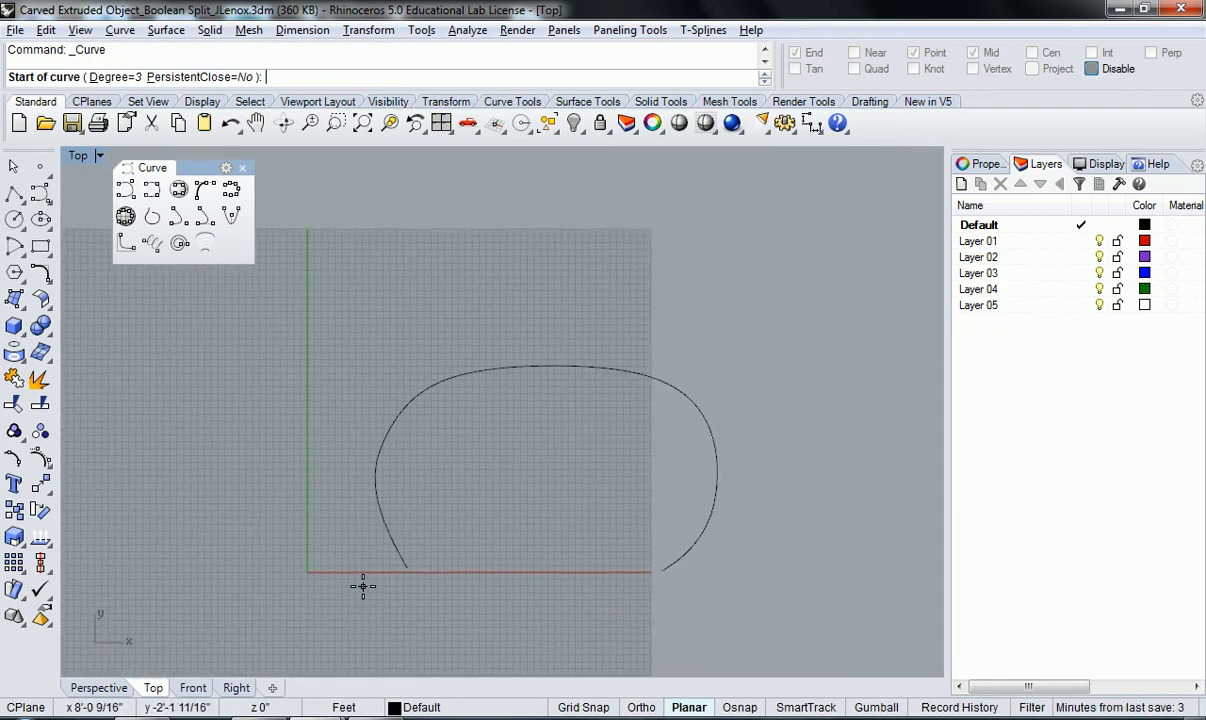
{"action": "left_click", "coordinate": [359, 584]}
{"action": "left_click", "coordinate": [317, 540]}
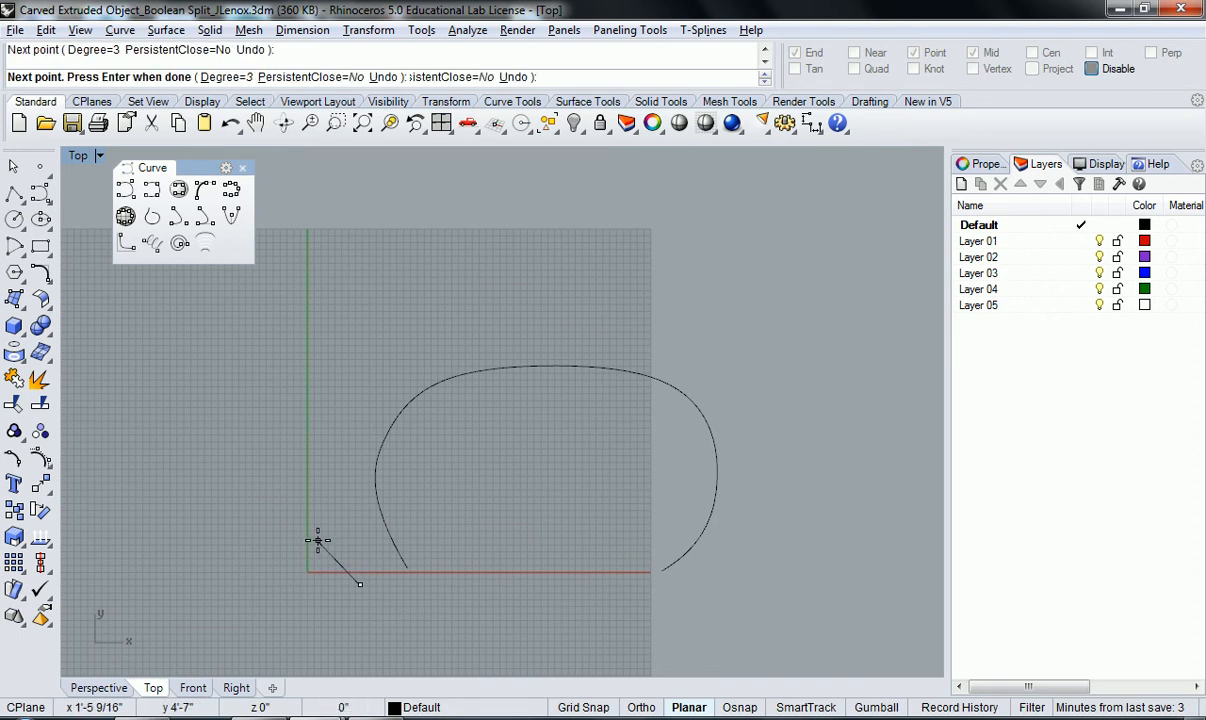
{"action": "left_click", "coordinate": [277, 382]}
{"action": "left_click", "coordinate": [337, 277]}
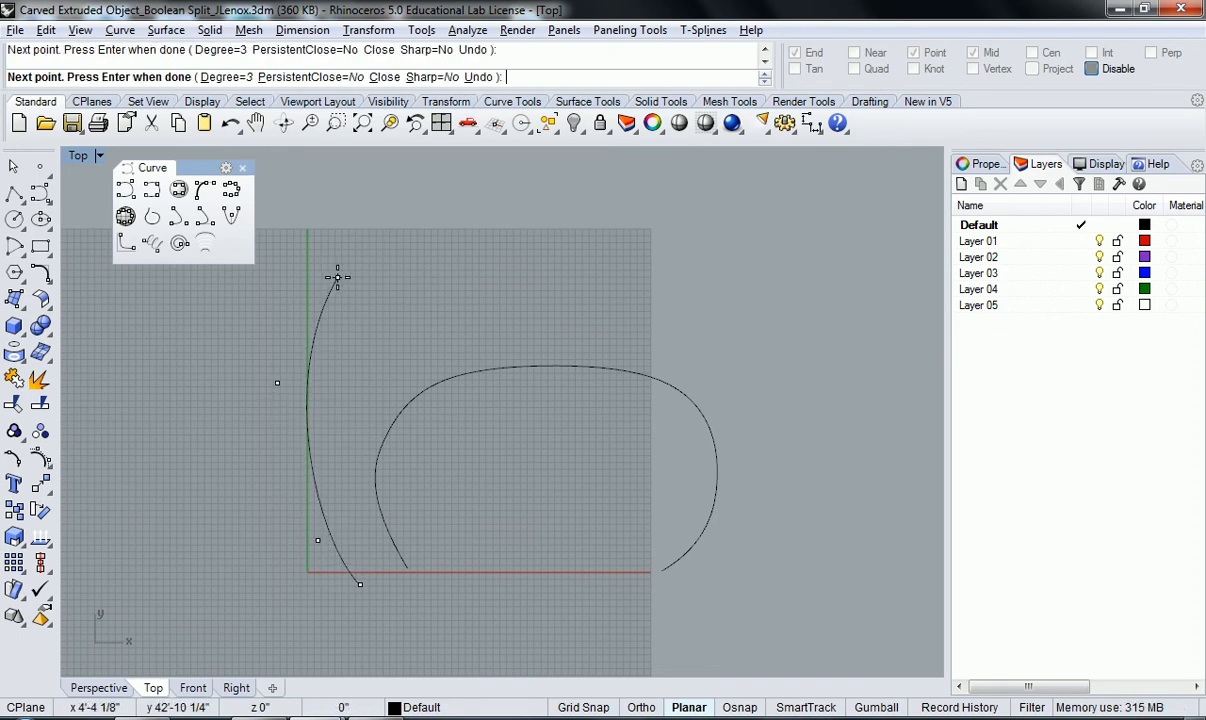
{"action": "left_click", "coordinate": [614, 234]}
{"action": "left_click", "coordinate": [826, 301]}
{"action": "left_click", "coordinate": [869, 429]}
{"action": "left_click", "coordinate": [807, 531]}
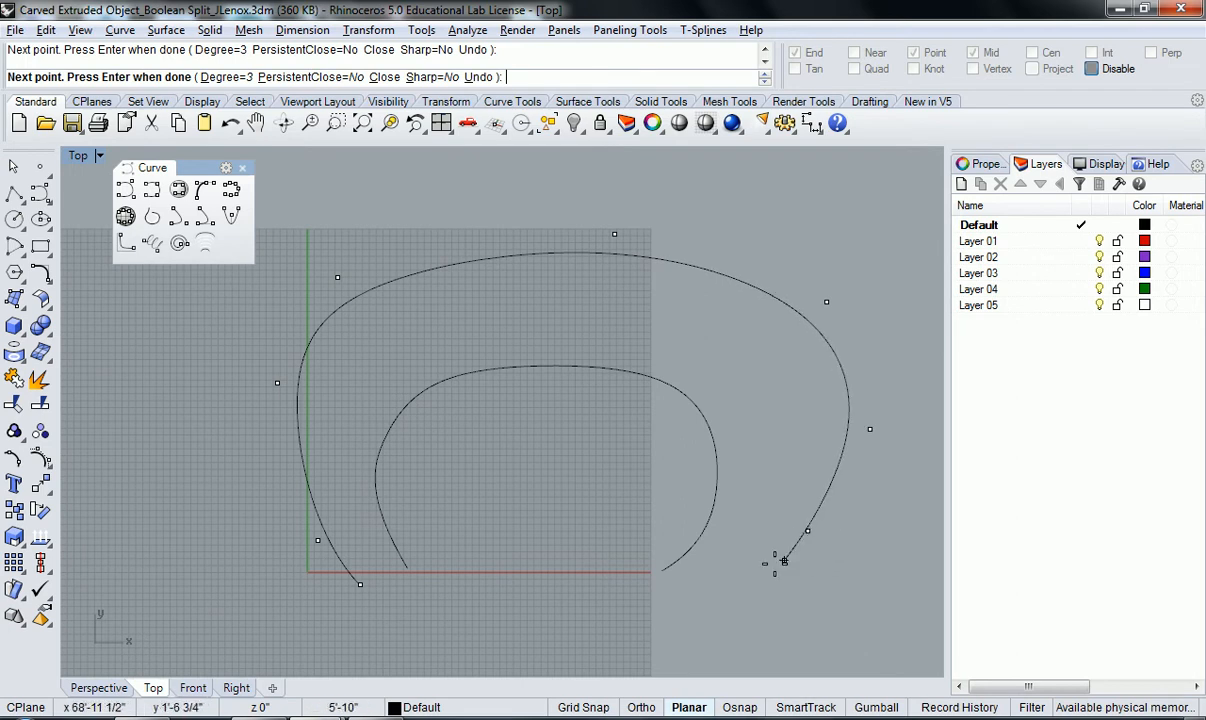
{"action": "left_click", "coordinate": [732, 582]}
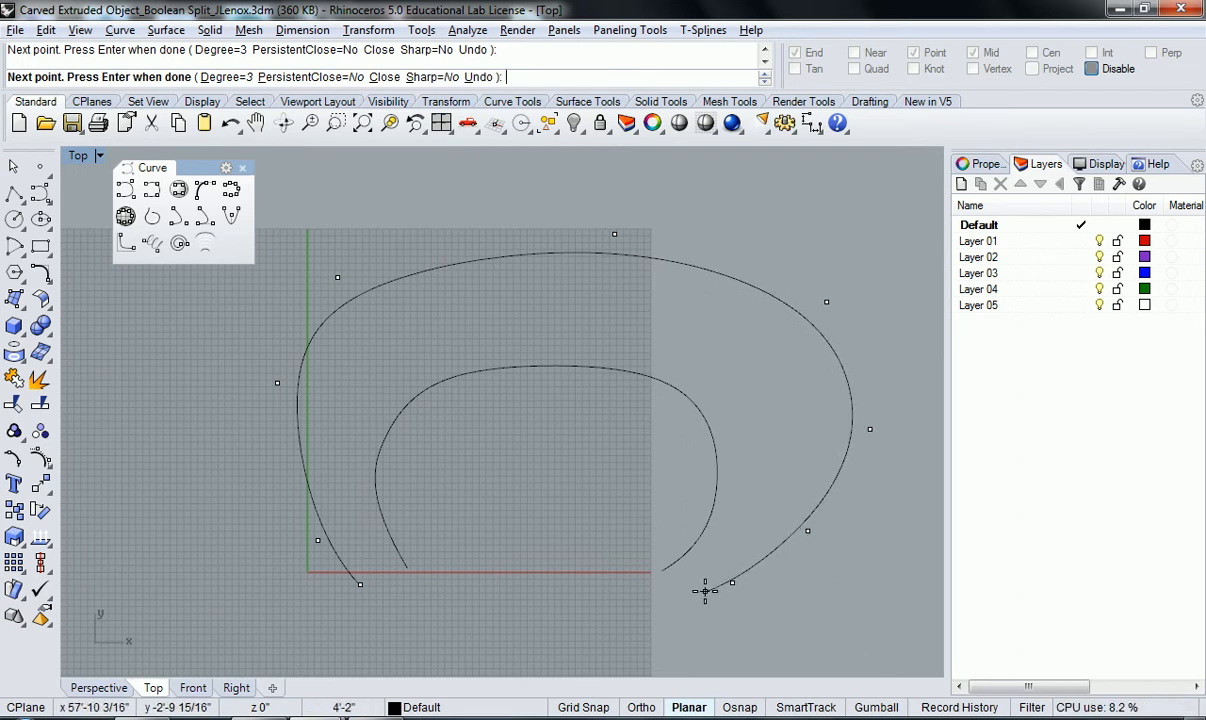
{"action": "key", "text": "Return"}
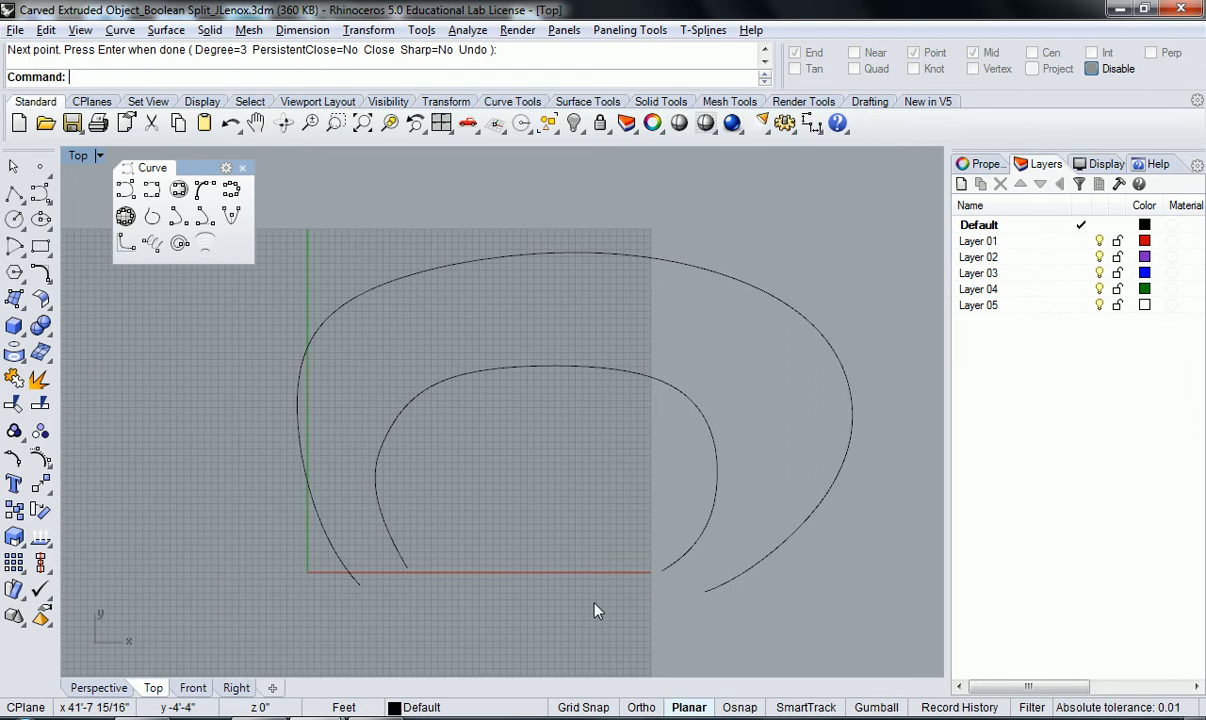
Enable object snaps and close both open ends between the inner and outer arches with straight lines.
{"action": "type", "text": "Line"}
{"action": "key", "text": "Return"}
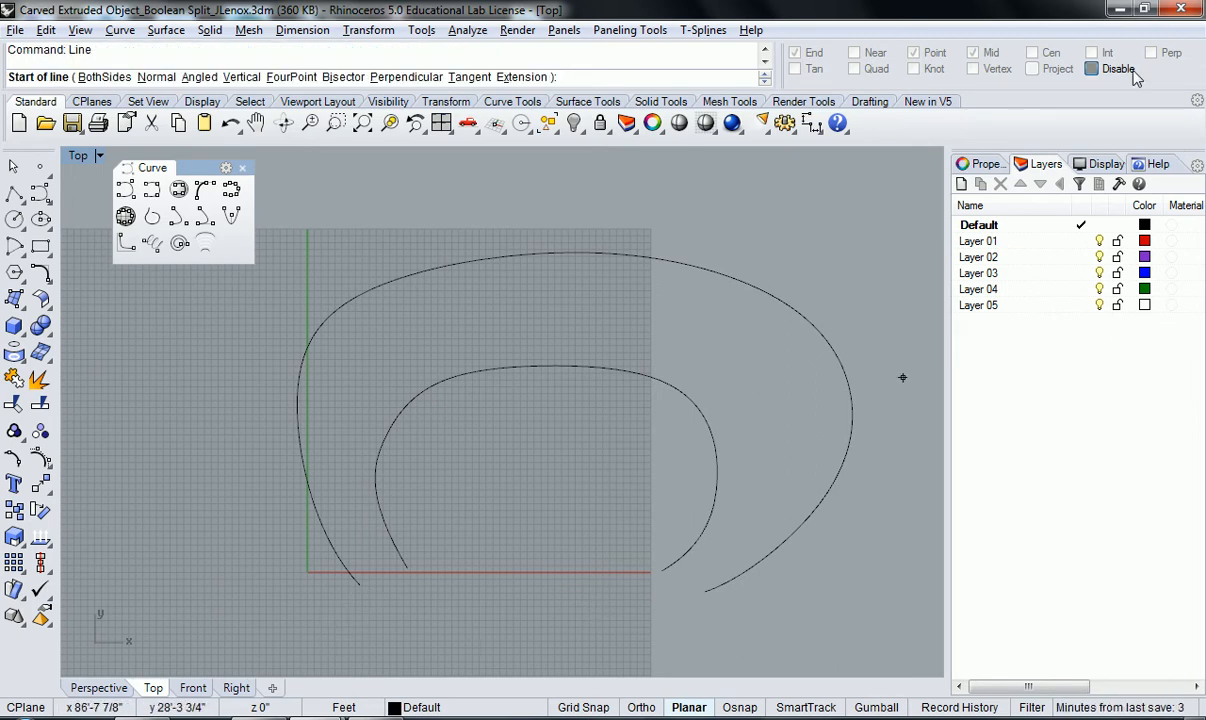
{"action": "left_click", "coordinate": [1093, 70]}
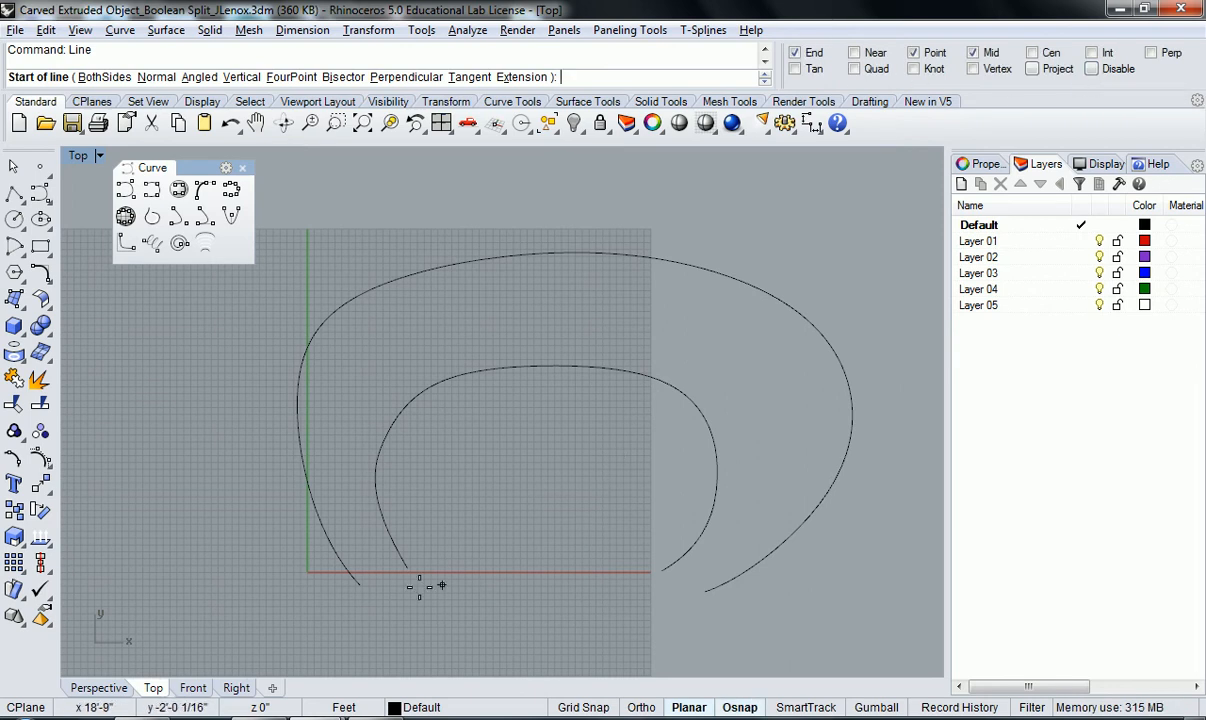
{"action": "left_click", "coordinate": [358, 584]}
{"action": "left_click", "coordinate": [407, 568]}
{"action": "key", "text": "Return"}
{"action": "left_click", "coordinate": [678, 577]}
{"action": "left_click", "coordinate": [706, 591]}
Join the two arches and the two connecting lines into one closed curve.
{"action": "right_click_drag", "start_coordinate": [815, 633], "coordinate": [845, 630]}
{"action": "left_click_drag", "start_coordinate": [845, 630], "coordinate": [288, 538]}
{"action": "type", "text": "join"}
{"action": "key", "text": "Return"}
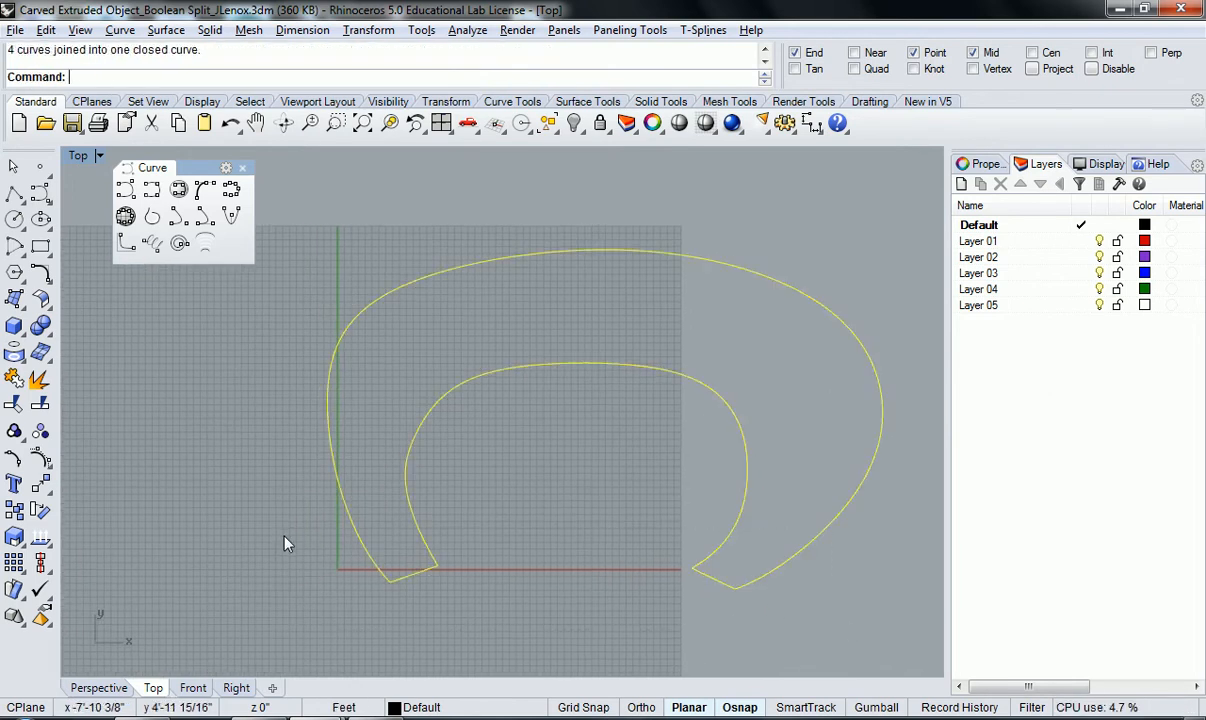
Extrude the closed arch profile upward as a capped solid in the Perspective view.
{"action": "double_click", "coordinate": [77, 158]}
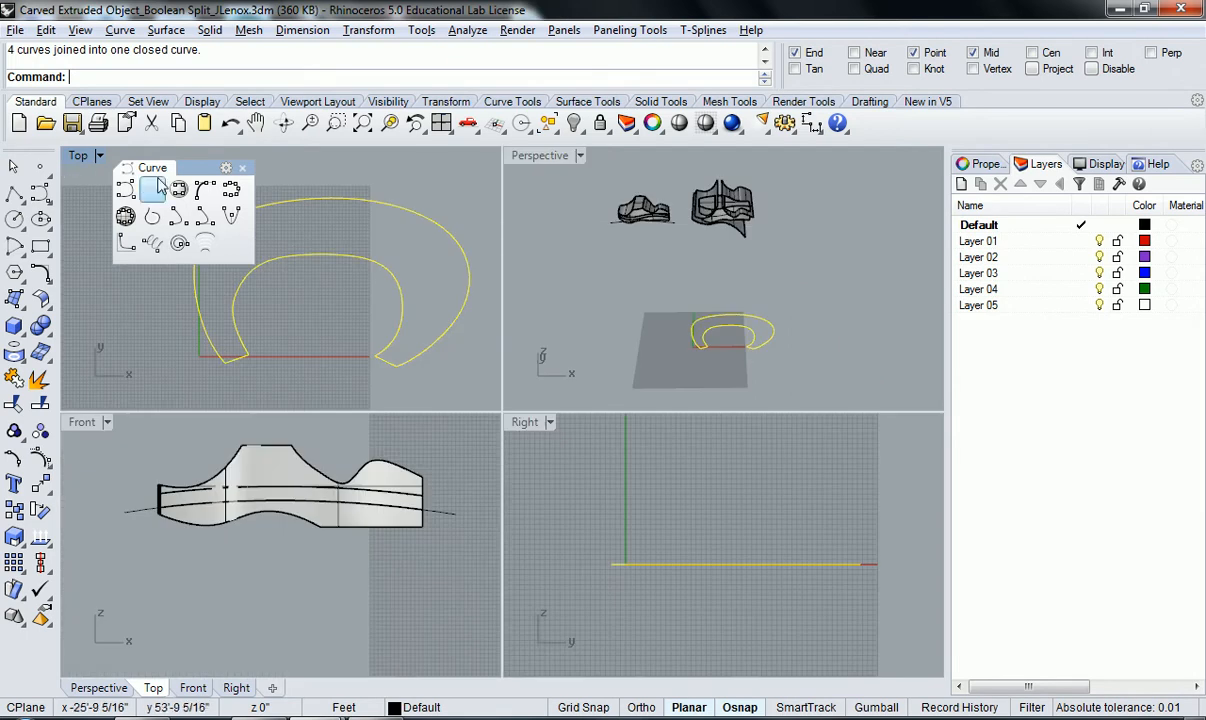
{"action": "double_click", "coordinate": [522, 156]}
{"action": "right_click_drag", "start_coordinate": [600, 485], "coordinate": [502, 492]}
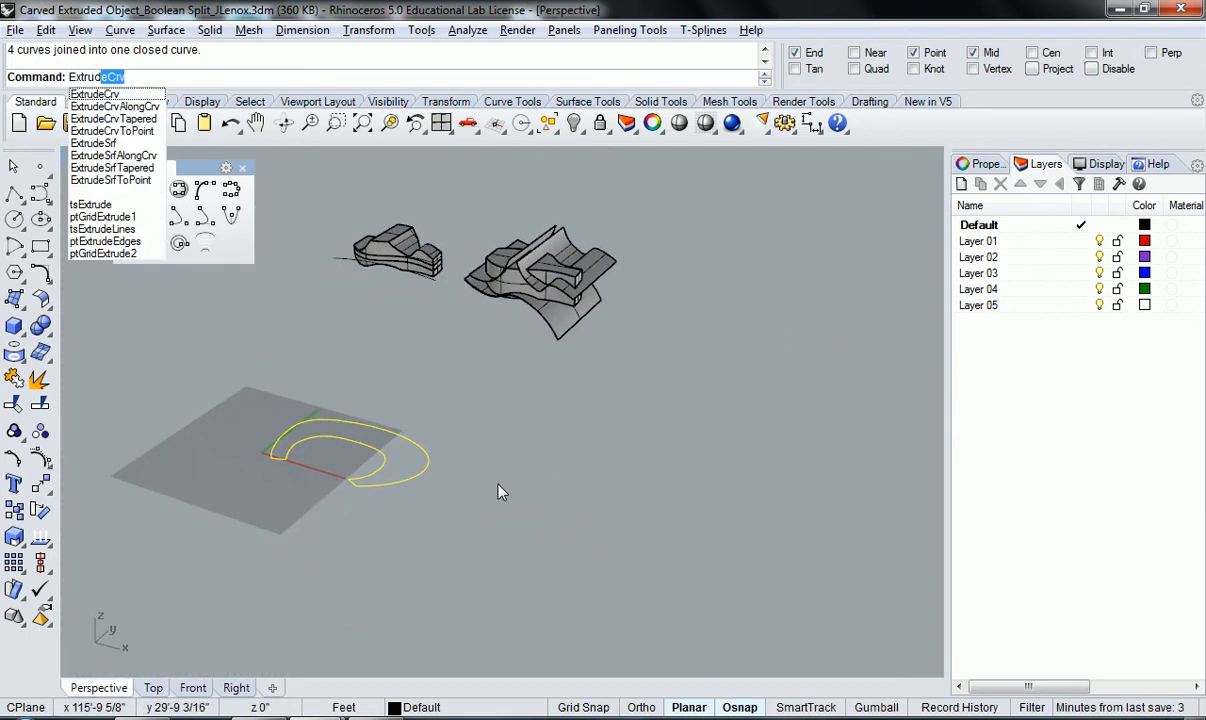
{"action": "key", "text": "Return"}
{"action": "right_click_drag", "start_coordinate": [354, 476], "coordinate": [400, 470]}
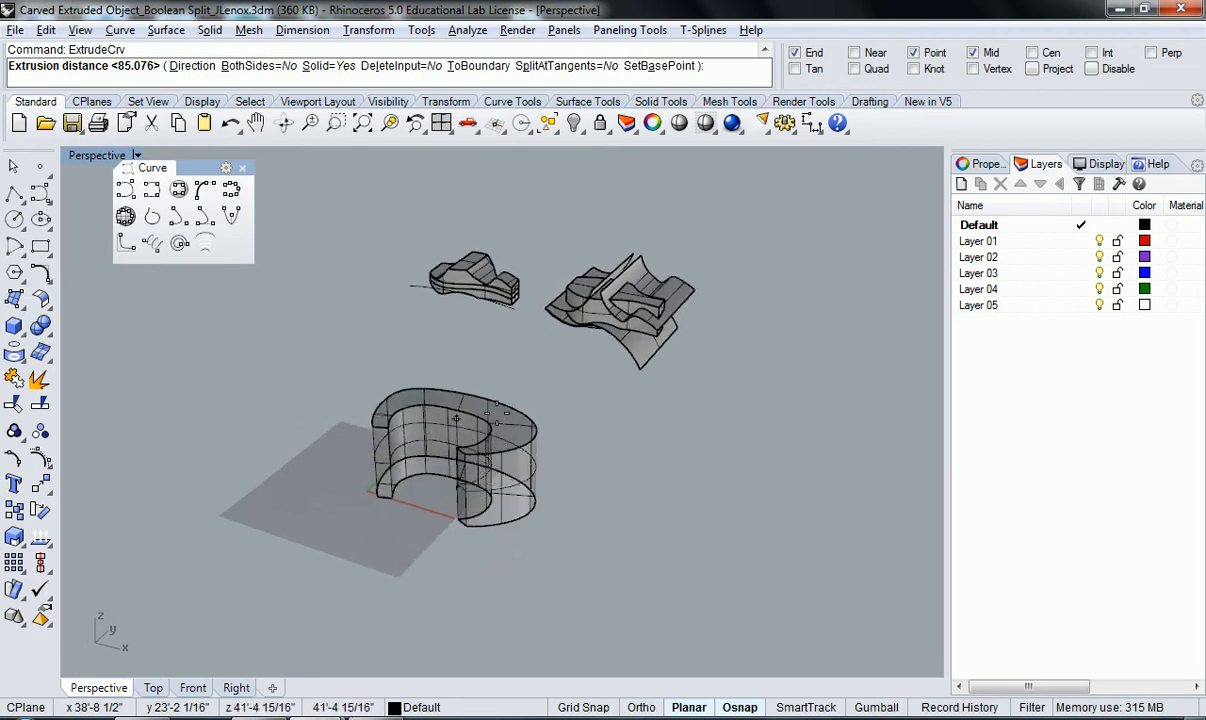
{"action": "right_click_drag", "start_coordinate": [400, 345], "coordinate": [452, 380]}
{"action": "scroll", "coordinate": [545, 385], "scroll_direction": "up", "scroll_amount": 1}
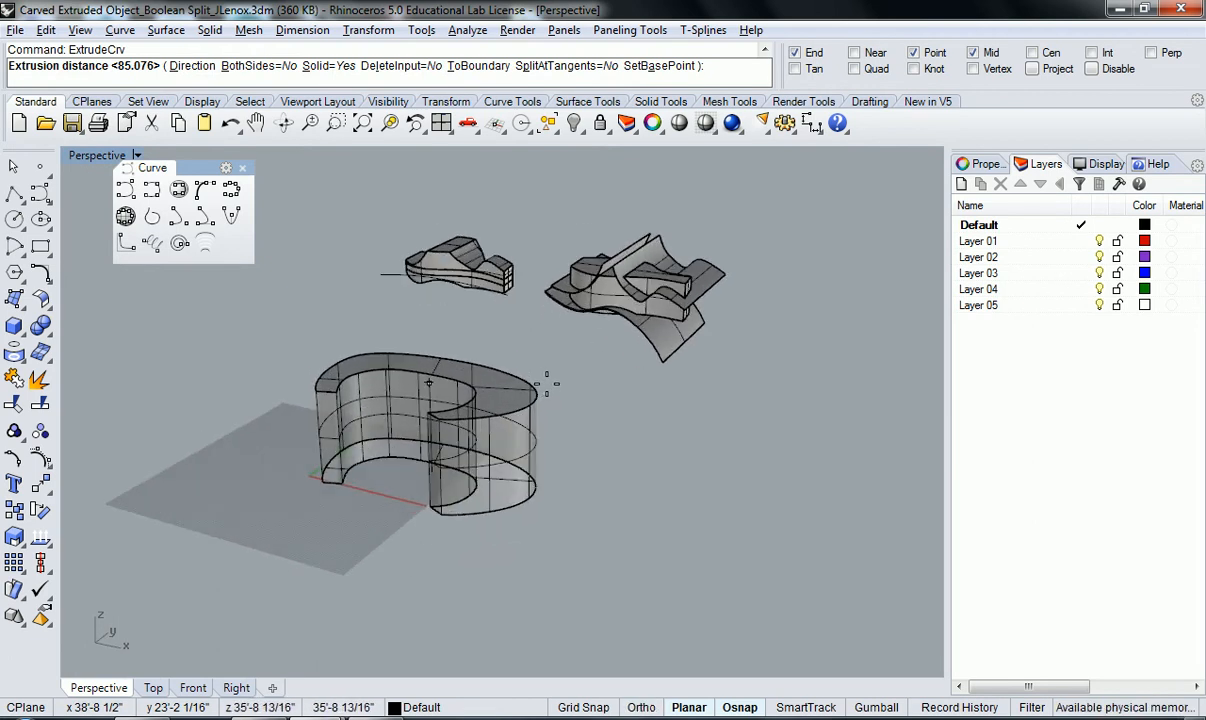
{"action": "key", "text": "Return"}
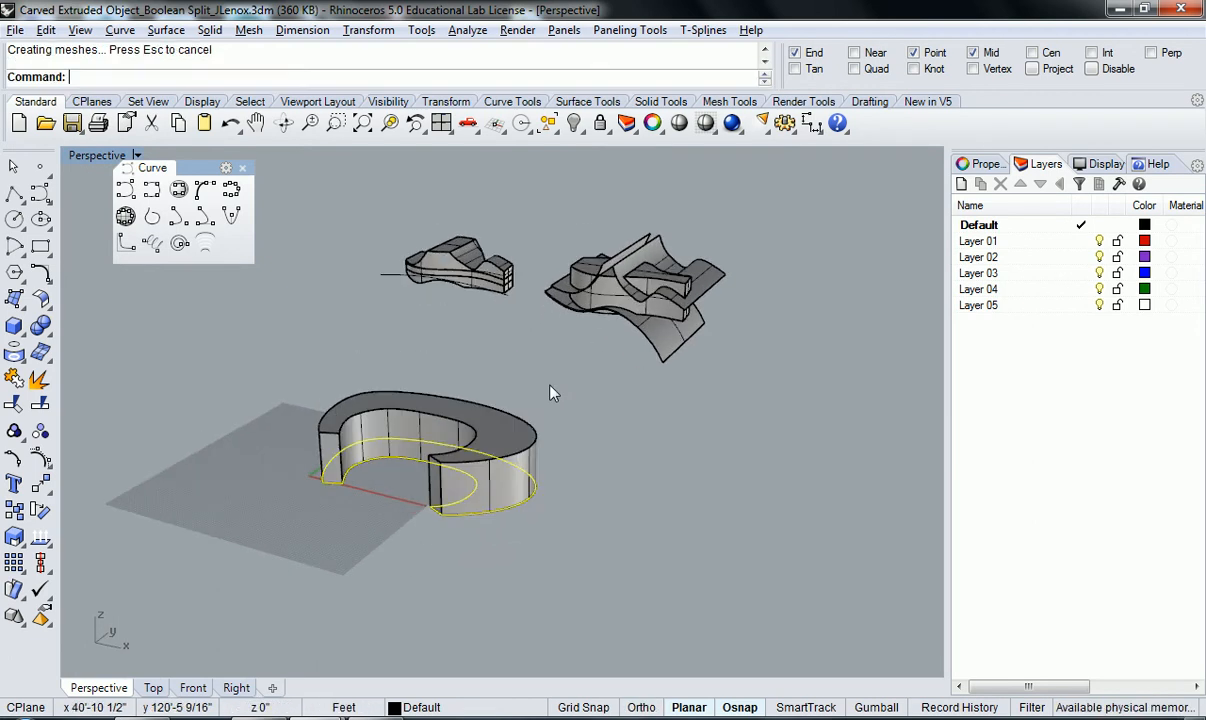
Zoom in on the extruded arch solid, clear the selection and examine its shape in perspective.
{"action": "right_click_drag", "start_coordinate": [335, 498], "coordinate": [615, 518]}
{"action": "scroll", "coordinate": [495, 511], "scroll_direction": "up", "scroll_amount": 3}
{"action": "left_click", "coordinate": [522, 458]}
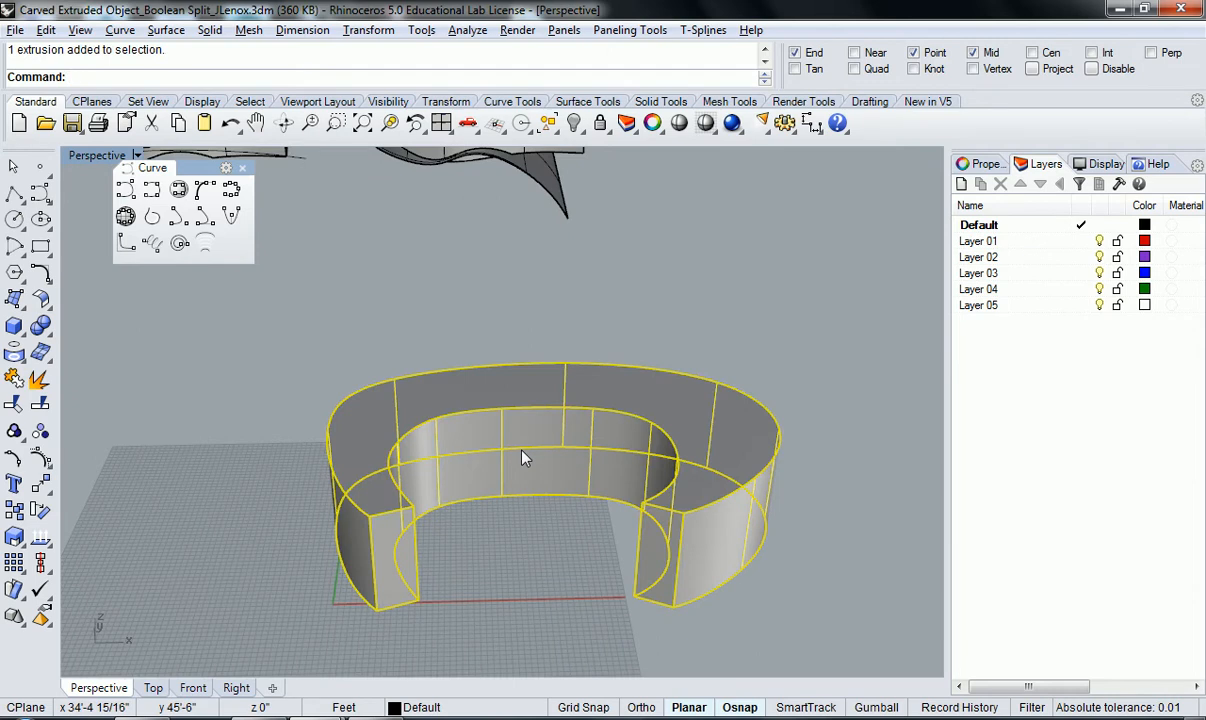
{"action": "type", "text": "z"}
{"action": "key", "text": "Return"}
{"action": "type", "text": "s"}
{"action": "key", "text": "Return"}
{"action": "right_click_drag", "start_coordinate": [528, 498], "coordinate": [468, 545]}
{"action": "key", "text": "Escape"}
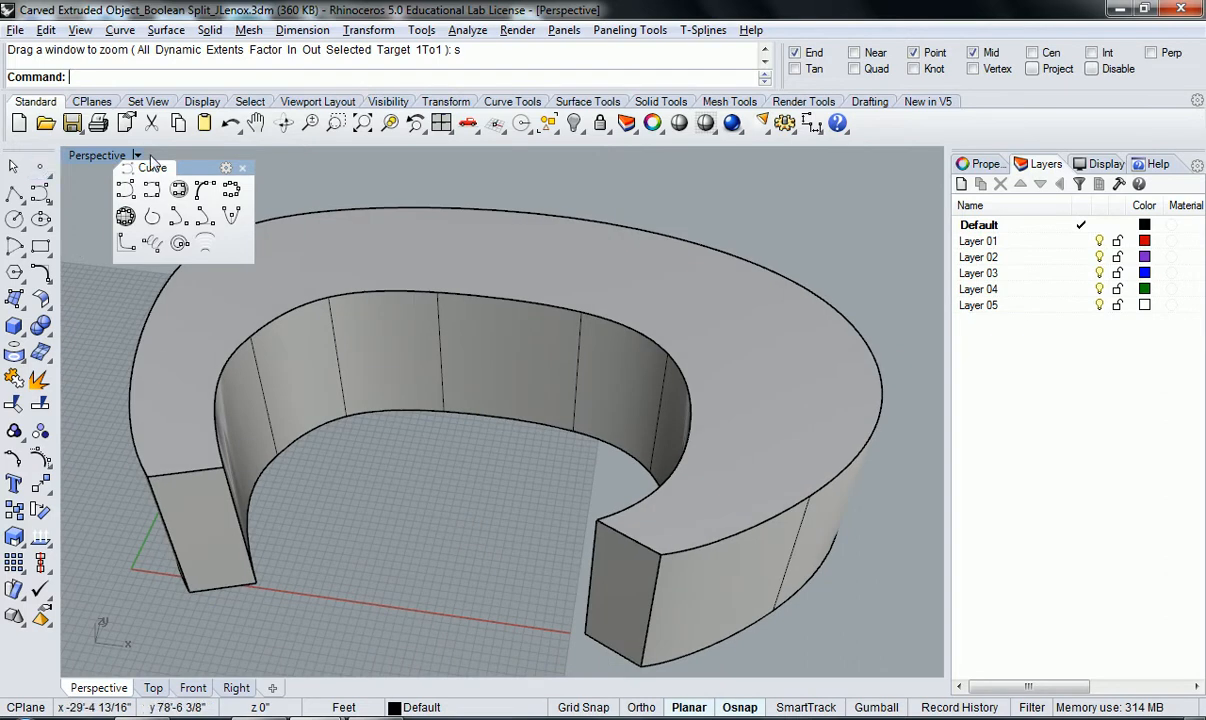
{"action": "left_click", "coordinate": [243, 169]}
{"action": "right_click_drag", "start_coordinate": [452, 478], "coordinate": [433, 508]}
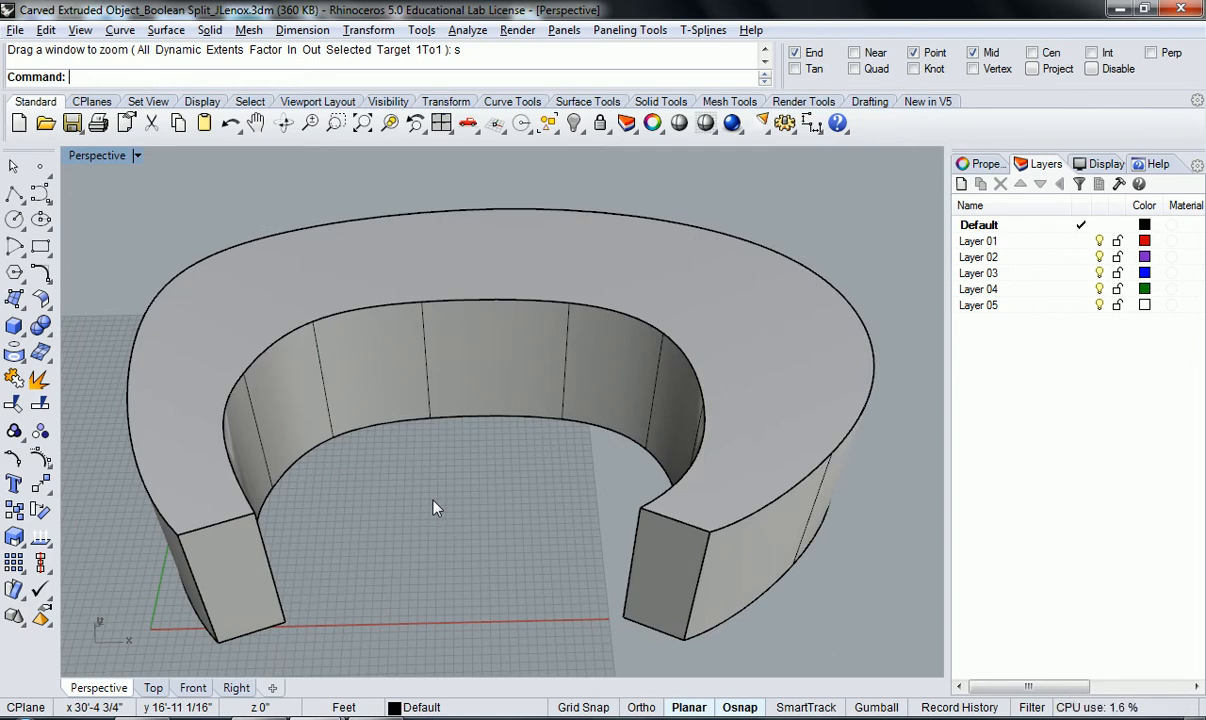
Draw a slanted line just below the arch's left end in the maximized Top view.
{"action": "double_click", "coordinate": [82, 157]}
{"action": "left_click", "coordinate": [83, 162]}
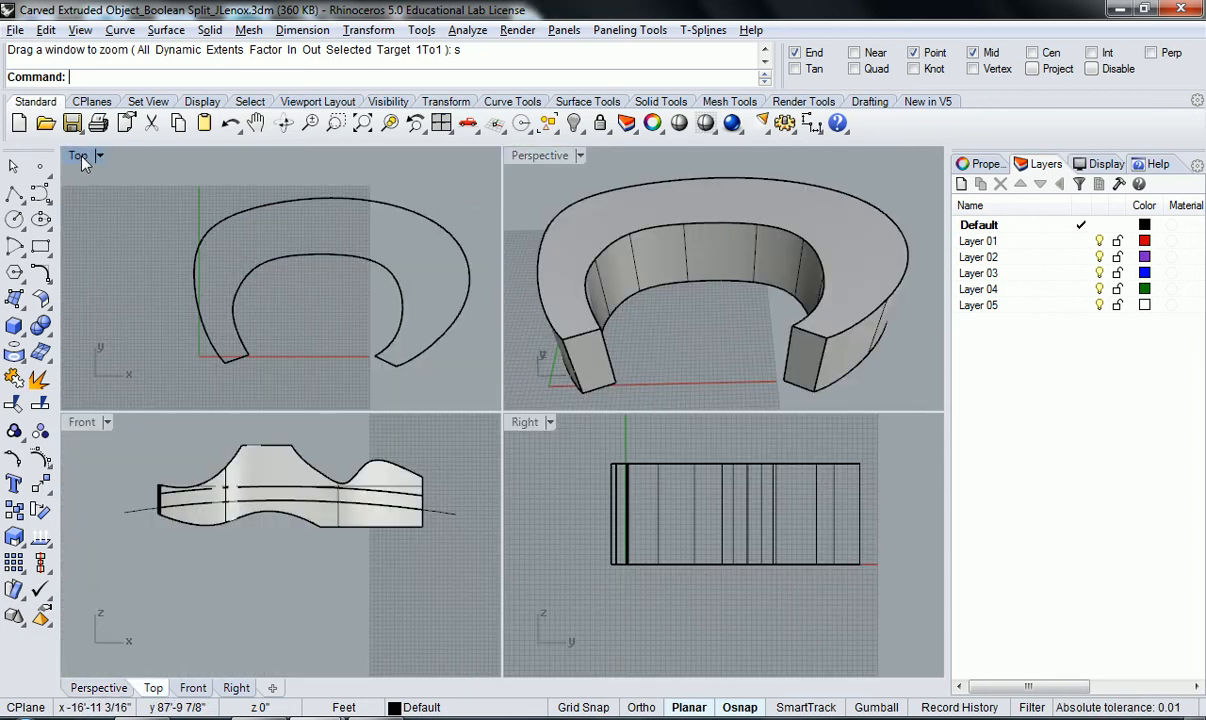
{"action": "double_click", "coordinate": [83, 162]}
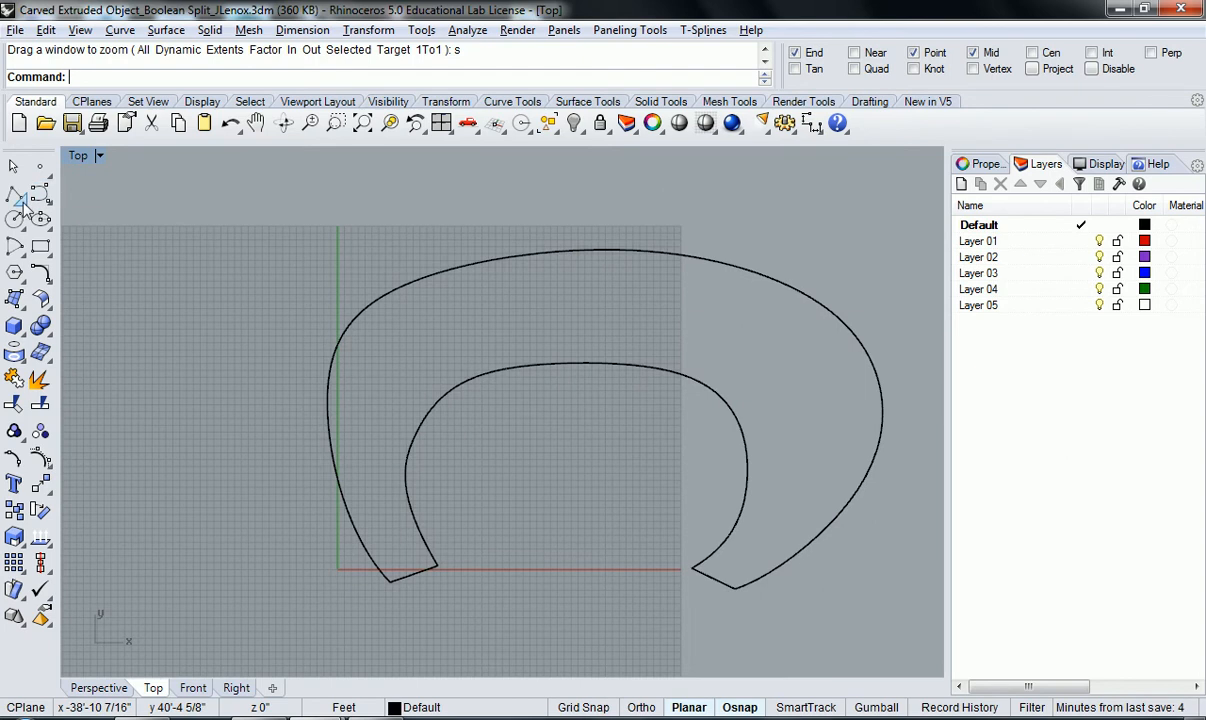
{"action": "left_click", "coordinate": [22, 202]}
{"action": "left_click_drag", "start_coordinate": [40, 191], "coordinate": [141, 171]}
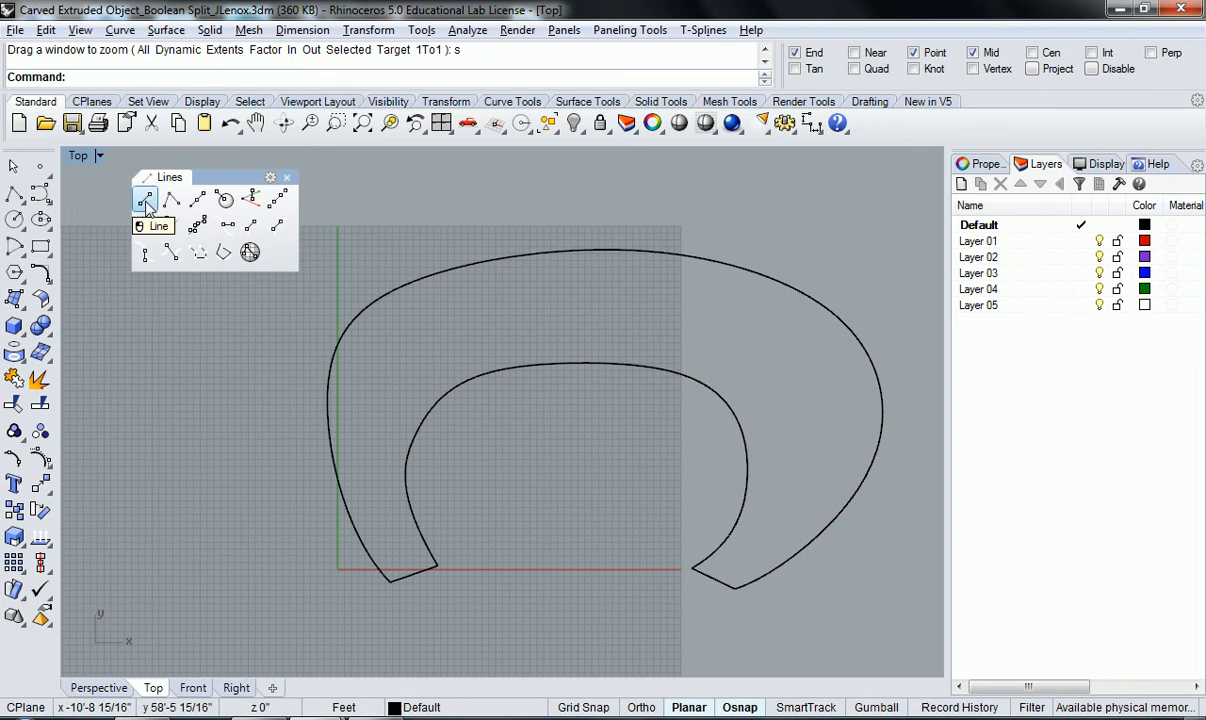
{"action": "left_click", "coordinate": [145, 201]}
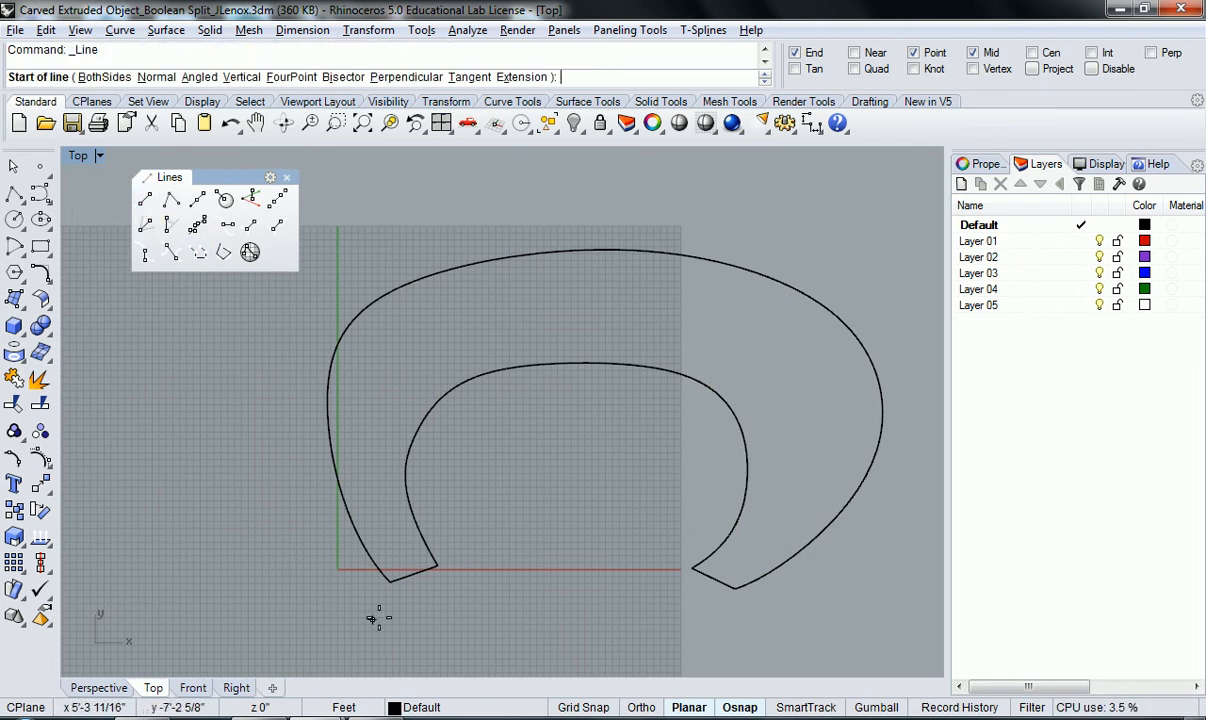
{"action": "right_click_drag", "start_coordinate": [389, 605], "coordinate": [358, 565]}
{"action": "left_click", "coordinate": [320, 617]}
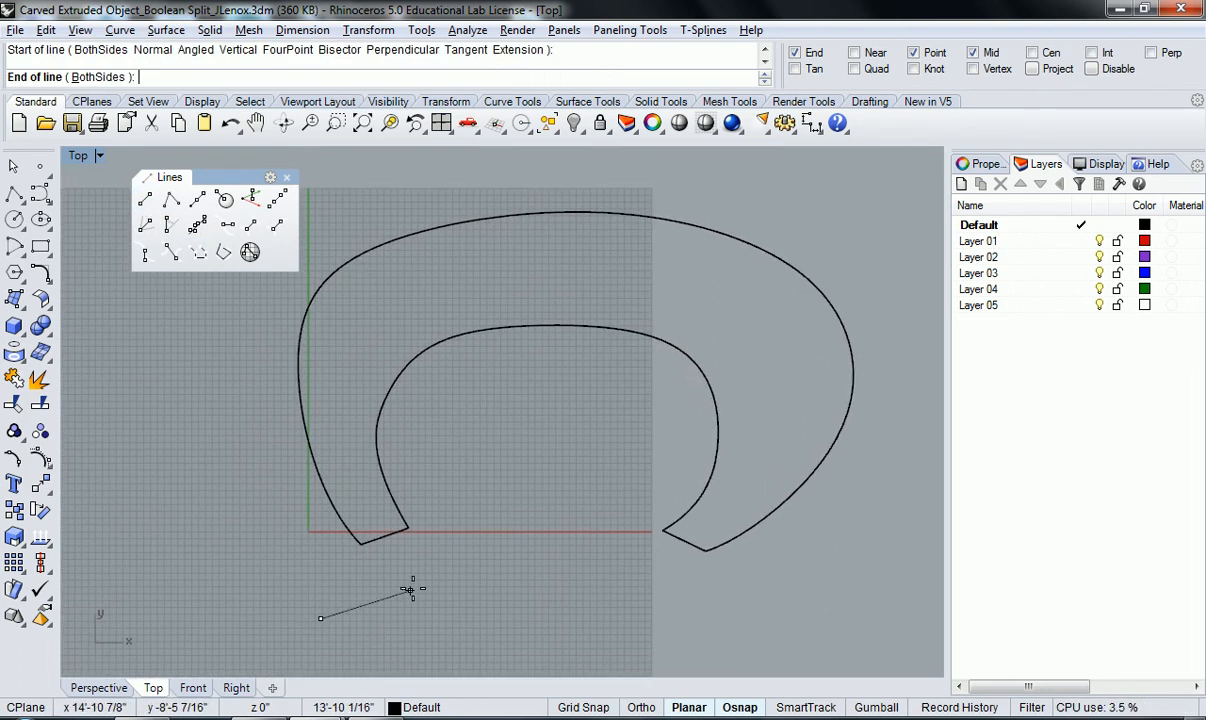
{"action": "left_click", "coordinate": [494, 541]}
Draw two more lines, one crossing the arch's lower left leg and one crossing its upper left bend.
{"action": "right_click", "coordinate": [250, 536]}
{"action": "left_click", "coordinate": [232, 514]}
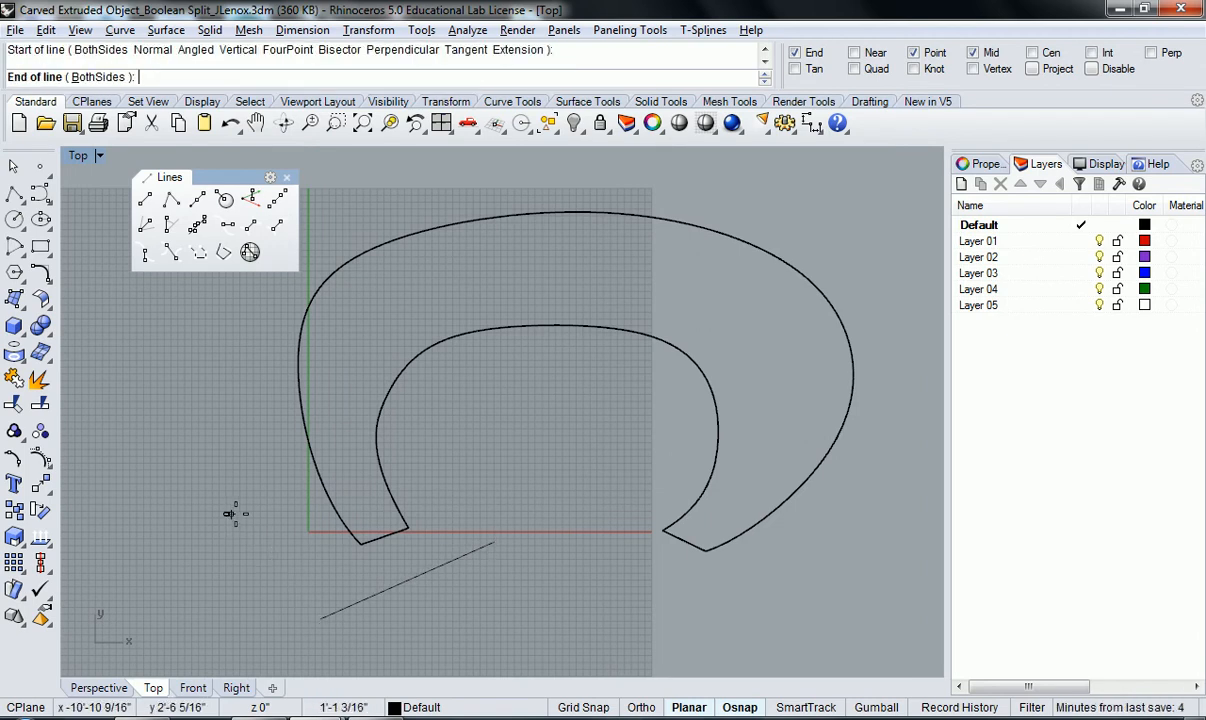
{"action": "left_click", "coordinate": [474, 463]}
{"action": "right_click", "coordinate": [447, 417]}
{"action": "left_click", "coordinate": [452, 419]}
{"action": "right_click_drag", "start_coordinate": [304, 358], "coordinate": [350, 397]}
{"action": "left_click", "coordinate": [257, 348]}
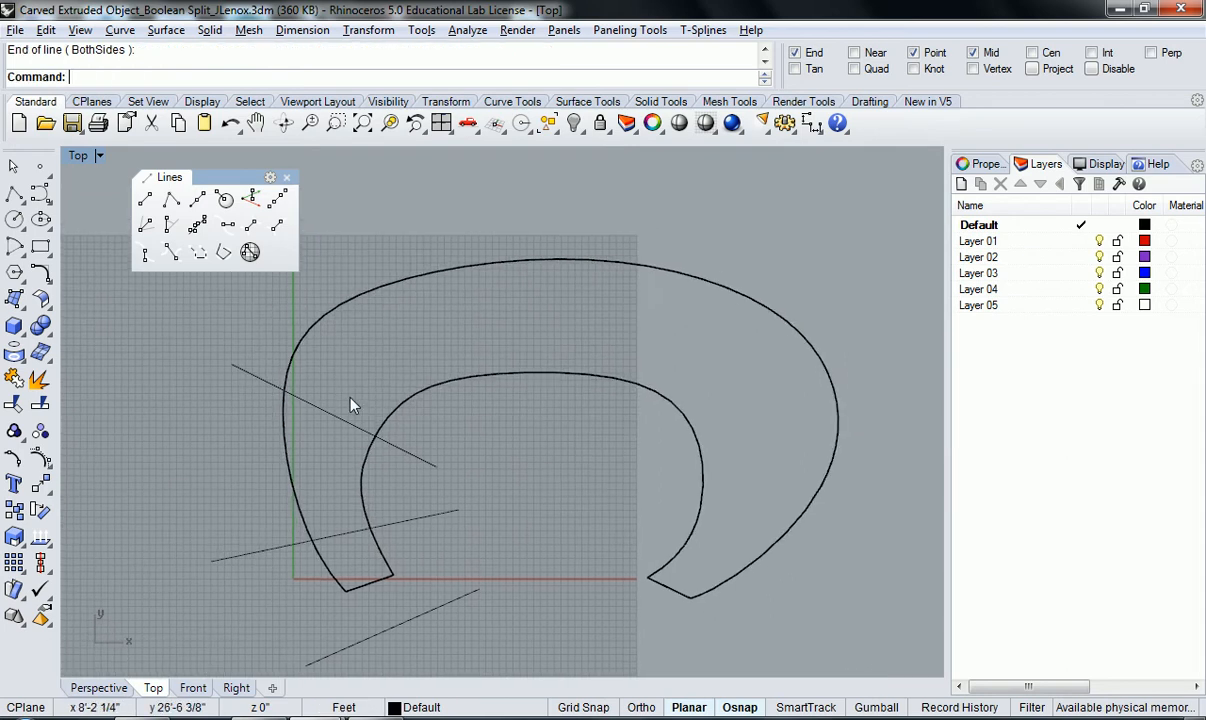
Draw a steep line crossing the top band of the arch, left of its middle.
{"action": "right_click", "coordinate": [478, 408]}
{"action": "left_click", "coordinate": [486, 408]}
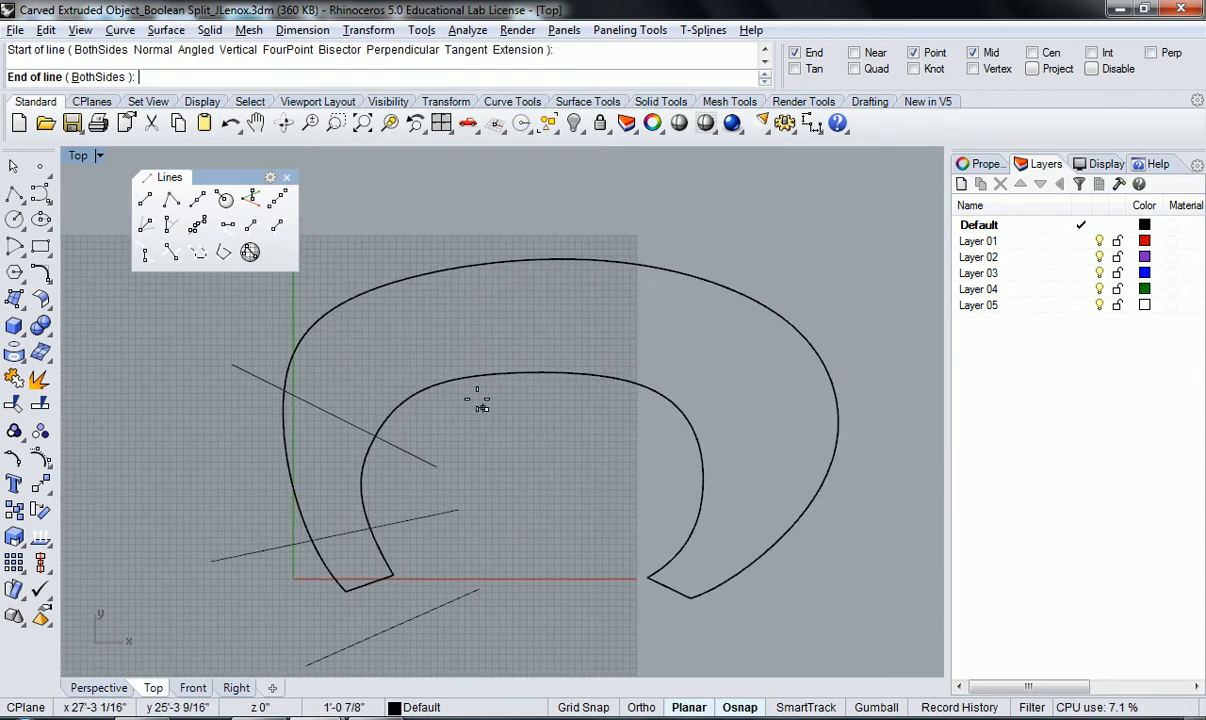
{"action": "left_click", "coordinate": [441, 240]}
{"action": "right_click_drag", "start_coordinate": [503, 544], "coordinate": [508, 514]}
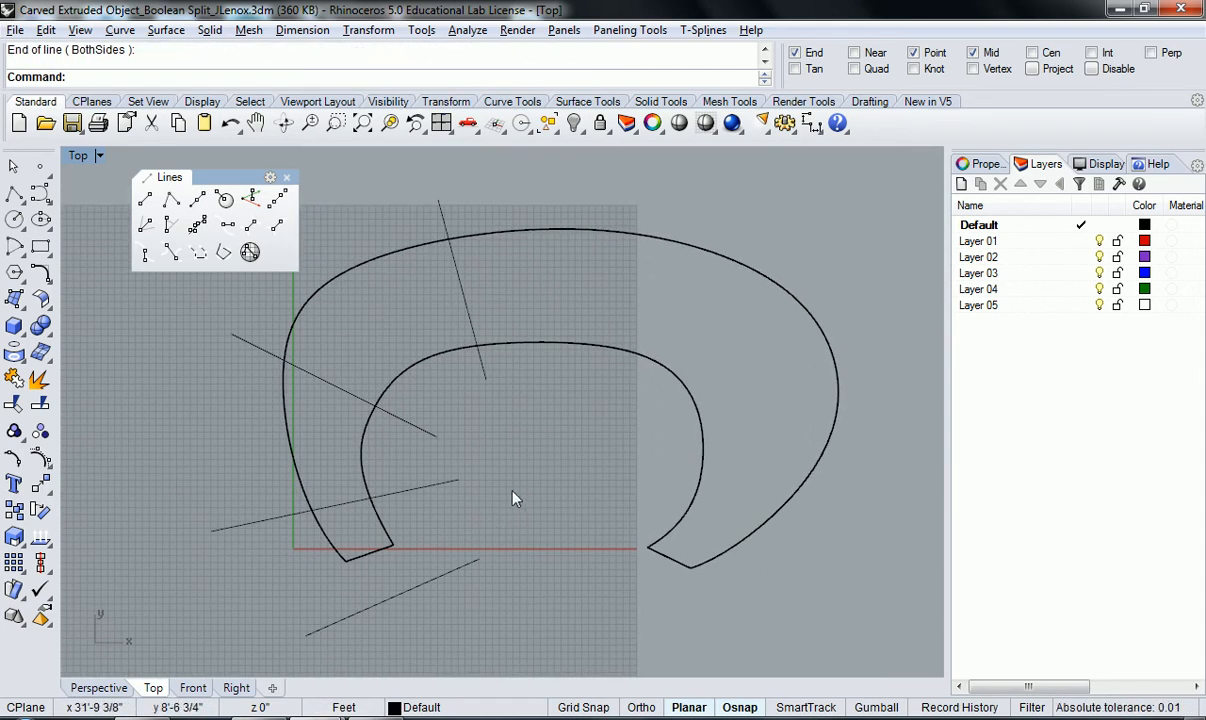
{"action": "right_click_drag", "start_coordinate": [530, 549], "coordinate": [561, 549]}
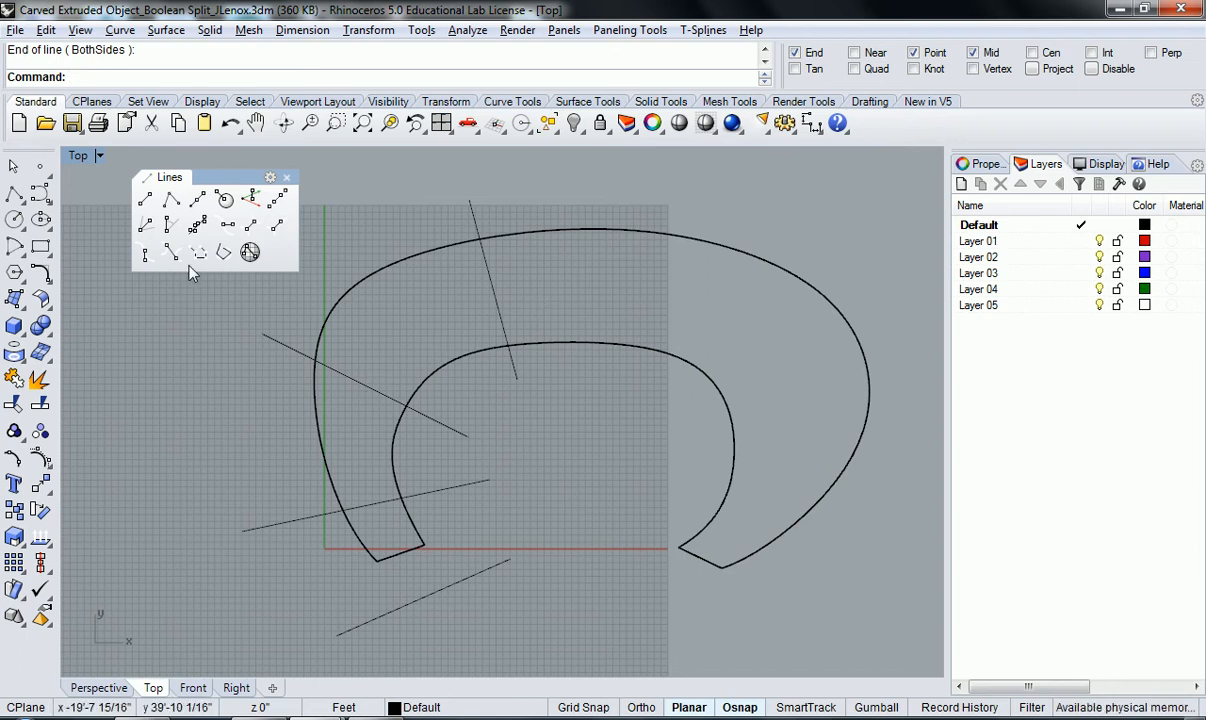
Maximize the Perspective view and orbit to see the section lines under the arch.
{"action": "double_click", "coordinate": [78, 157]}
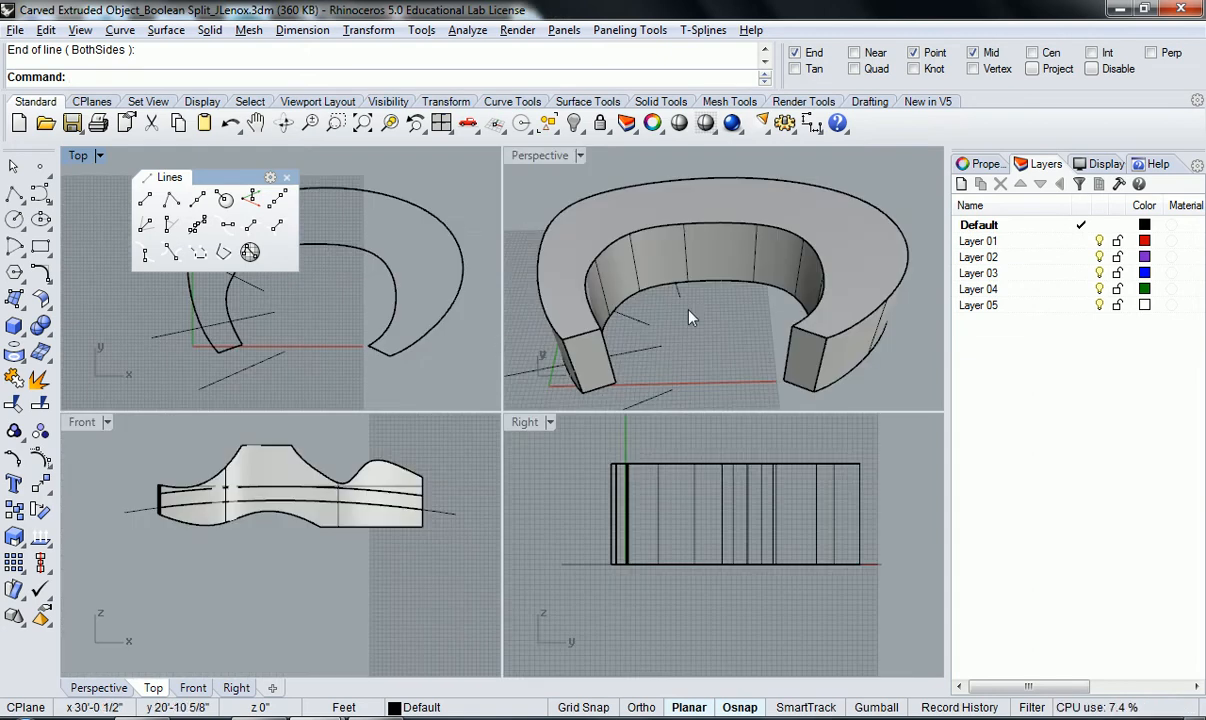
{"action": "double_click", "coordinate": [565, 173]}
{"action": "right_click_drag", "start_coordinate": [565, 173], "coordinate": [380, 502]}
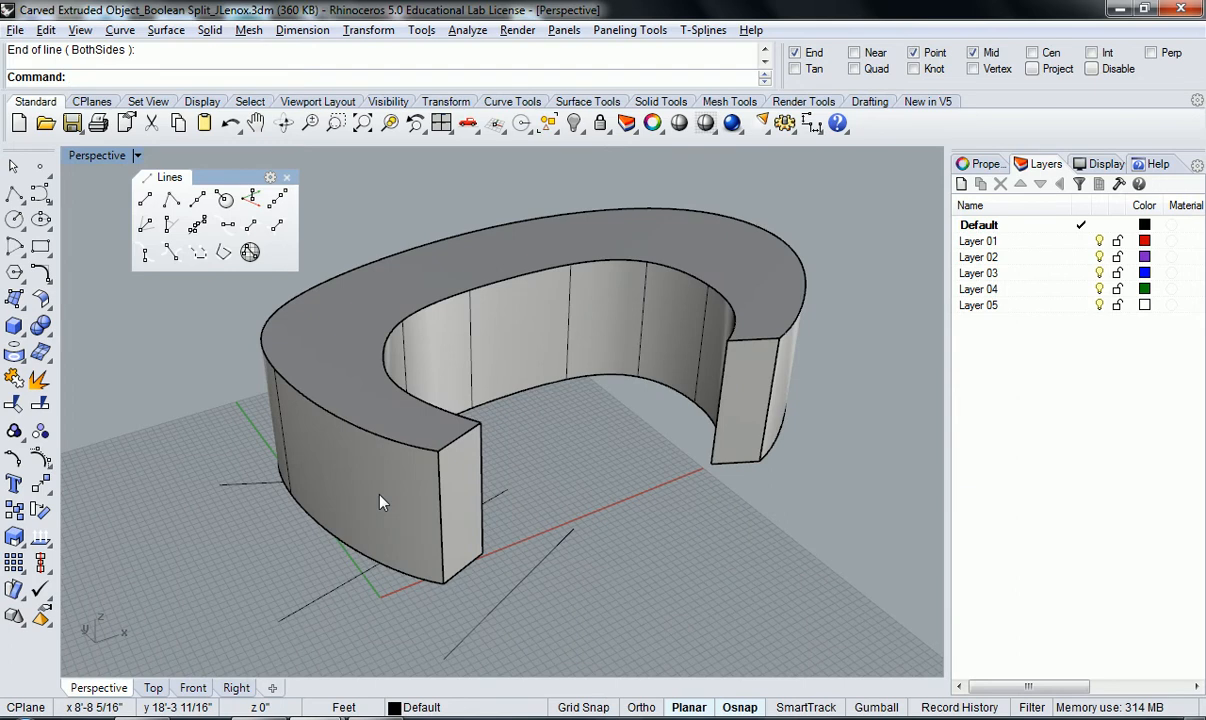
{"action": "right_click_drag", "start_coordinate": [398, 495], "coordinate": [292, 593]}
{"action": "left_click", "coordinate": [315, 549]}
{"action": "right_click_drag", "start_coordinate": [237, 553], "coordinate": [417, 575]}
{"action": "left_click", "coordinate": [392, 604], "text": "shift"}
{"action": "right_click_drag", "start_coordinate": [506, 436], "coordinate": [404, 454]}
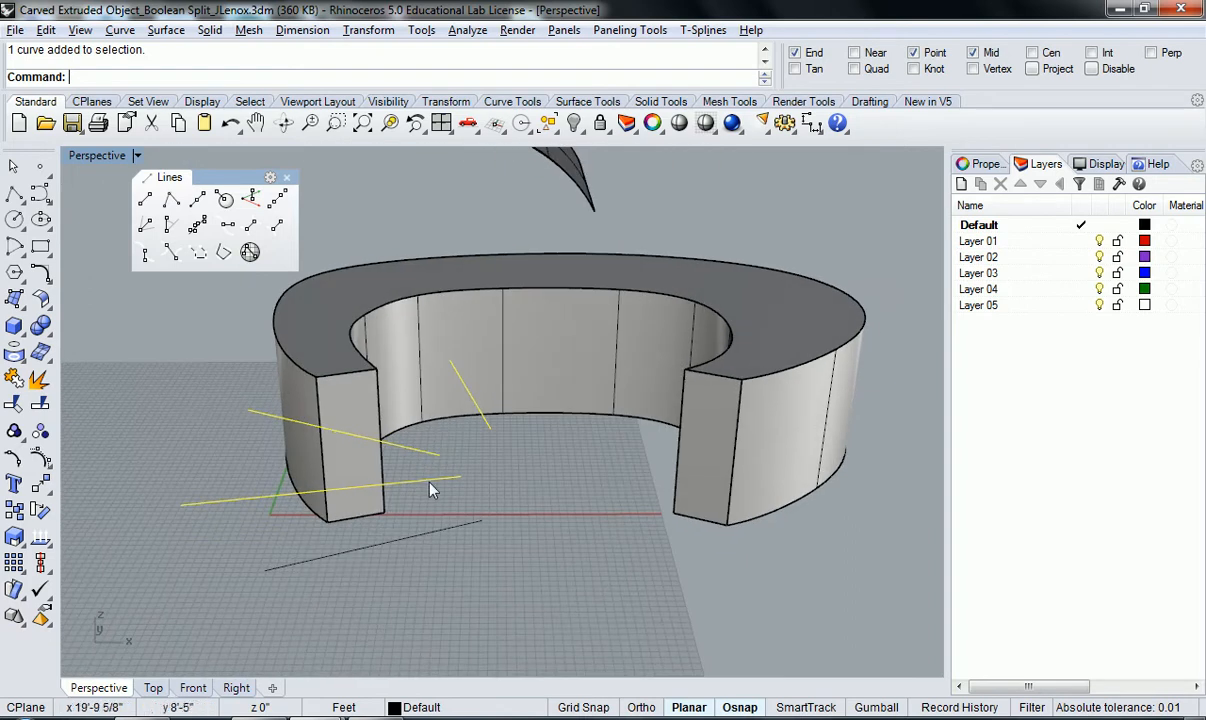
{"action": "mouse_move", "coordinate": [498, 462]}
{"action": "right_mouse_down"}
{"action": "mouse_move", "coordinate": [511, 485]}
{"action": "mouse_move", "coordinate": [466, 479]}
{"action": "mouse_move", "coordinate": [465, 505]}
{"action": "mouse_move", "coordinate": [390, 494]}
{"action": "mouse_move", "coordinate": [423, 522]}
{"action": "mouse_move", "coordinate": [506, 453]}
{"action": "right_mouse_up"}
{"action": "left_click", "coordinate": [503, 434]}
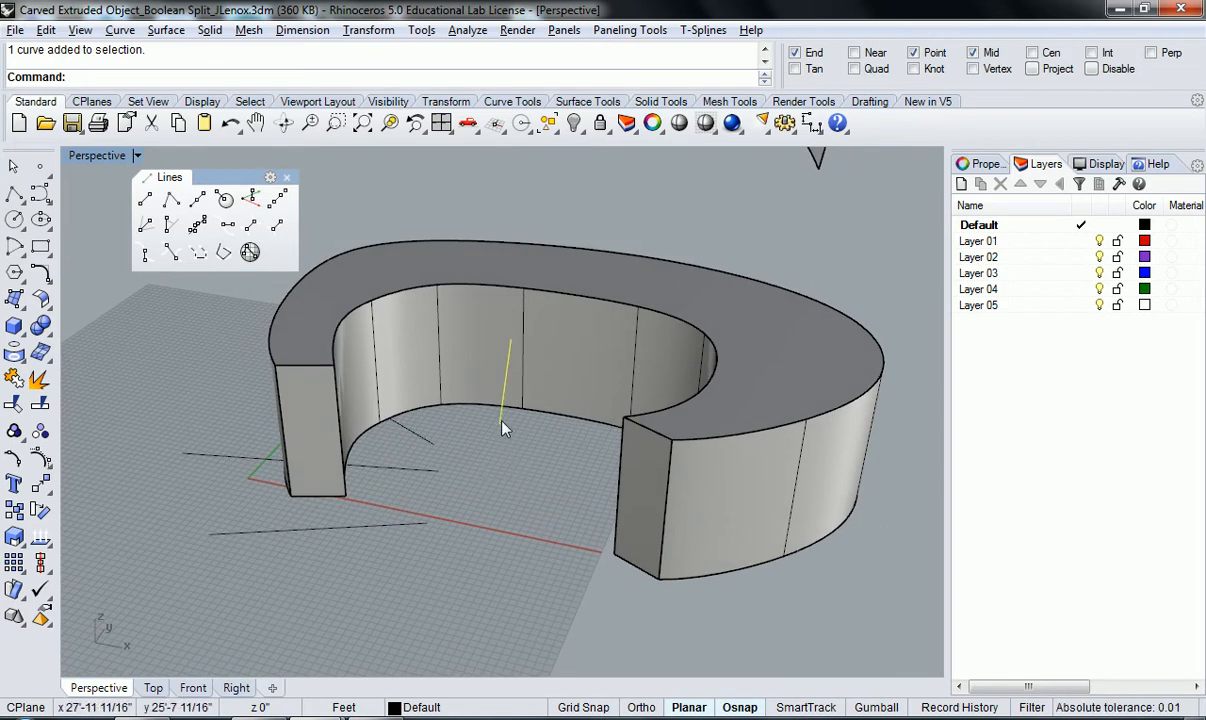
Raise the line below the arch's left end and the lower-leg and upper-bend lines by a quarter of the solid's height.
{"action": "left_click", "coordinate": [431, 450]}
{"action": "left_click", "coordinate": [432, 468], "text": "shift"}
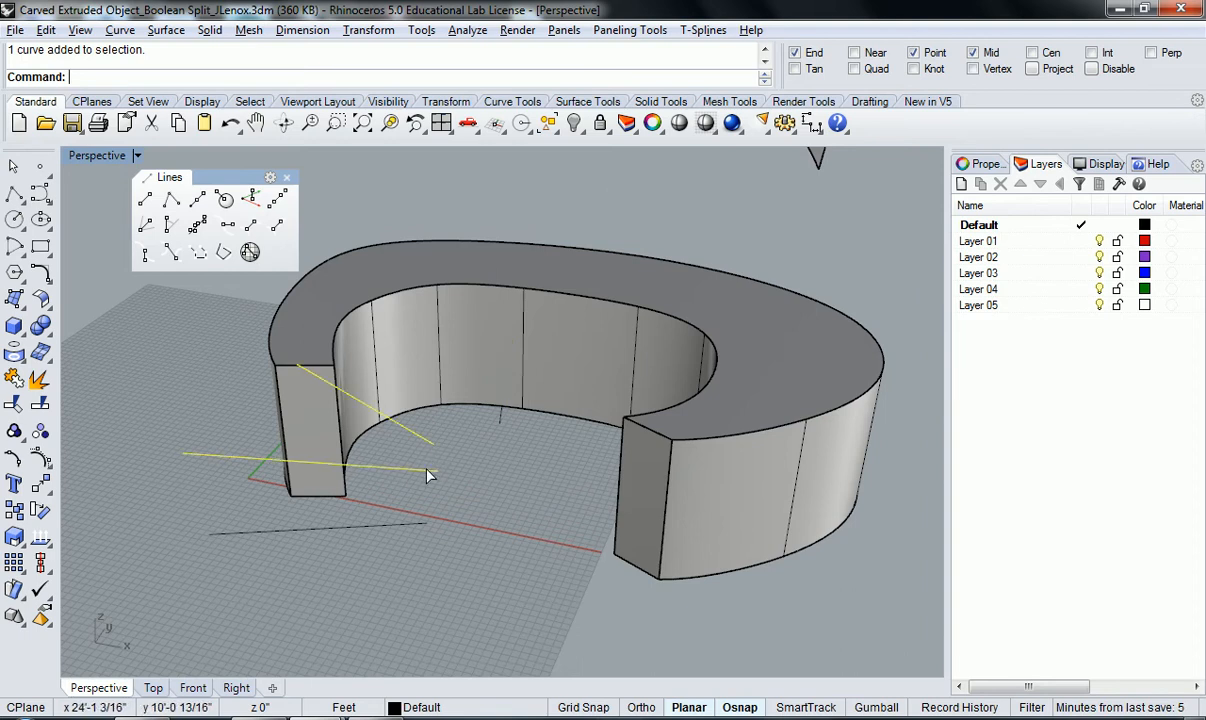
{"action": "left_click", "coordinate": [412, 525], "text": "shift"}
{"action": "right_click_drag", "start_coordinate": [421, 533], "coordinate": [445, 527]}
{"action": "left_click", "coordinate": [873, 707]}
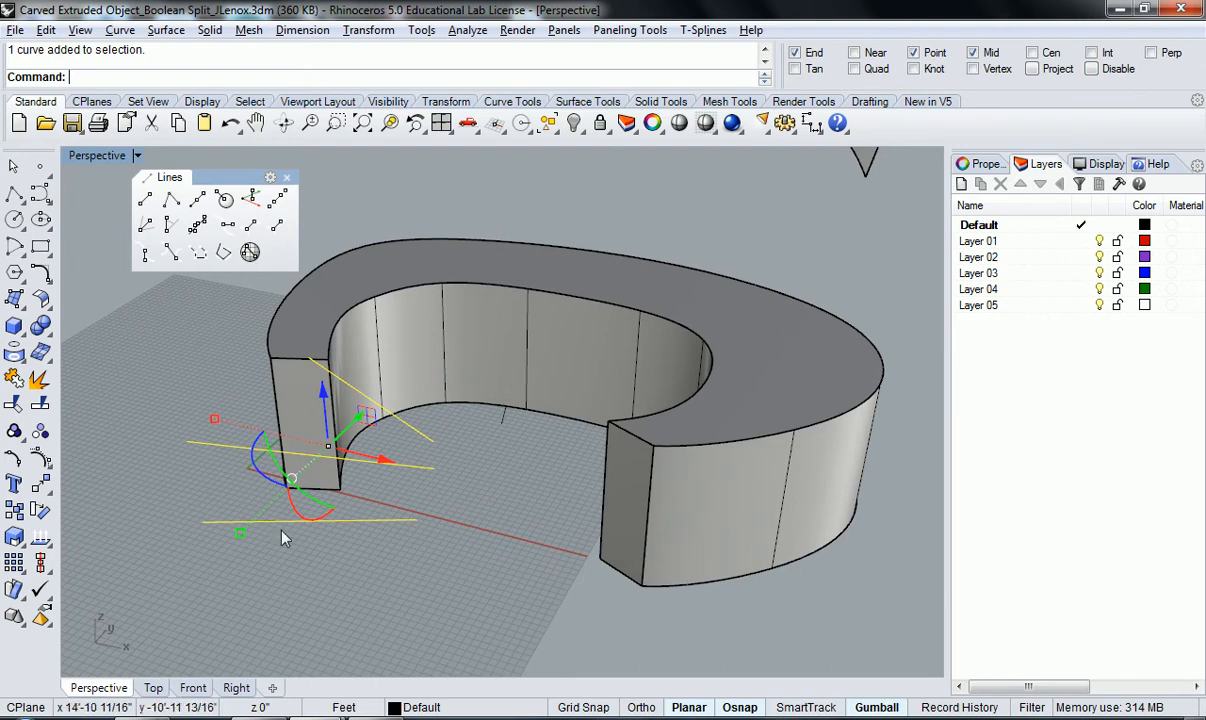
{"action": "right_click_drag", "start_coordinate": [242, 380], "coordinate": [156, 378]}
{"action": "left_click", "coordinate": [359, 356]}
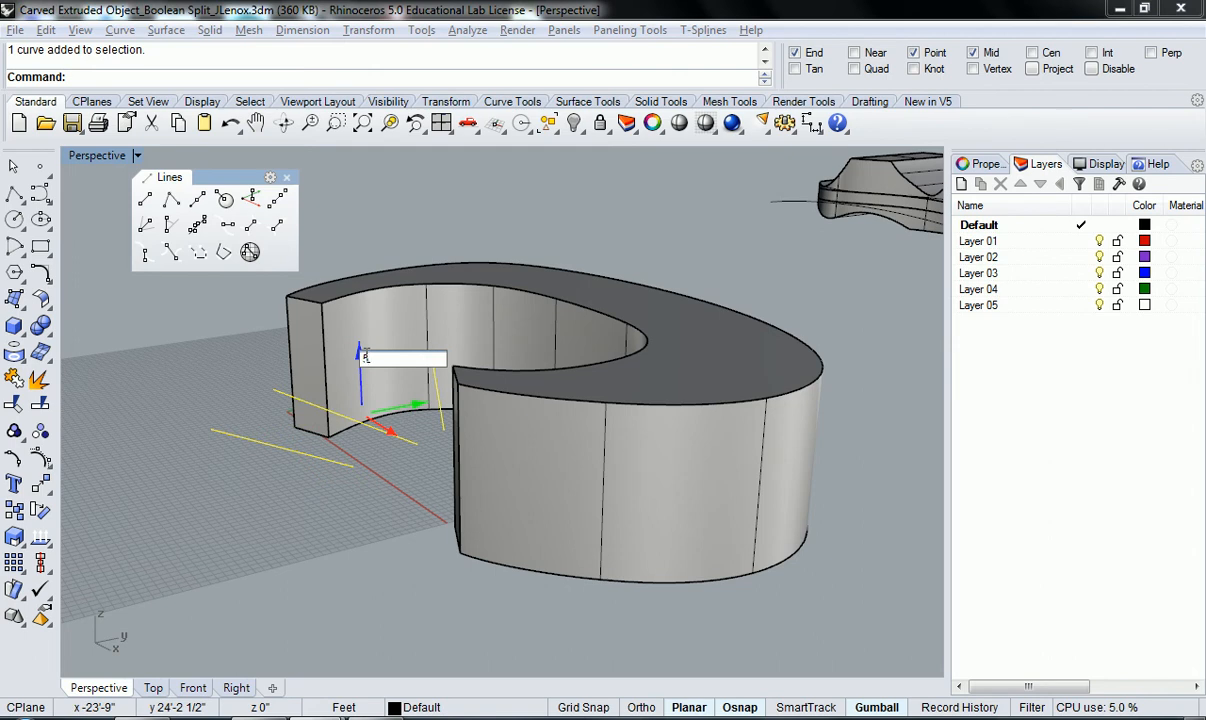
{"action": "type", "text": "8"}
{"action": "key", "text": "Return"}
Drop the upper-bend line from the selection, close the floating Lines toolbar and raise the other two lines another quarter of the solid's height.
{"action": "right_click_drag", "start_coordinate": [377, 366], "coordinate": [447, 413]}
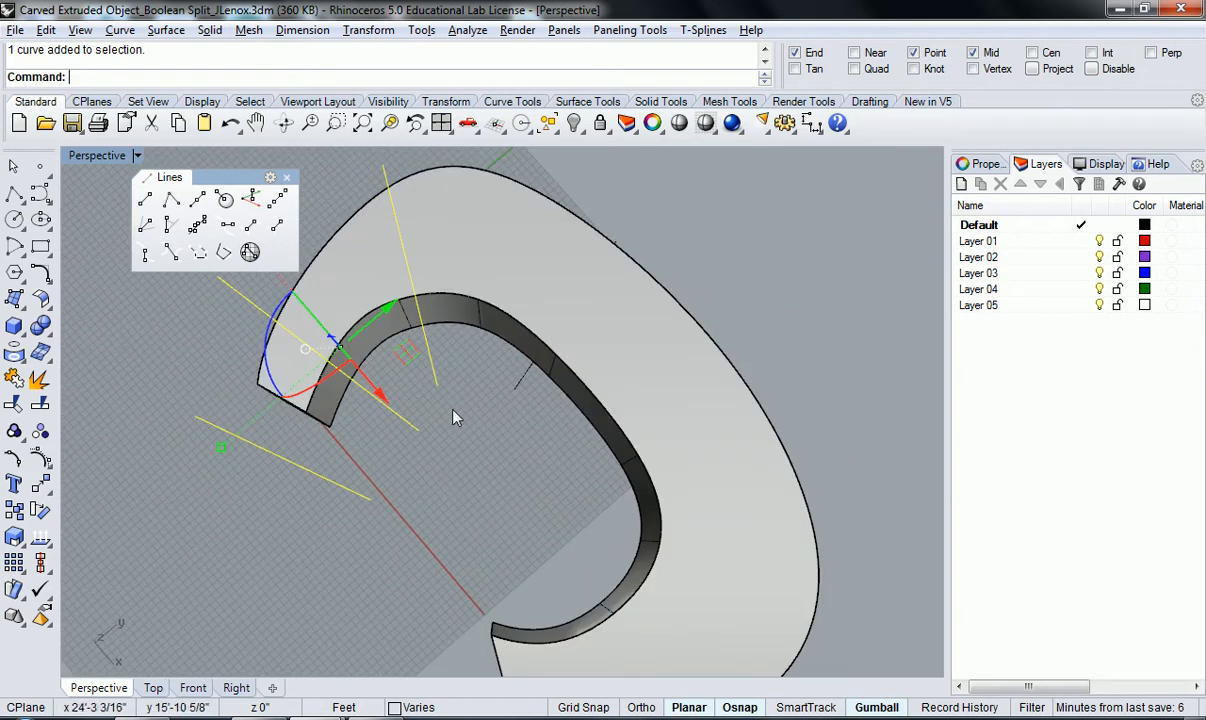
{"action": "left_click", "coordinate": [433, 377], "text": "ctrl"}
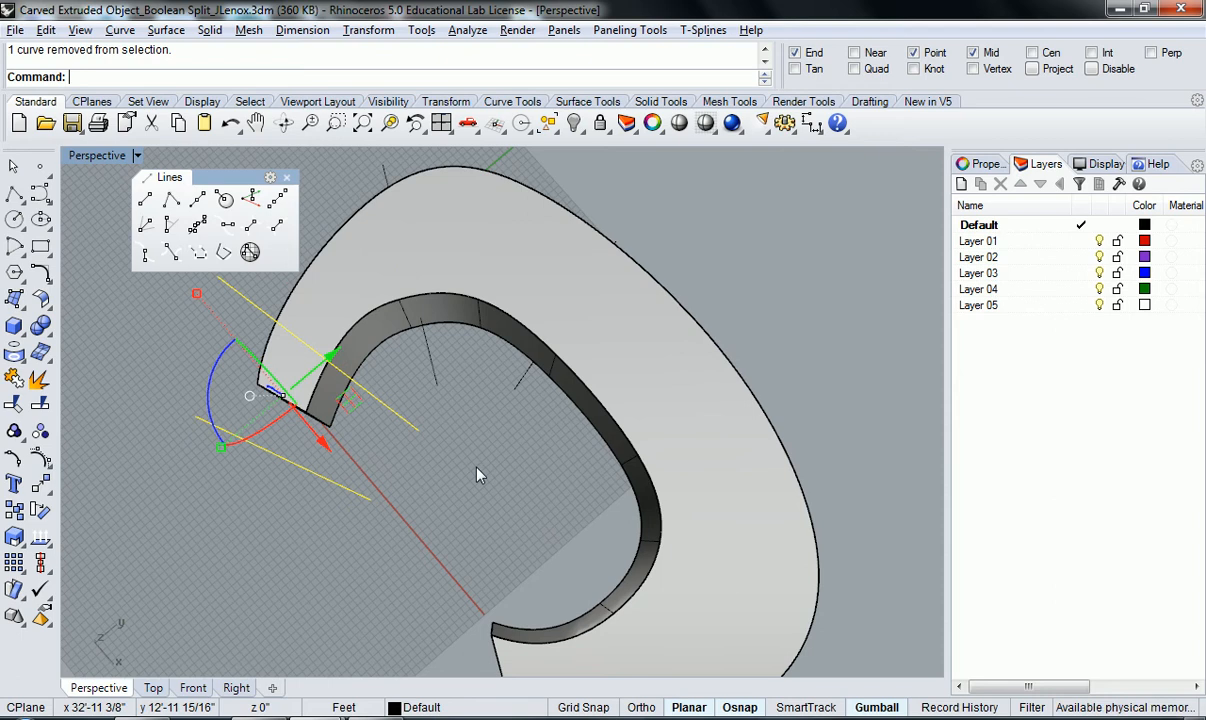
{"action": "right_click_drag", "start_coordinate": [460, 509], "coordinate": [505, 443]}
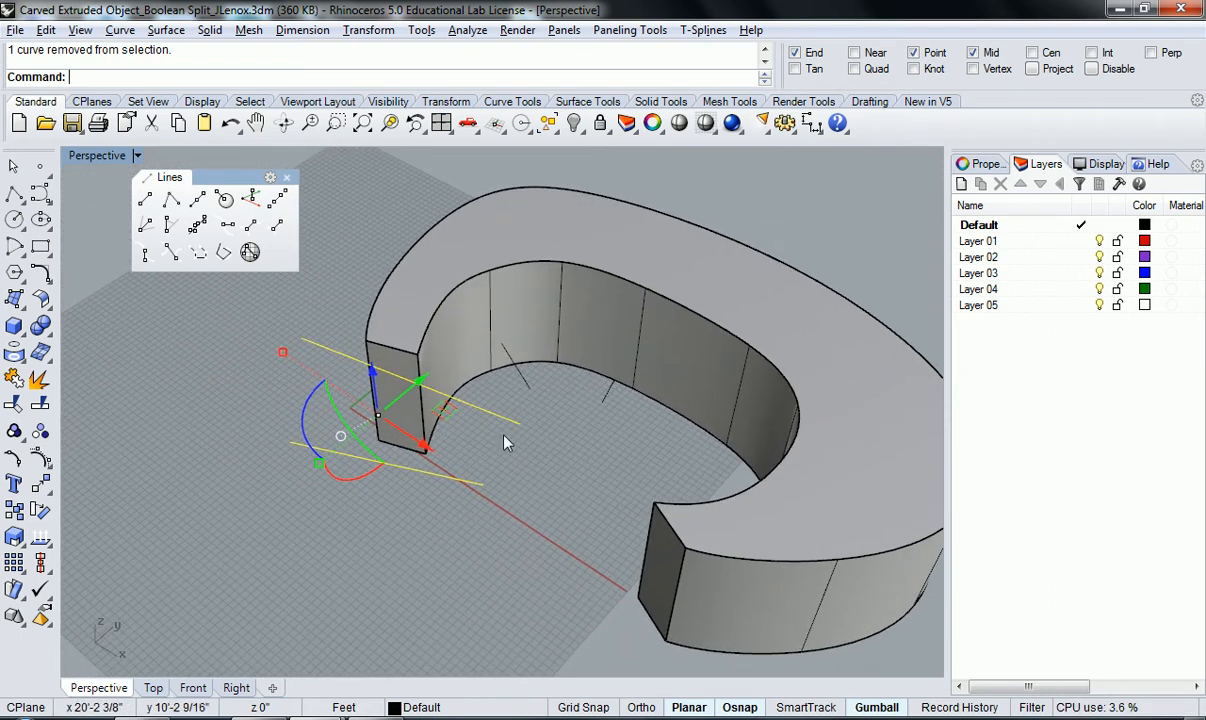
{"action": "left_click", "coordinate": [287, 177]}
{"action": "right_click_drag", "start_coordinate": [465, 515], "coordinate": [477, 436]}
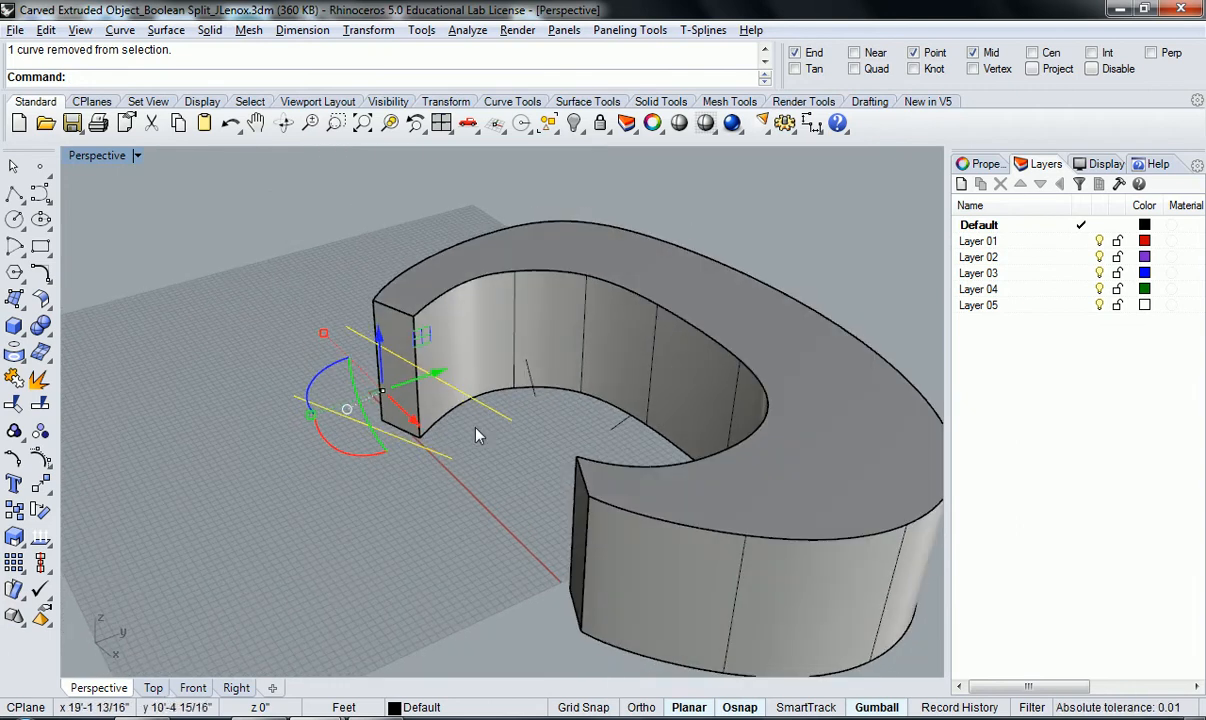
{"action": "left_click", "coordinate": [378, 335]}
{"action": "key", "text": "Escape"}
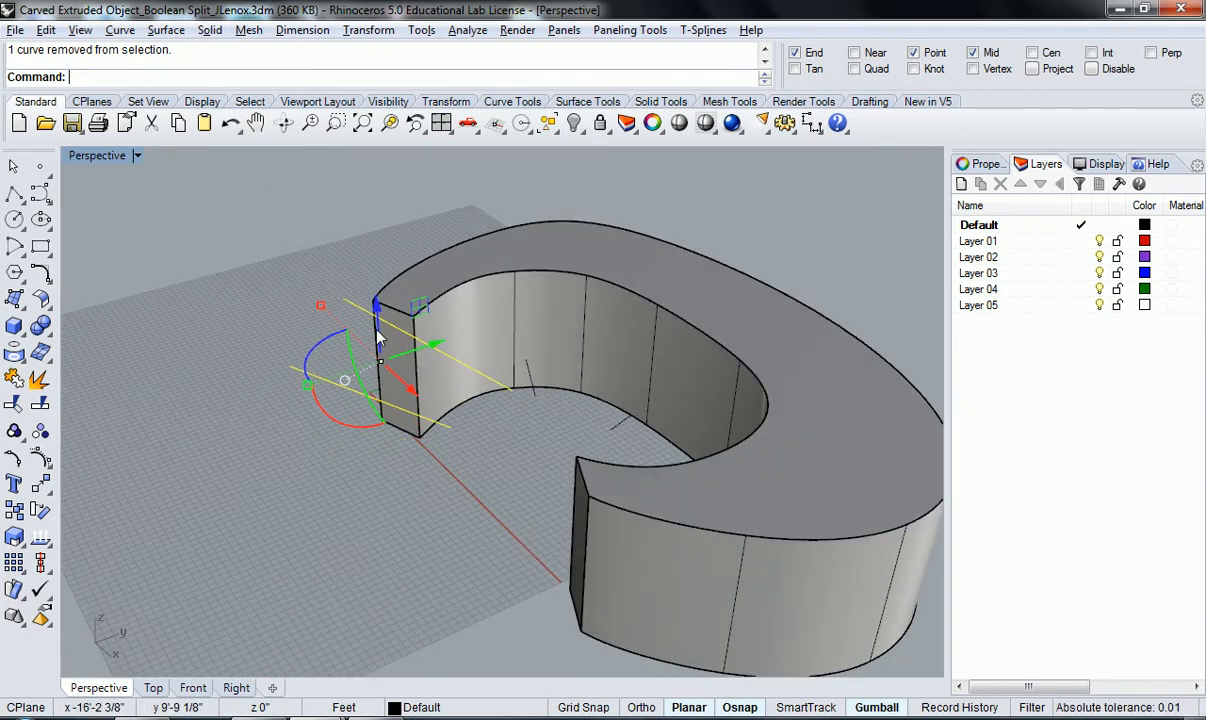
Drop the lower-leg line from the selection and raise the line below the arch's end another quarter of the solid's height.
{"action": "right_click_drag", "start_coordinate": [378, 338], "coordinate": [507, 397]}
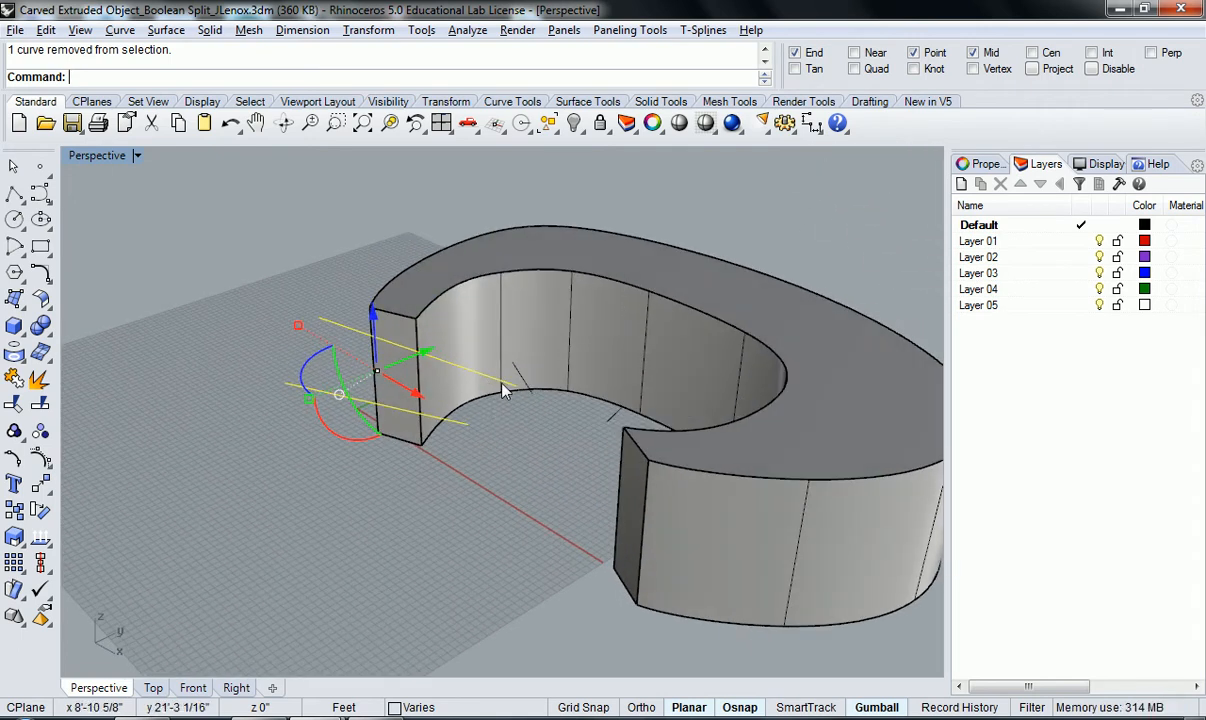
{"action": "left_click", "coordinate": [504, 384], "text": "ctrl"}
{"action": "right_click_drag", "start_coordinate": [484, 447], "coordinate": [363, 328]}
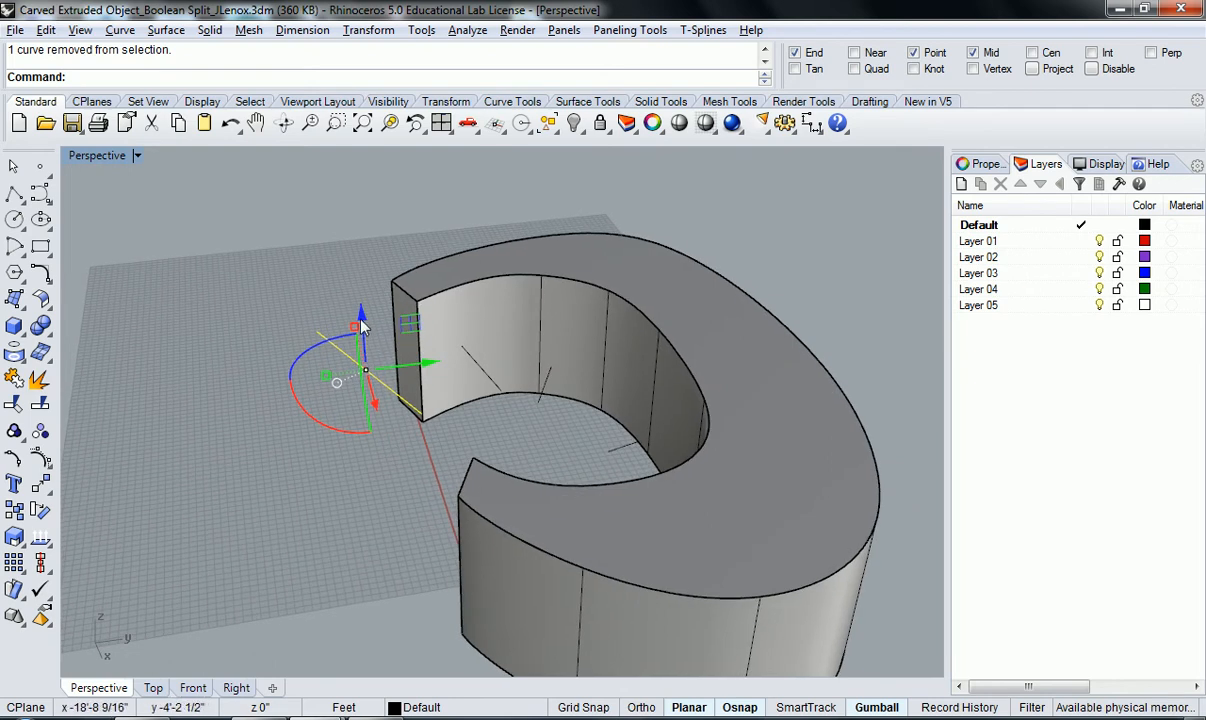
{"action": "left_click", "coordinate": [363, 325]}
{"action": "type", "text": "4"}
{"action": "key", "text": "Return"}
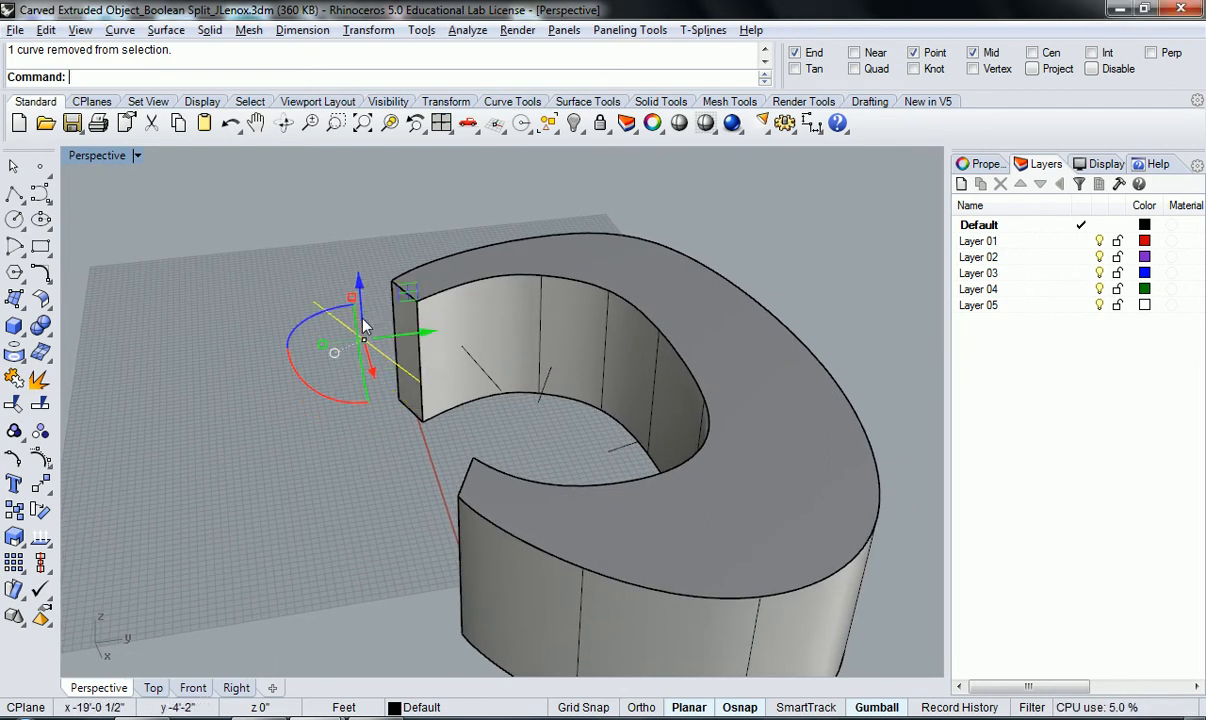
Loft a surface through the four section lines in order from the arch's top band, using Normal style and Do not simplify.
{"action": "left_click", "coordinate": [272, 474]}
{"action": "right_click_drag", "start_coordinate": [272, 474], "coordinate": [427, 520]}
{"action": "left_click", "coordinate": [242, 470]}
{"action": "left_click", "coordinate": [318, 566]}
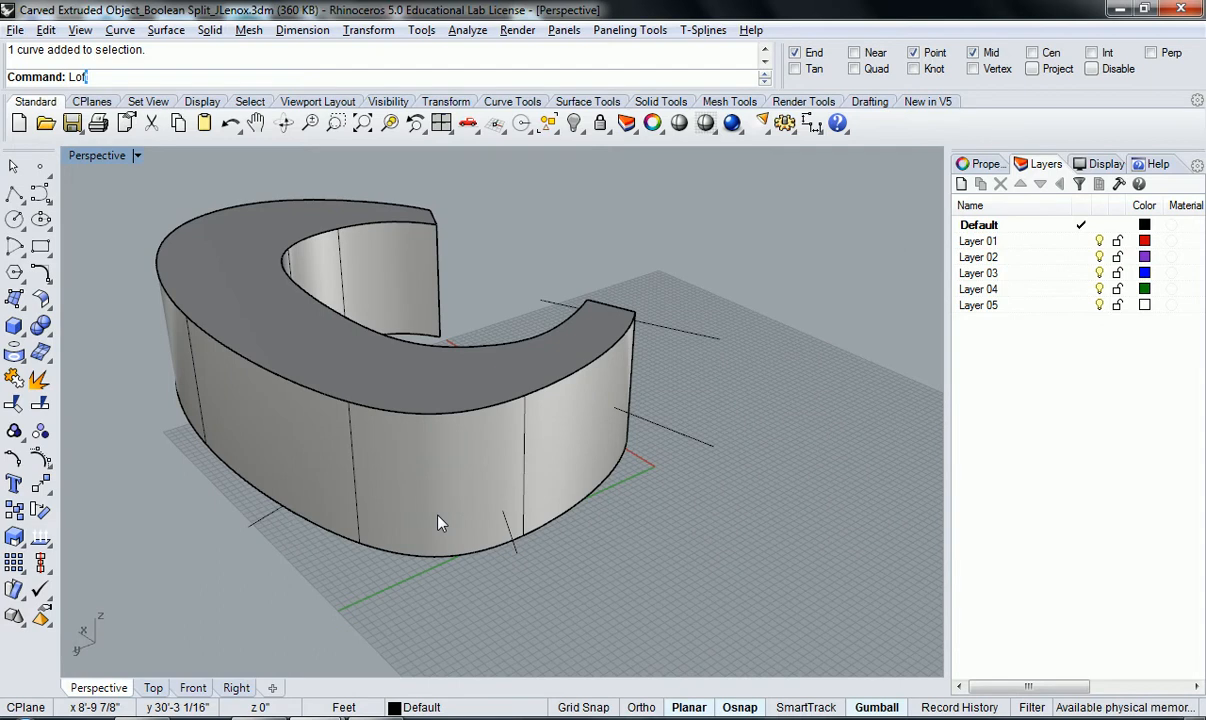
{"action": "type", "text": "t"}
{"action": "key", "text": "Return"}
{"action": "left_click", "coordinate": [262, 531]}
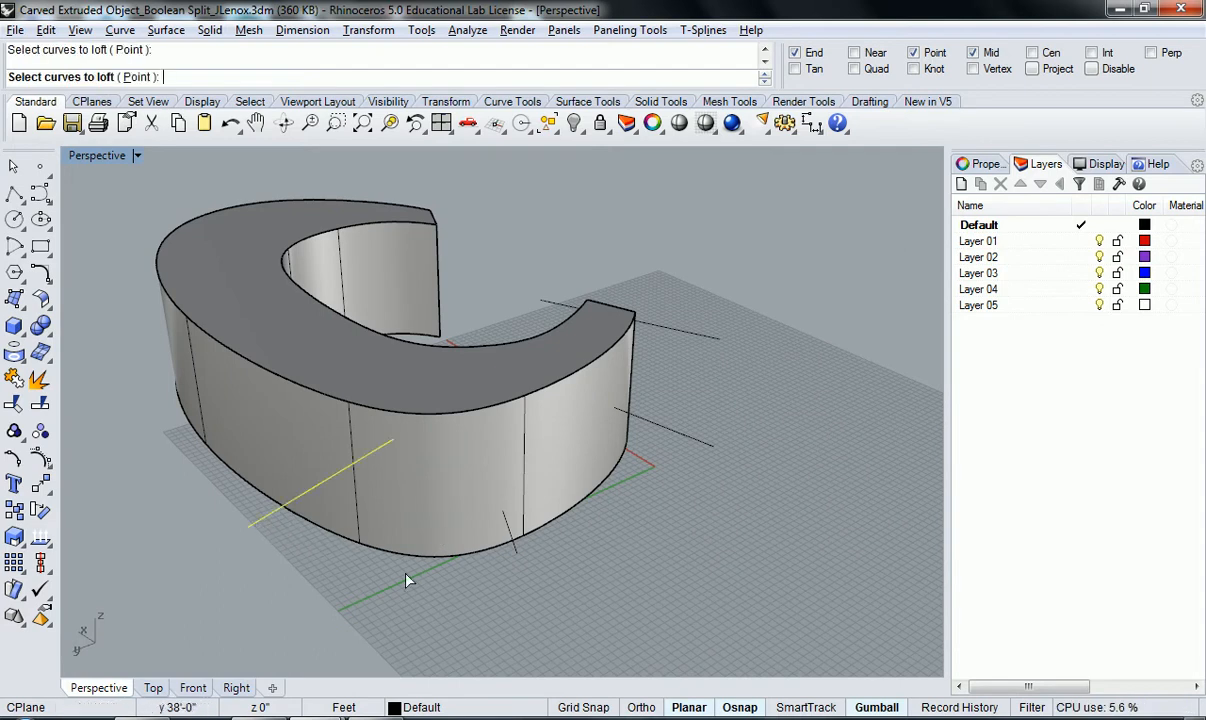
{"action": "left_click", "coordinate": [516, 545]}
{"action": "left_click", "coordinate": [690, 436]}
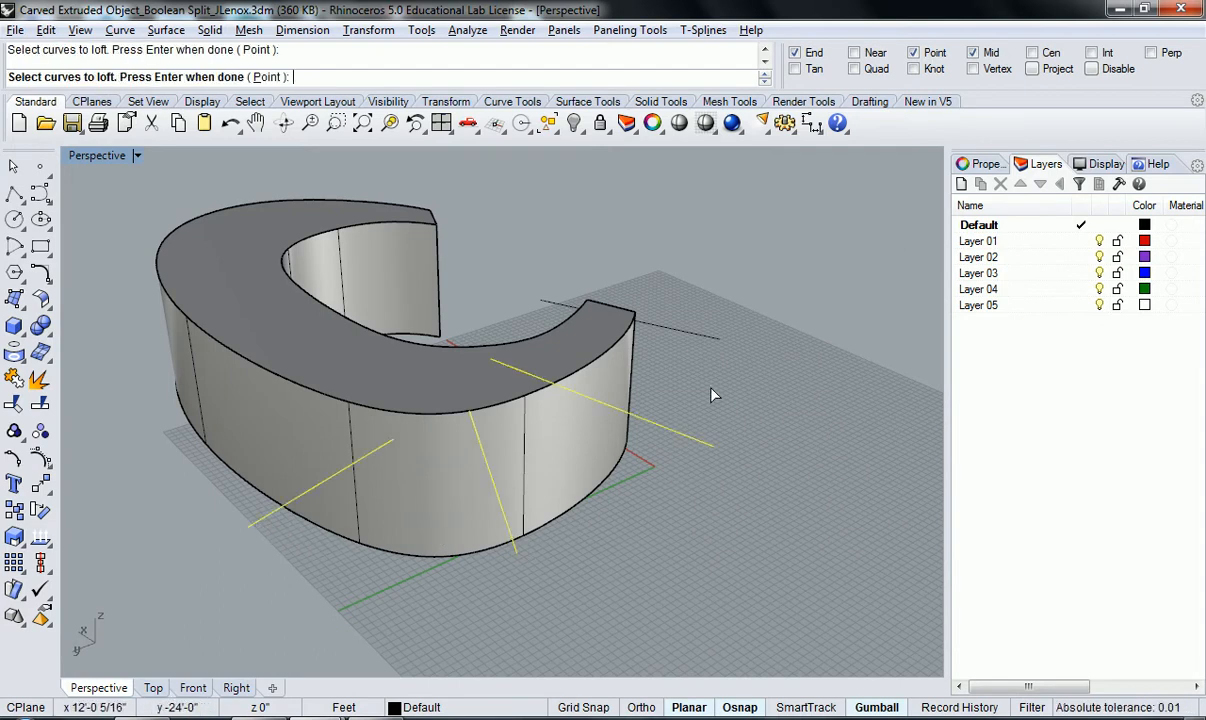
{"action": "right_click_drag", "start_coordinate": [698, 340], "coordinate": [519, 437]}
{"action": "key", "text": "Return"}
{"action": "right_click_drag", "start_coordinate": [646, 430], "coordinate": [486, 383]}
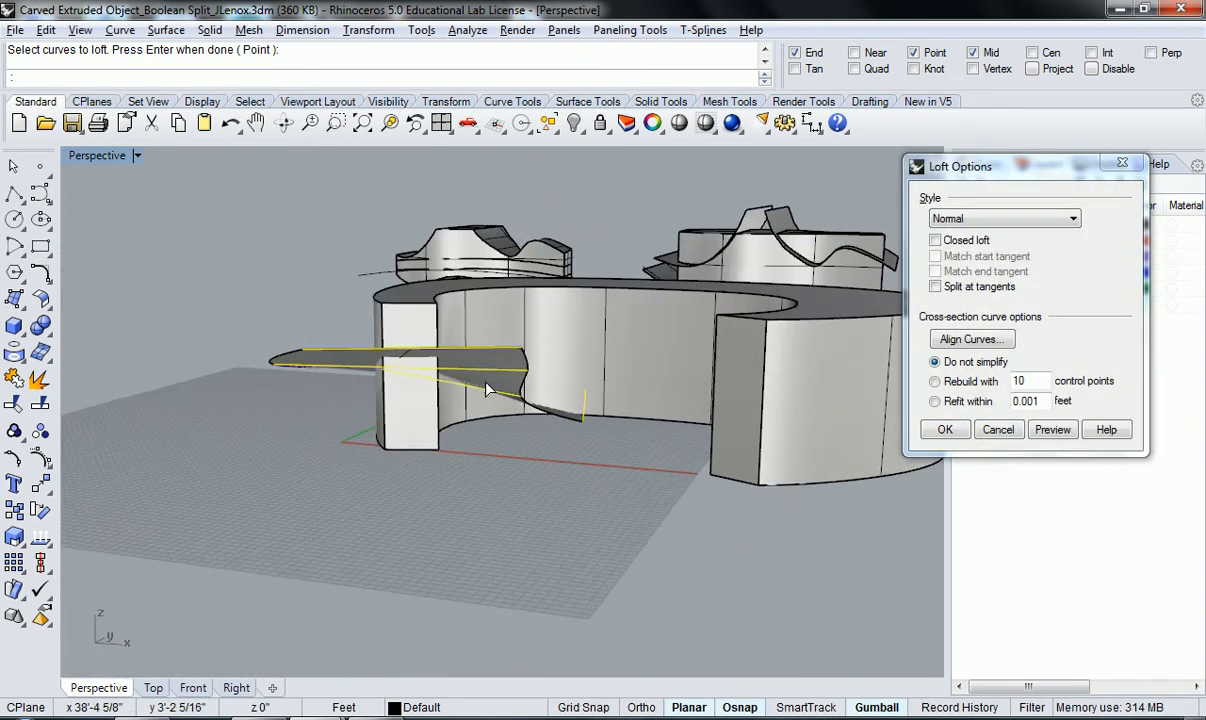
{"action": "left_click", "coordinate": [946, 430]}
Boolean Split the arch solid with the lofted surface as the cutter.
{"action": "right_click_drag", "start_coordinate": [450, 410], "coordinate": [455, 497]}
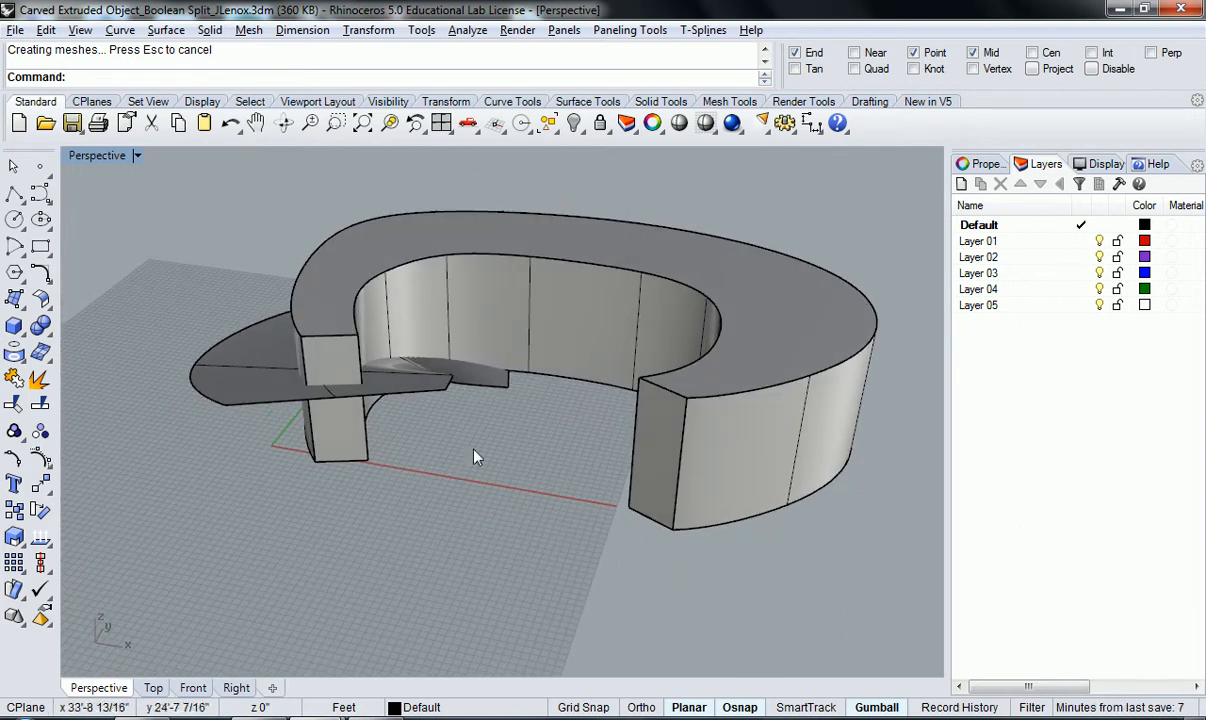
{"action": "right_click_drag", "start_coordinate": [322, 487], "coordinate": [480, 461]}
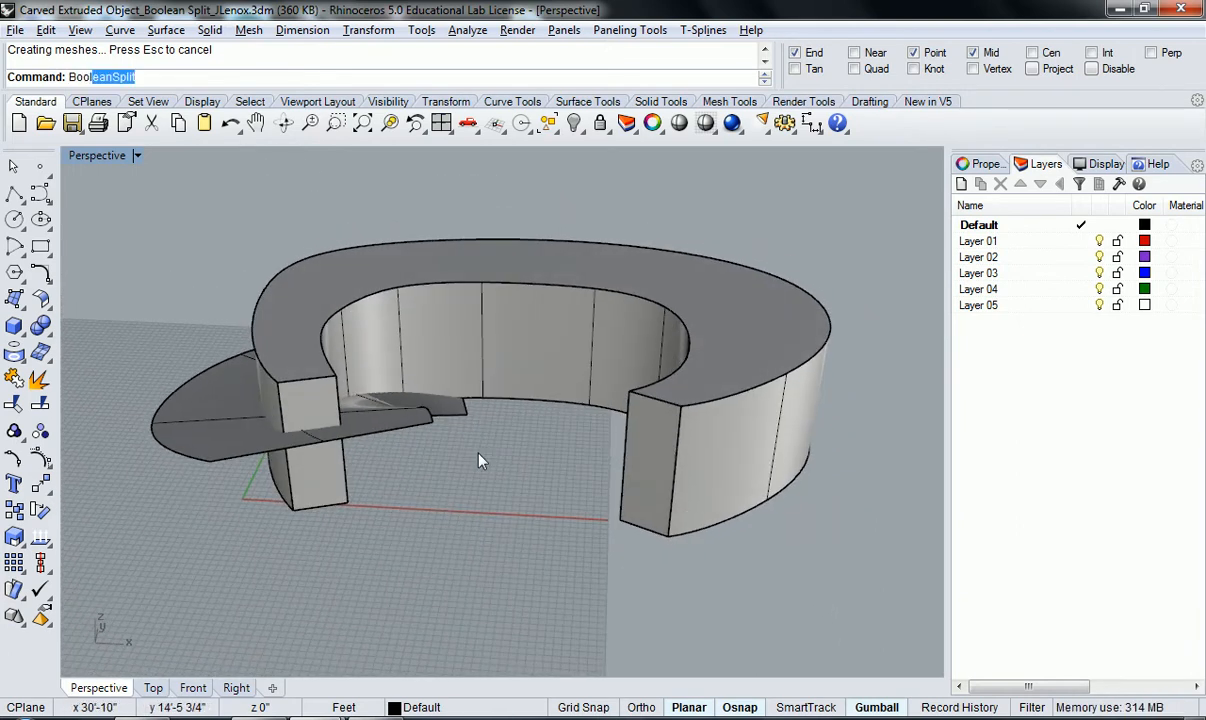
{"action": "type", "text": "lean"}
{"action": "key", "text": "Return"}
{"action": "right_click_drag", "start_coordinate": [430, 435], "coordinate": [436, 355]}
{"action": "left_click", "coordinate": [435, 357]}
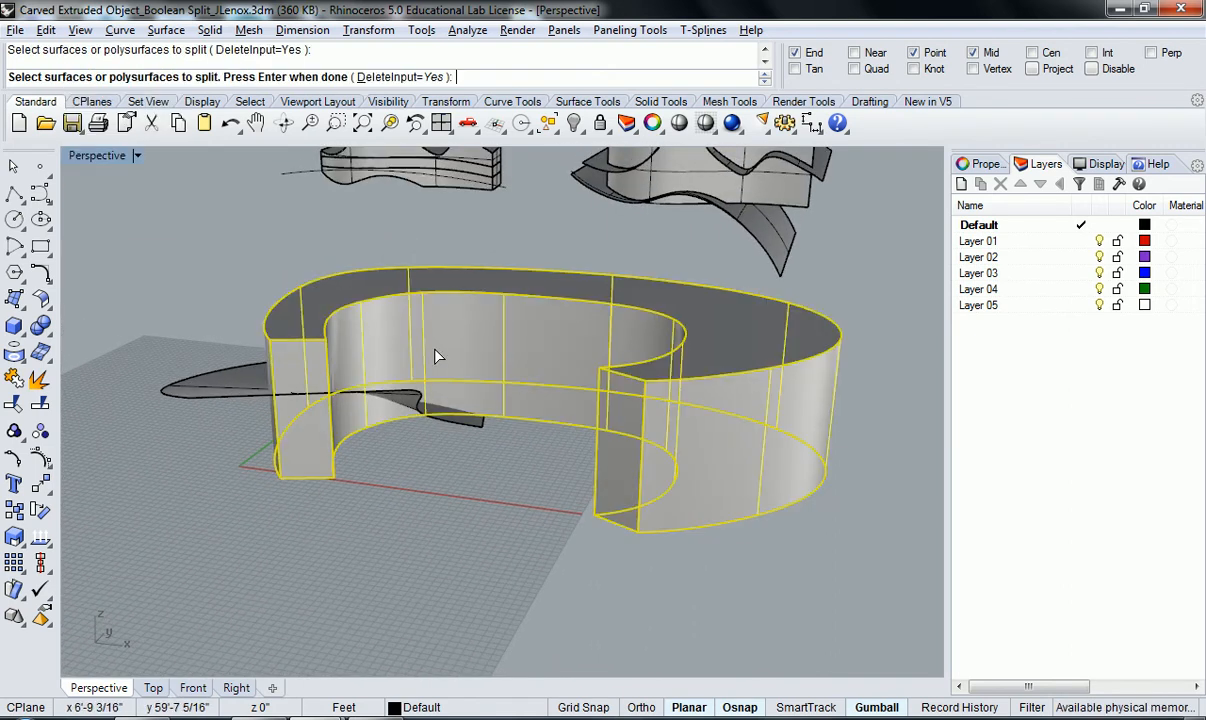
{"action": "right_click_drag", "start_coordinate": [207, 412], "coordinate": [205, 443]}
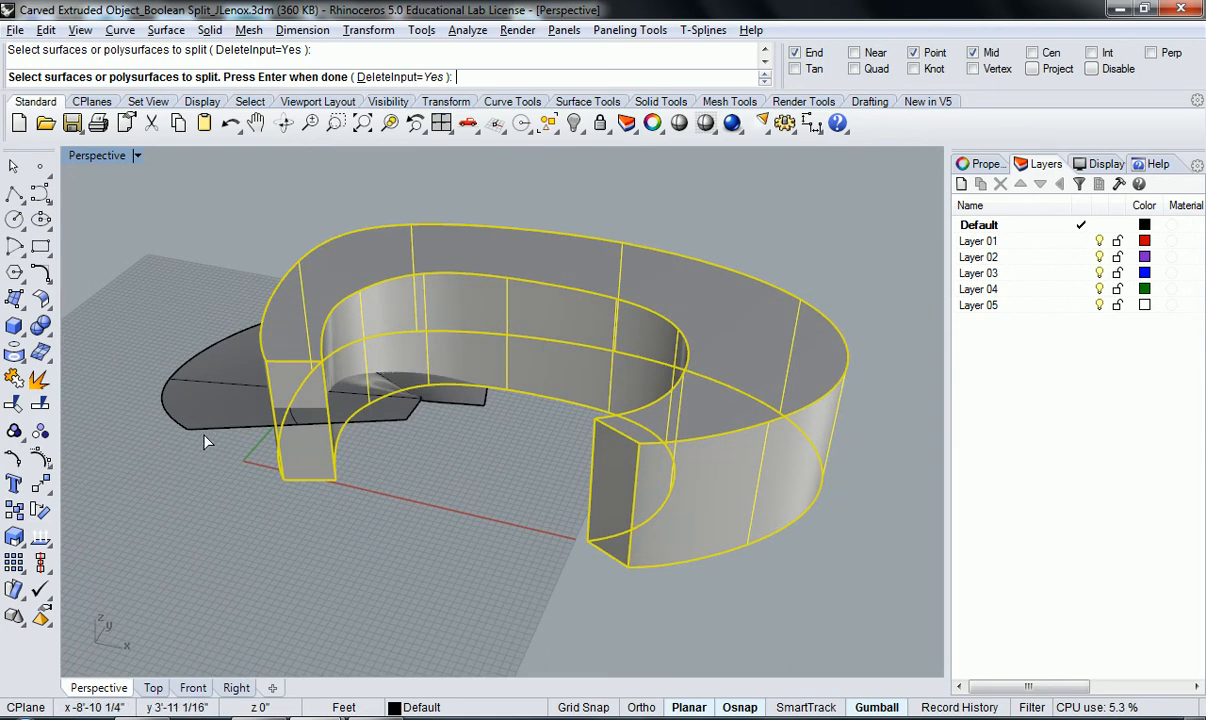
{"action": "key", "text": "Return"}
{"action": "left_click", "coordinate": [207, 432]}
{"action": "right_click_drag", "start_coordinate": [377, 479], "coordinate": [328, 445]}
{"action": "key", "text": "Return"}
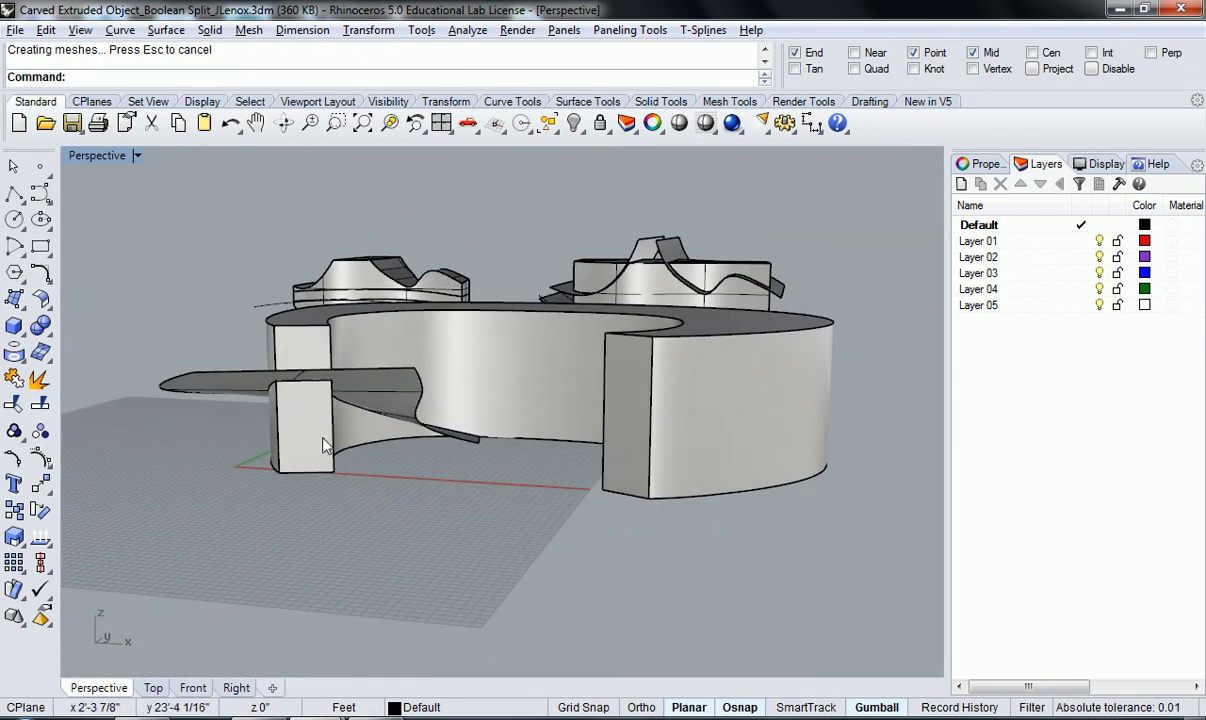
Hide the lower piece of the split arch and the lofted cutting surface.
{"action": "left_click", "coordinate": [322, 445]}
{"action": "right_click_drag", "start_coordinate": [224, 457], "coordinate": [456, 375]}
{"action": "key", "text": "ctrl+h"}
{"action": "left_click", "coordinate": [224, 406]}
{"action": "key", "text": "ctrl+h"}
Return to the four-view layout, zoom all views to extents and hide the two other carved models behind the arch.
{"action": "double_click", "coordinate": [100, 156]}
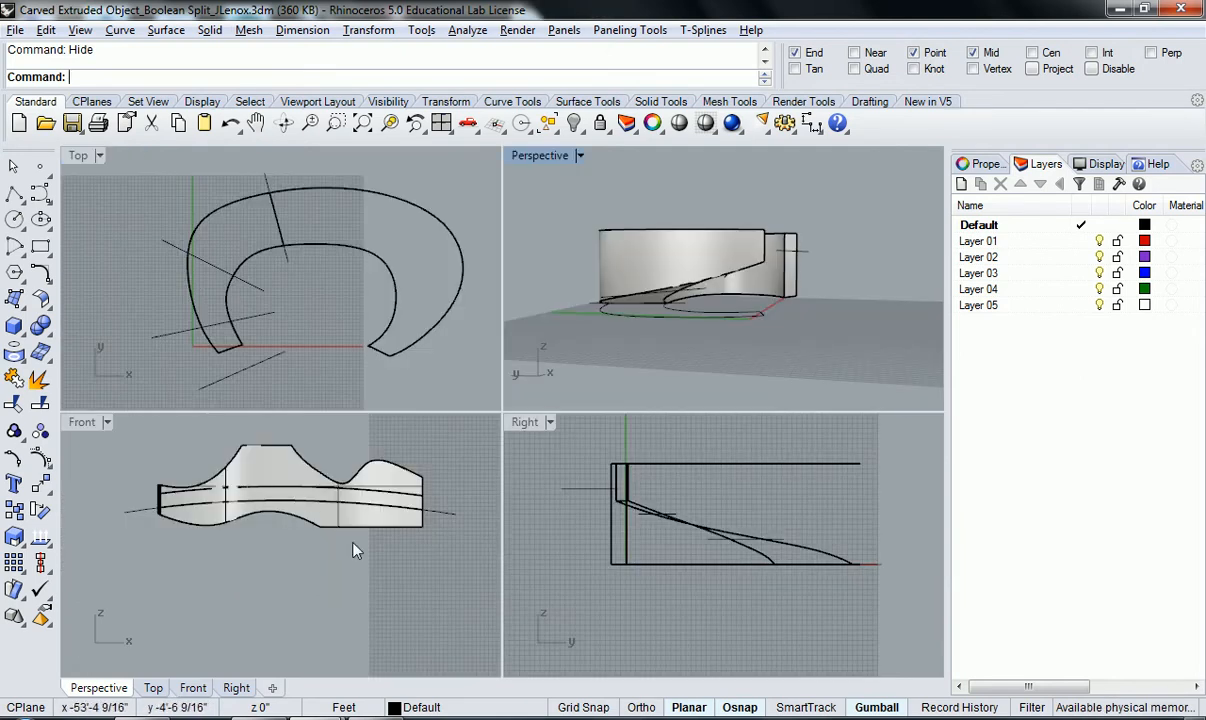
{"action": "right_click_drag", "start_coordinate": [648, 580], "coordinate": [620, 590]}
{"action": "left_click", "coordinate": [703, 249]}
{"action": "right_click", "coordinate": [416, 122]}
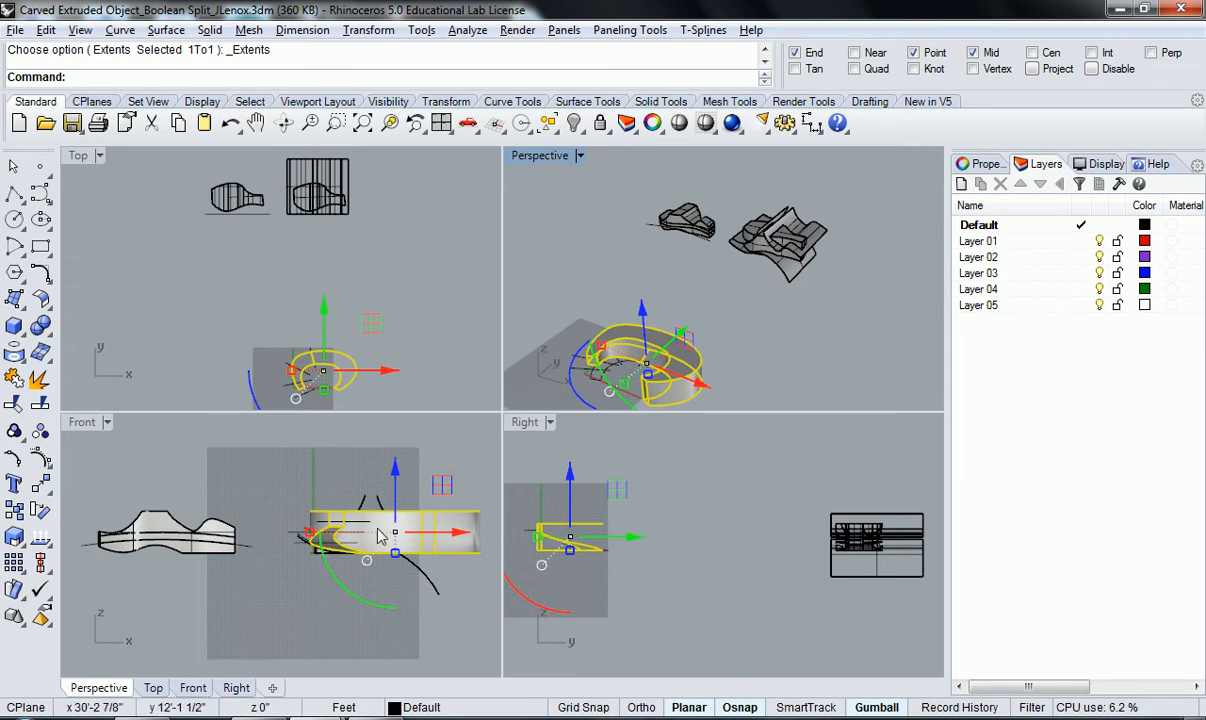
{"action": "scroll", "coordinate": [378, 537], "scroll_direction": "up", "scroll_amount": 5}
{"action": "left_click", "coordinate": [828, 326]}
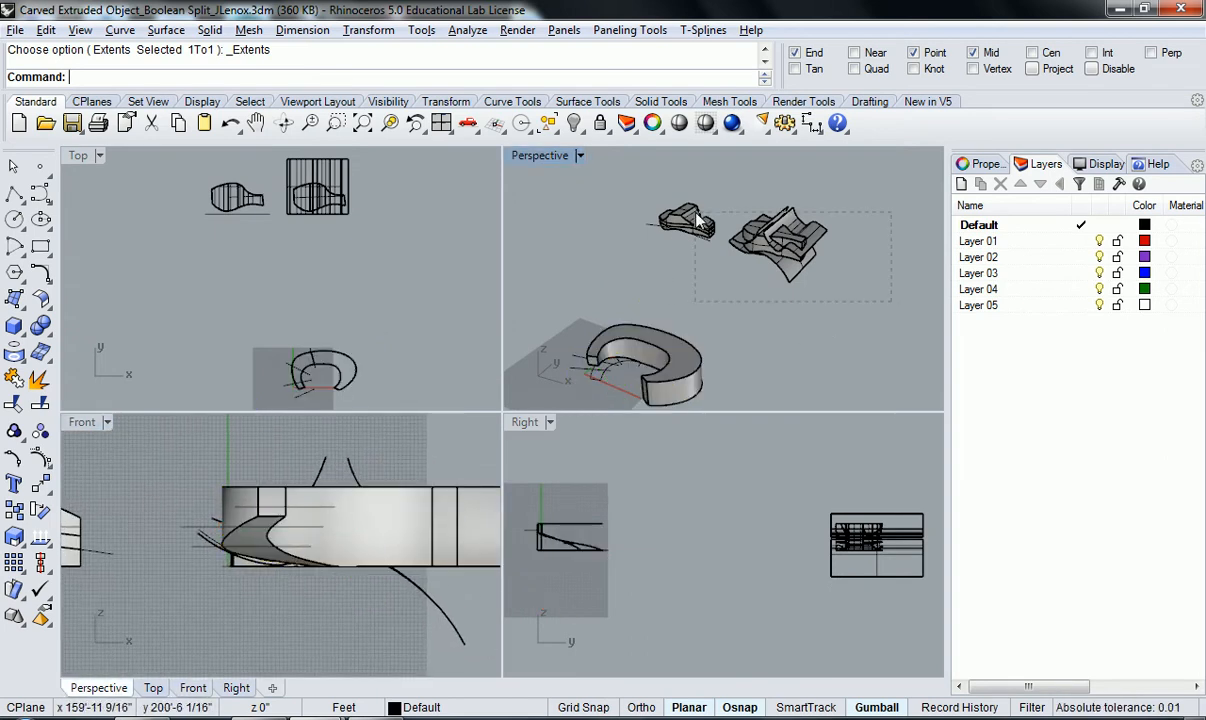
{"action": "left_click_drag", "start_coordinate": [712, 229], "coordinate": [577, 178]}
{"action": "key", "text": "ctrl+h"}
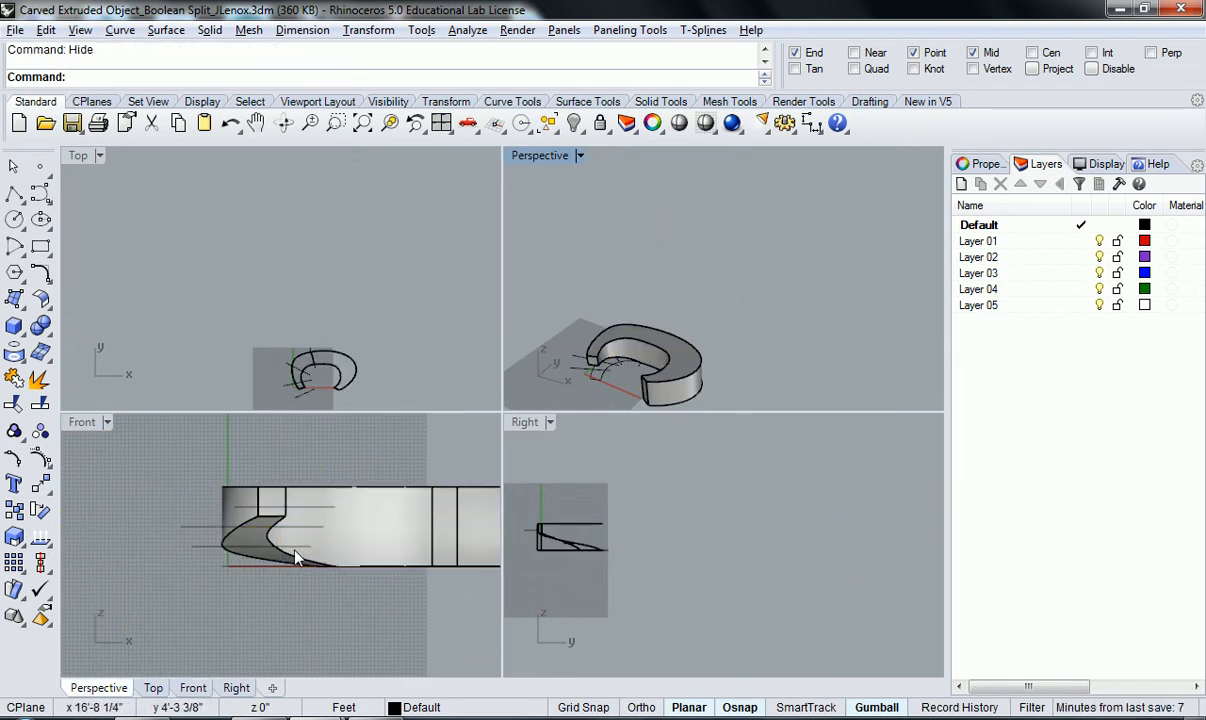
Zoom in on the carved leg in the Front view and fit the Right view to all visible objects.
{"action": "scroll", "coordinate": [289, 557], "scroll_direction": "up", "scroll_amount": 3}
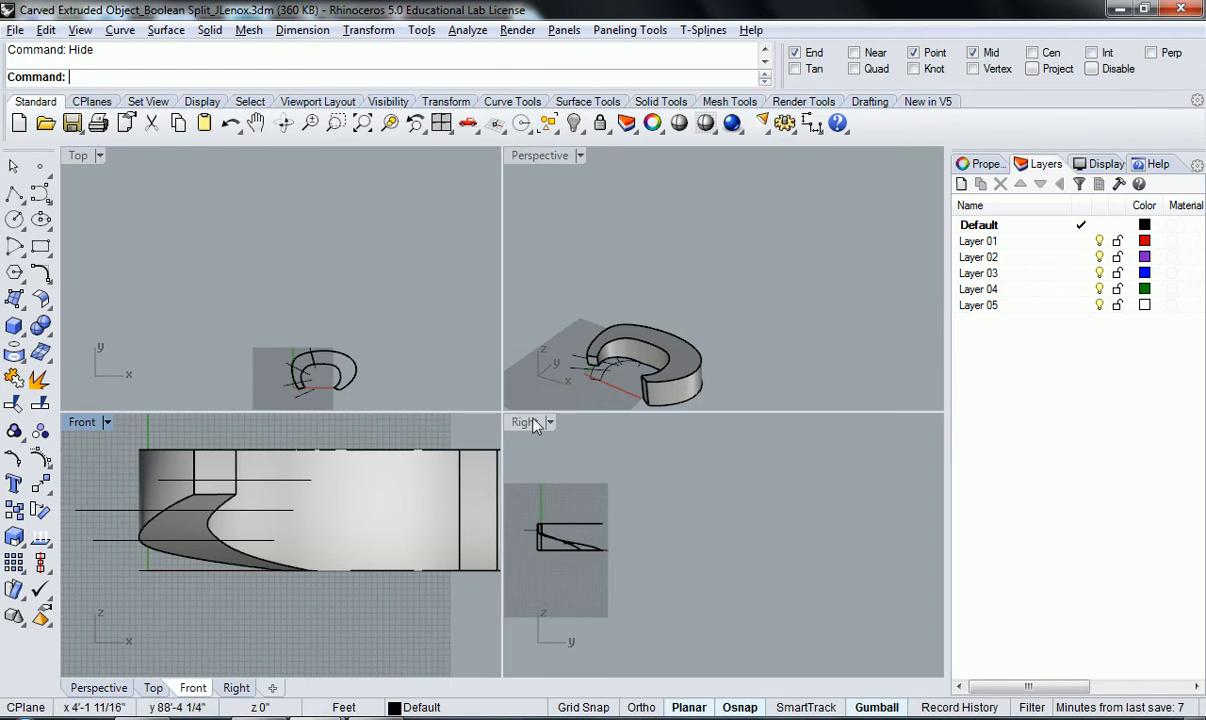
{"action": "left_click", "coordinate": [534, 423]}
{"action": "key", "text": "Escape"}
{"action": "key", "text": "ctrl+a"}
{"action": "type", "text": "z"}
{"action": "key", "text": "Return"}
{"action": "type", "text": "s"}
{"action": "key", "text": "Return"}
{"action": "key", "text": "Escape"}
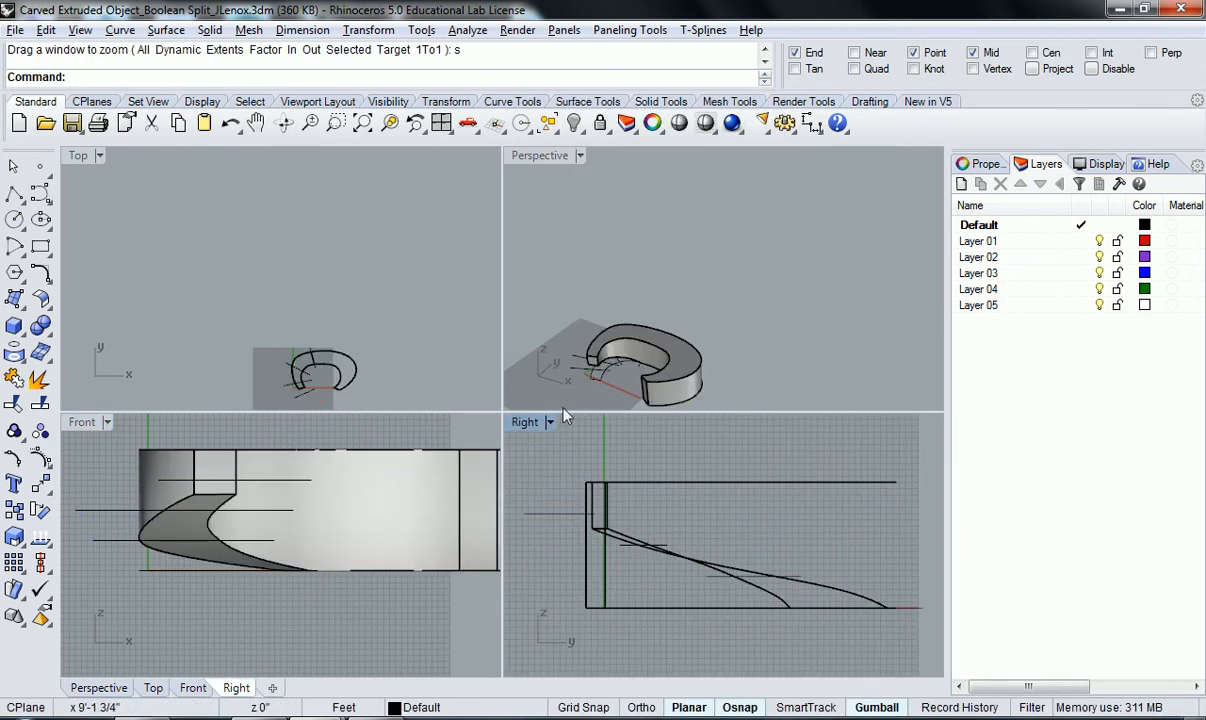
Set the Right and Top views to Shaded display and fit the arch in the views.
{"action": "left_click", "coordinate": [525, 422]}
{"action": "left_click", "coordinate": [614, 153]}
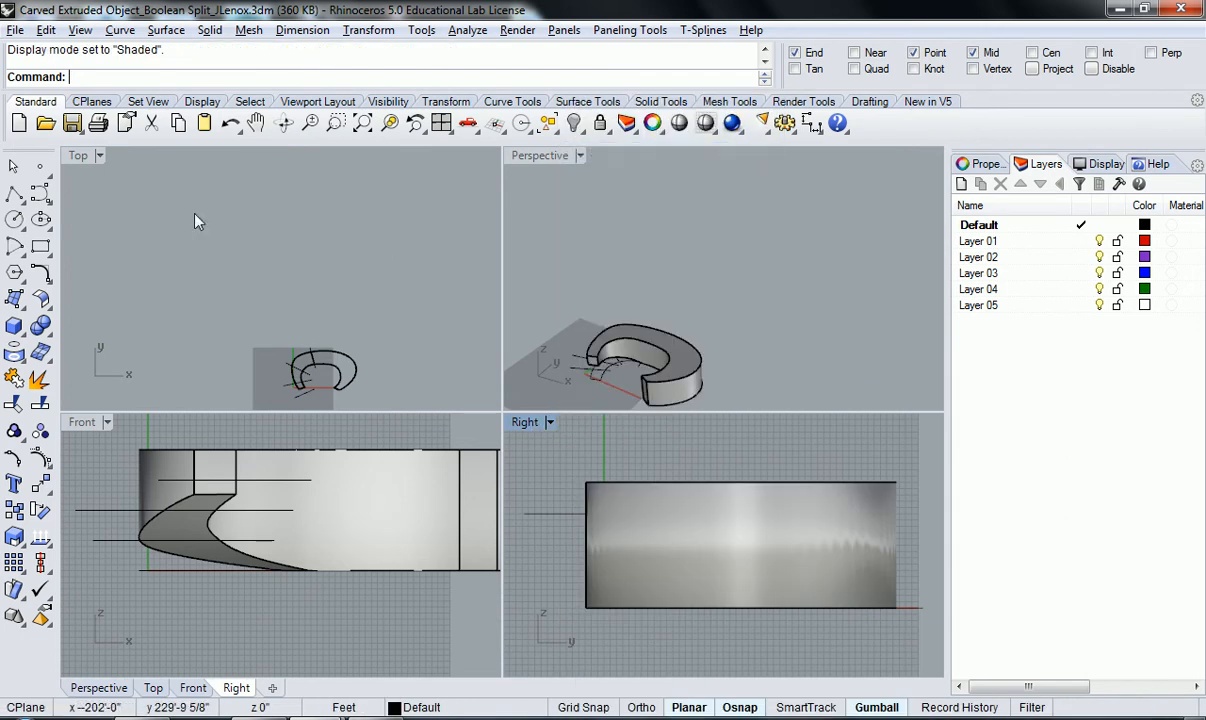
{"action": "left_click", "coordinate": [79, 156]}
{"action": "left_click", "coordinate": [156, 152]}
{"action": "right_click_drag", "start_coordinate": [375, 364], "coordinate": [380, 299]}
{"action": "left_click", "coordinate": [441, 123]}
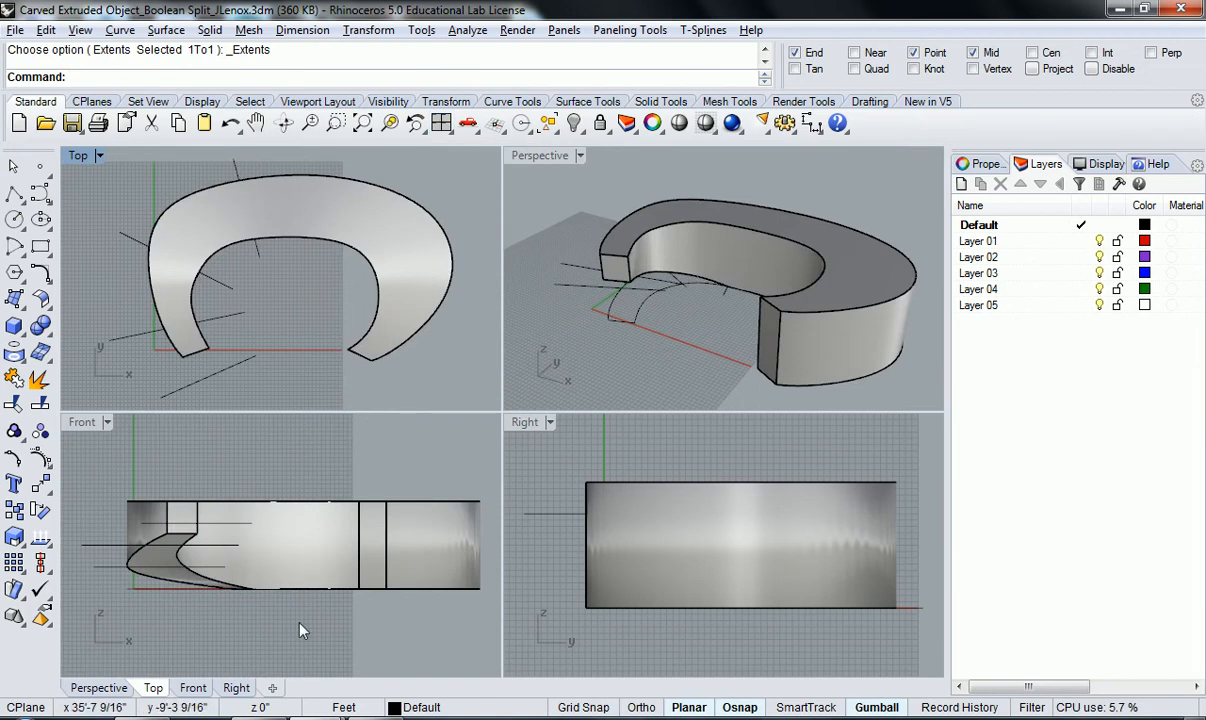
Examine the carved end of the arch in the maximized Front view, including its profile against the raised section lines.
{"action": "scroll", "coordinate": [213, 581], "scroll_direction": "up", "scroll_amount": 2}
{"action": "double_click", "coordinate": [82, 422]}
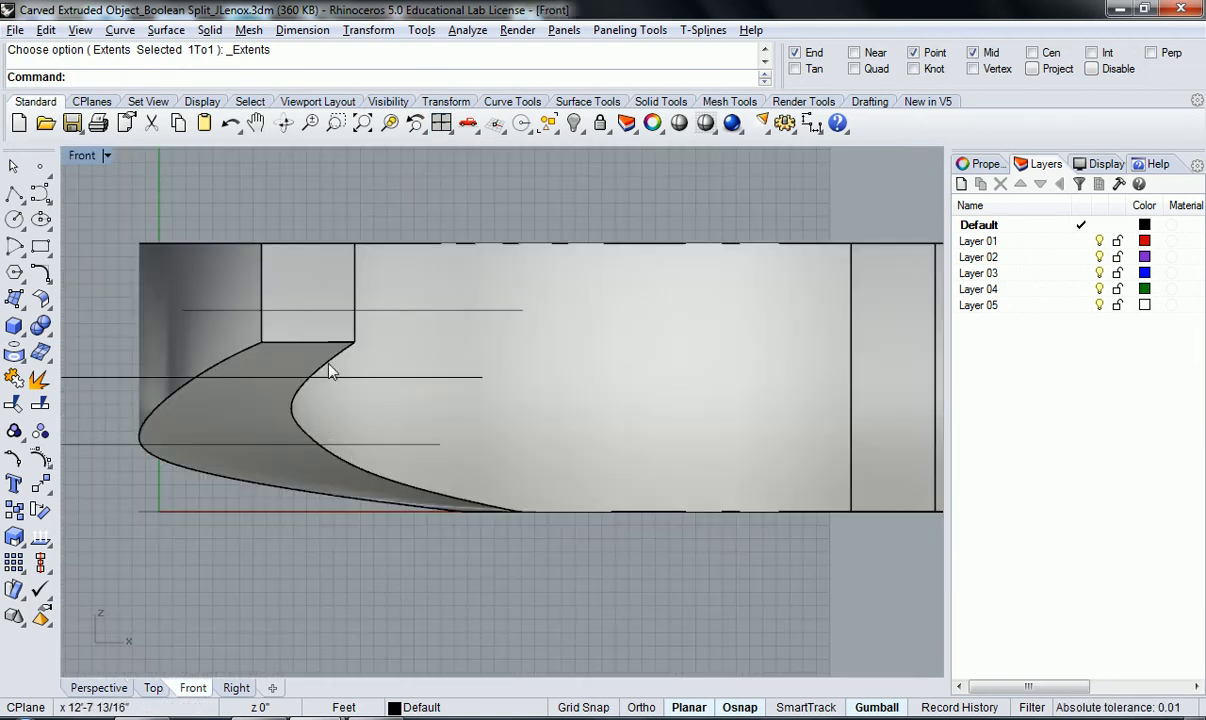
{"action": "right_click_drag", "start_coordinate": [340, 403], "coordinate": [455, 414]}
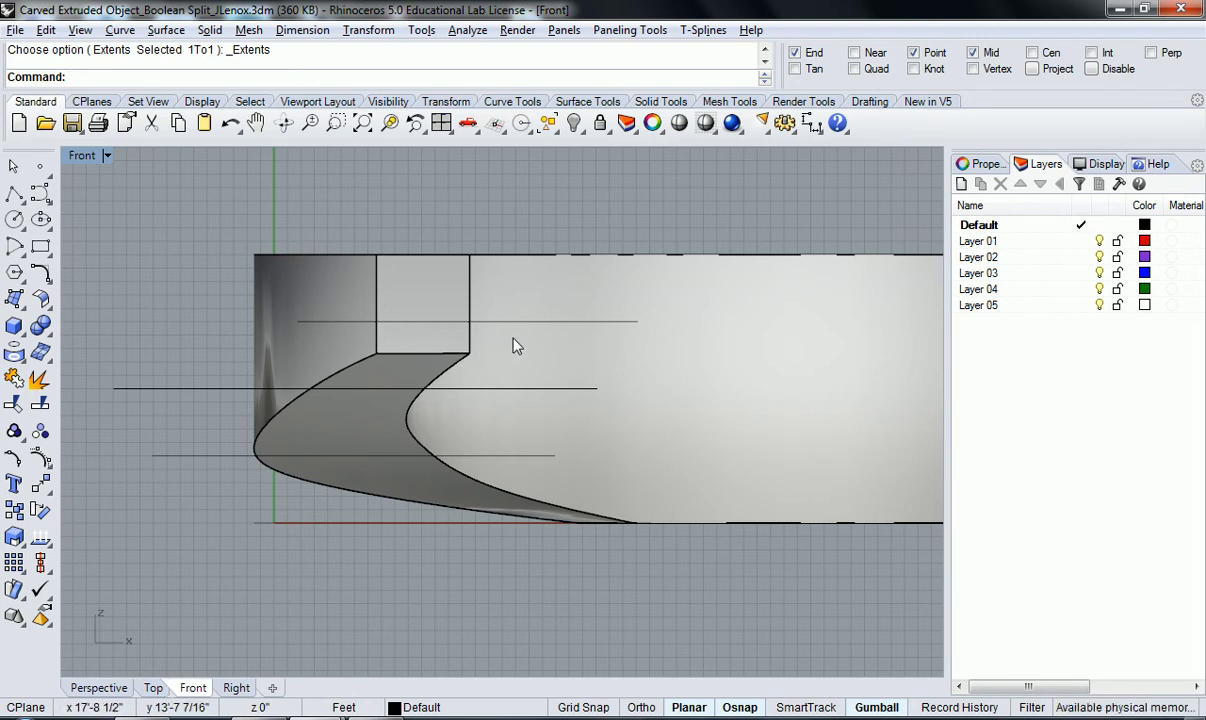
{"action": "double_click", "coordinate": [86, 156]}
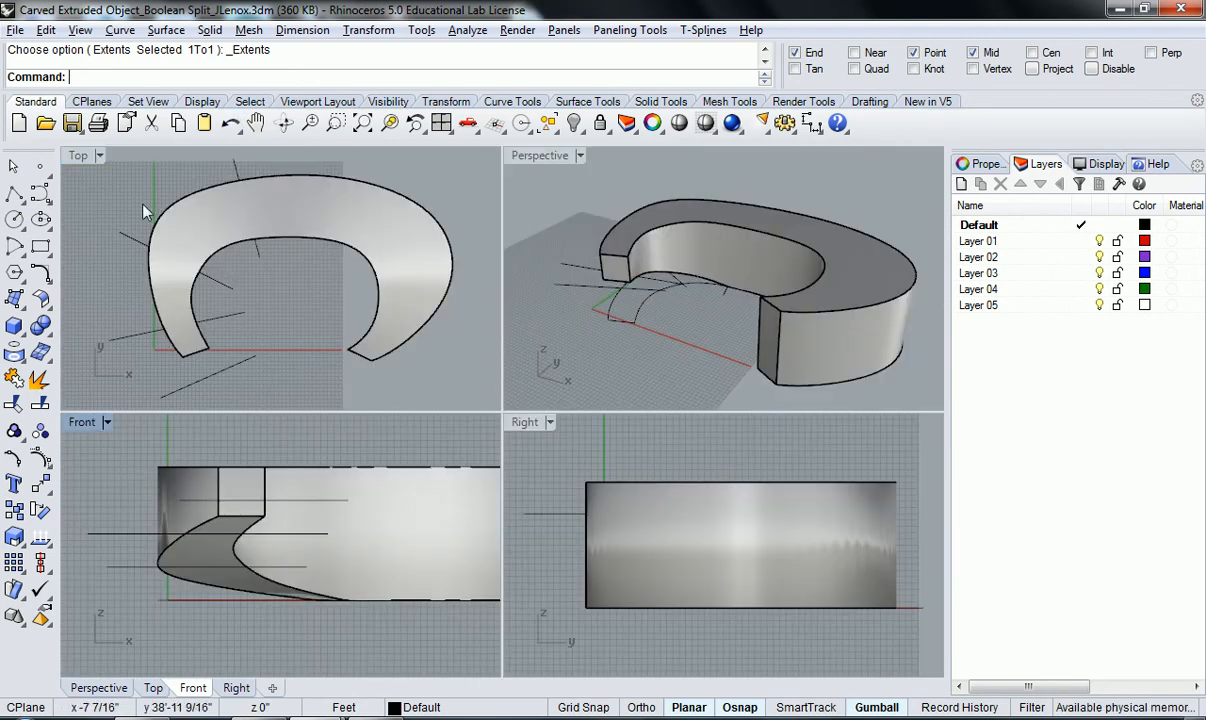
Examine the arch and its section lines in a maximized Perspective view, and maximize the Top view.
{"action": "double_click", "coordinate": [540, 155]}
{"action": "right_click_drag", "start_coordinate": [493, 318], "coordinate": [494, 444]}
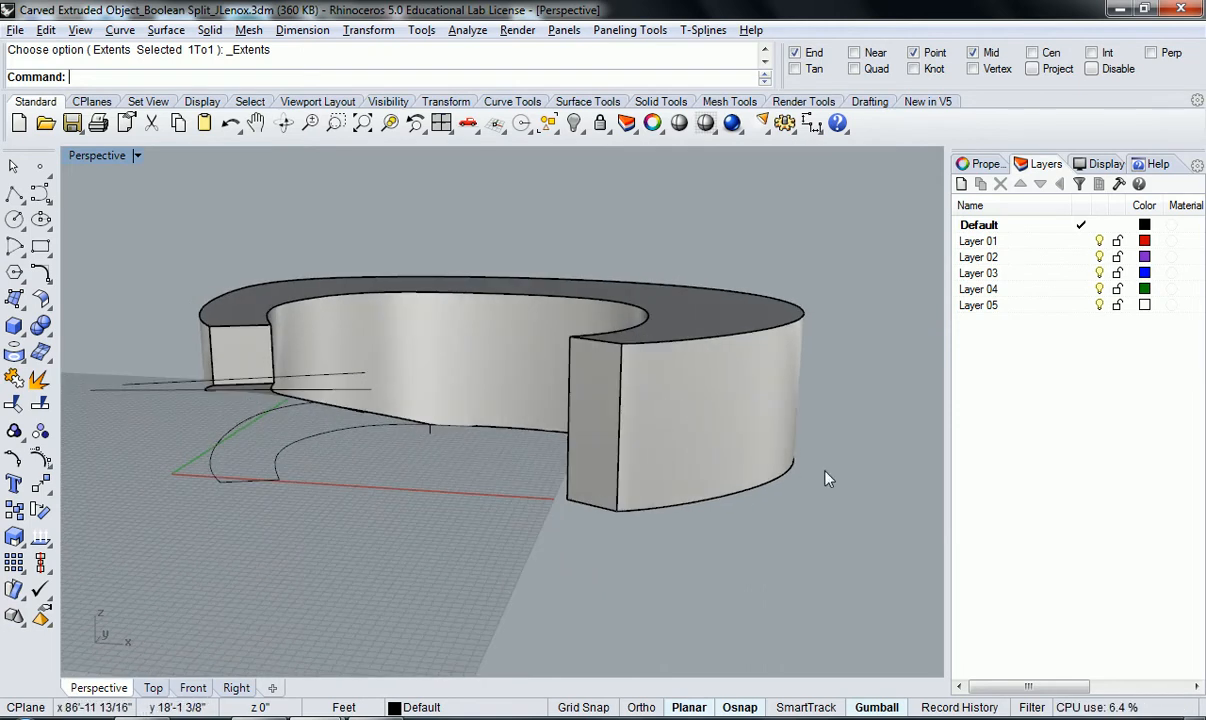
{"action": "right_click_drag", "start_coordinate": [876, 479], "coordinate": [163, 330]}
{"action": "double_click", "coordinate": [78, 158]}
{"action": "double_click", "coordinate": [78, 155]}
{"action": "right_click_drag", "start_coordinate": [404, 449], "coordinate": [479, 471]}
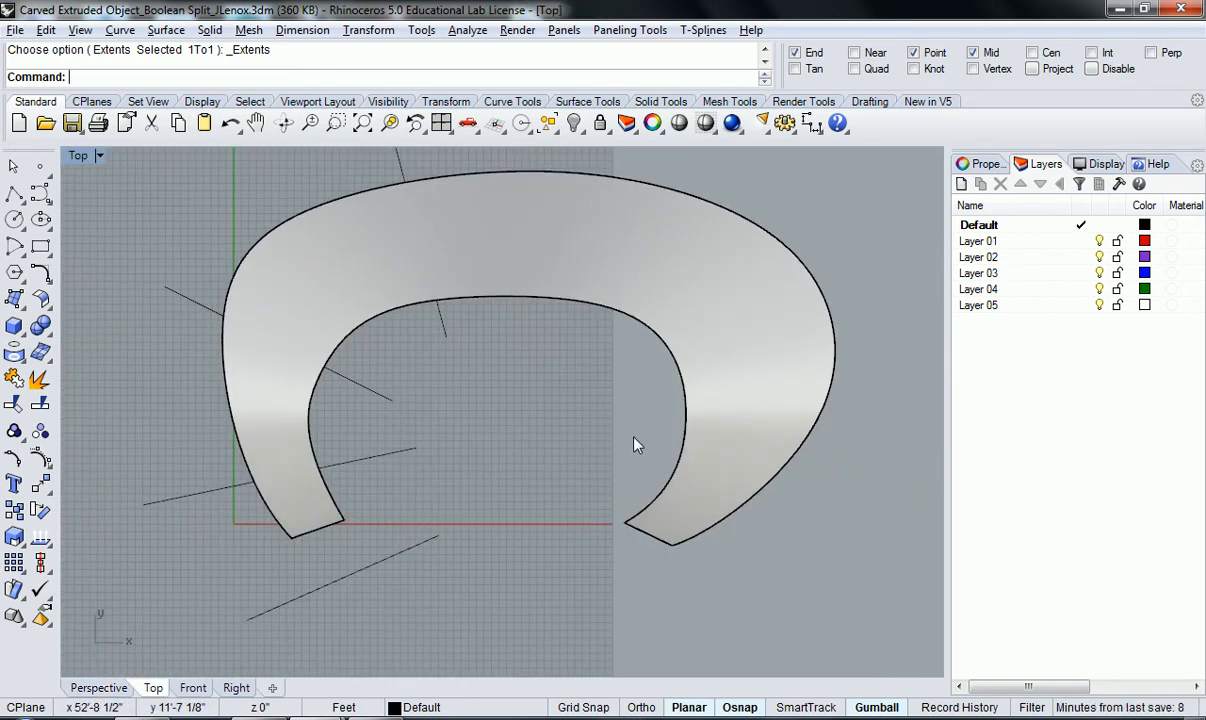
Float the Lines tool set over the Top view beside the arch.
{"action": "left_click", "coordinate": [18, 199]}
{"action": "left_click_drag", "start_coordinate": [55, 190], "coordinate": [123, 163]}
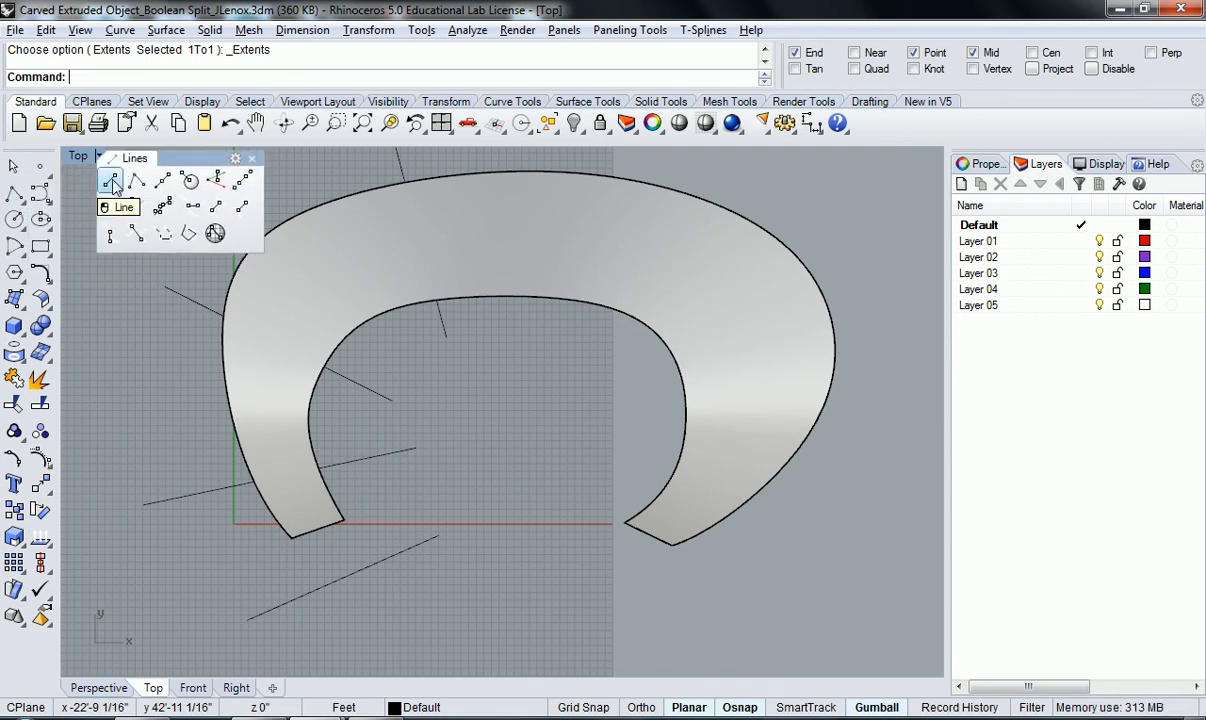
{"action": "left_click", "coordinate": [111, 180]}
{"action": "right_click_drag", "start_coordinate": [583, 498], "coordinate": [540, 533]}
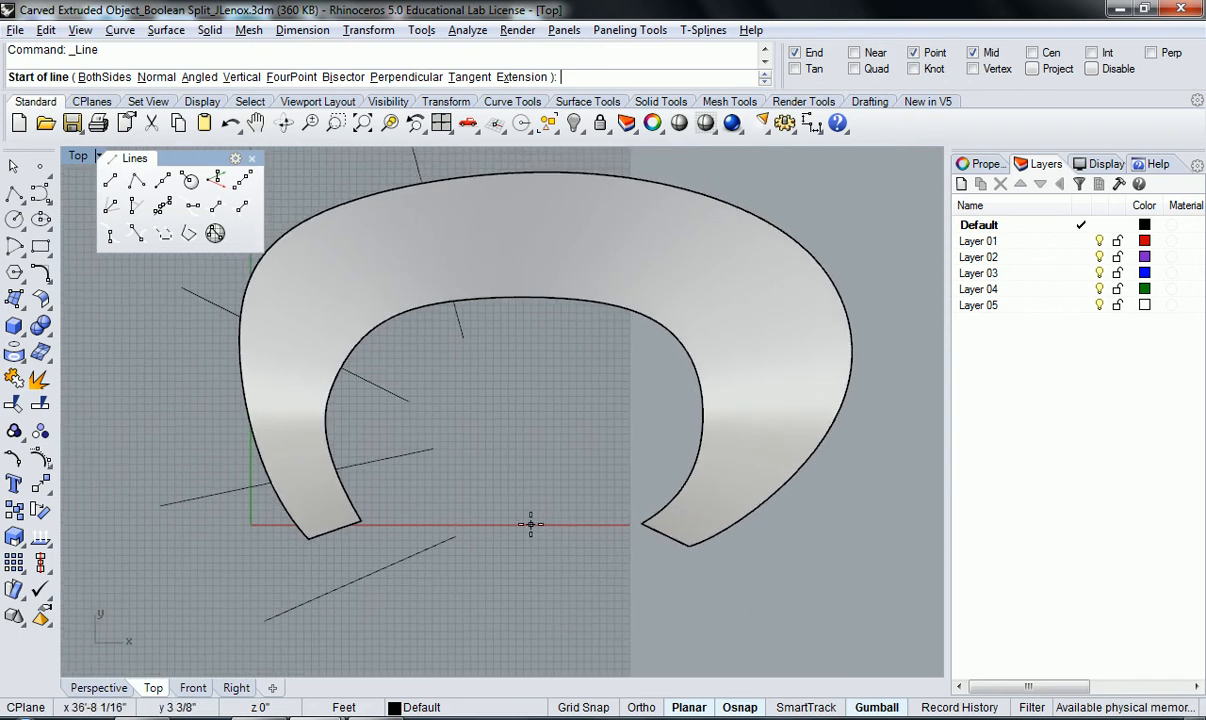
{"action": "key", "text": "Escape"}
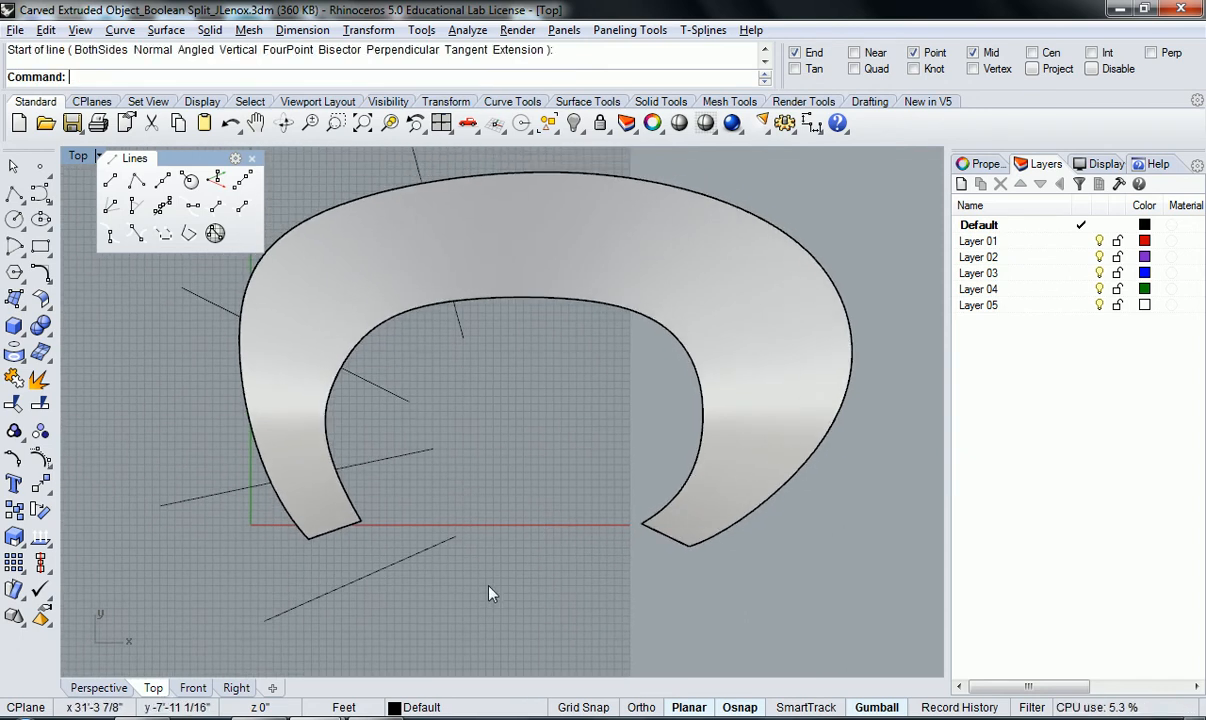
Try to mirror the section lines from the arch's left half onto its right half with the Mirror command.
{"action": "left_click_drag", "start_coordinate": [470, 545], "coordinate": [425, 330]}
{"action": "left_click", "coordinate": [390, 389], "text": "shift"}
{"action": "right_click_drag", "start_coordinate": [536, 489], "coordinate": [572, 489]}
{"action": "double_click", "coordinate": [79, 158]}
{"action": "double_click", "coordinate": [500, 155]}
{"action": "right_click_drag", "start_coordinate": [505, 330], "coordinate": [535, 468]}
{"action": "type", "text": "mirror"}
{"action": "key", "text": "Return"}
{"action": "left_click", "coordinate": [514, 388]}
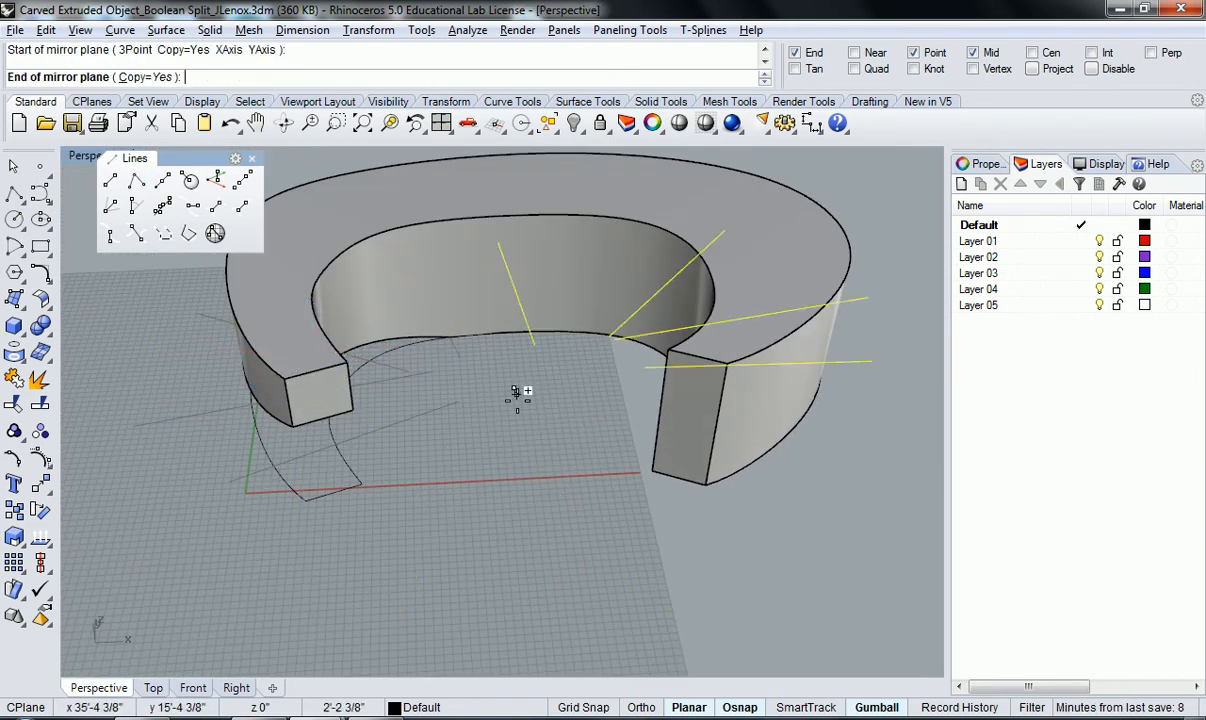
{"action": "left_click", "coordinate": [531, 526]}
Try mirroring the copied section lines again across the end of the right leg, and undo the mirrored copies.
{"action": "right_click_drag", "start_coordinate": [535, 555], "coordinate": [640, 503]}
{"action": "left_click", "coordinate": [580, 346]}
{"action": "left_click", "coordinate": [547, 330]}
{"action": "right_click_drag", "start_coordinate": [547, 330], "coordinate": [587, 376]}
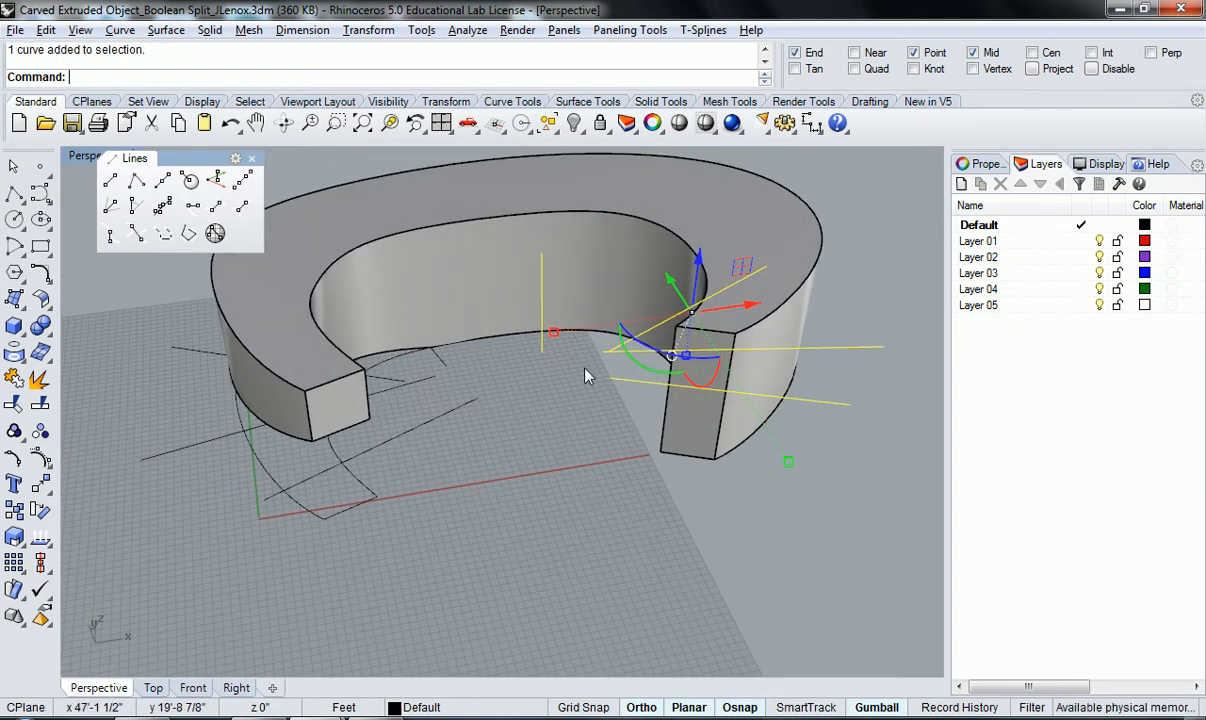
{"action": "type", "text": "Mi"}
{"action": "key", "text": "Return"}
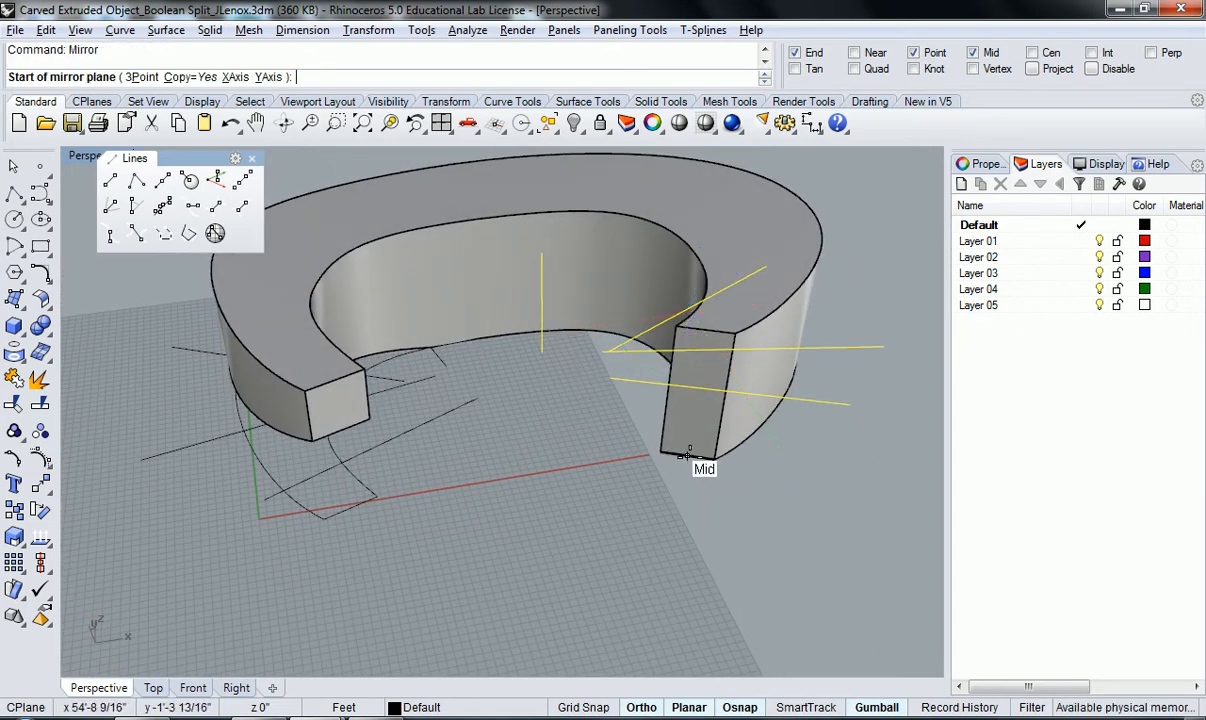
{"action": "right_click_drag", "start_coordinate": [673, 455], "coordinate": [676, 377]}
{"action": "left_click", "coordinate": [664, 379]}
{"action": "left_click", "coordinate": [720, 386]}
{"action": "right_click_drag", "start_coordinate": [740, 425], "coordinate": [576, 447]}
{"action": "key", "text": "ctrl+z"}
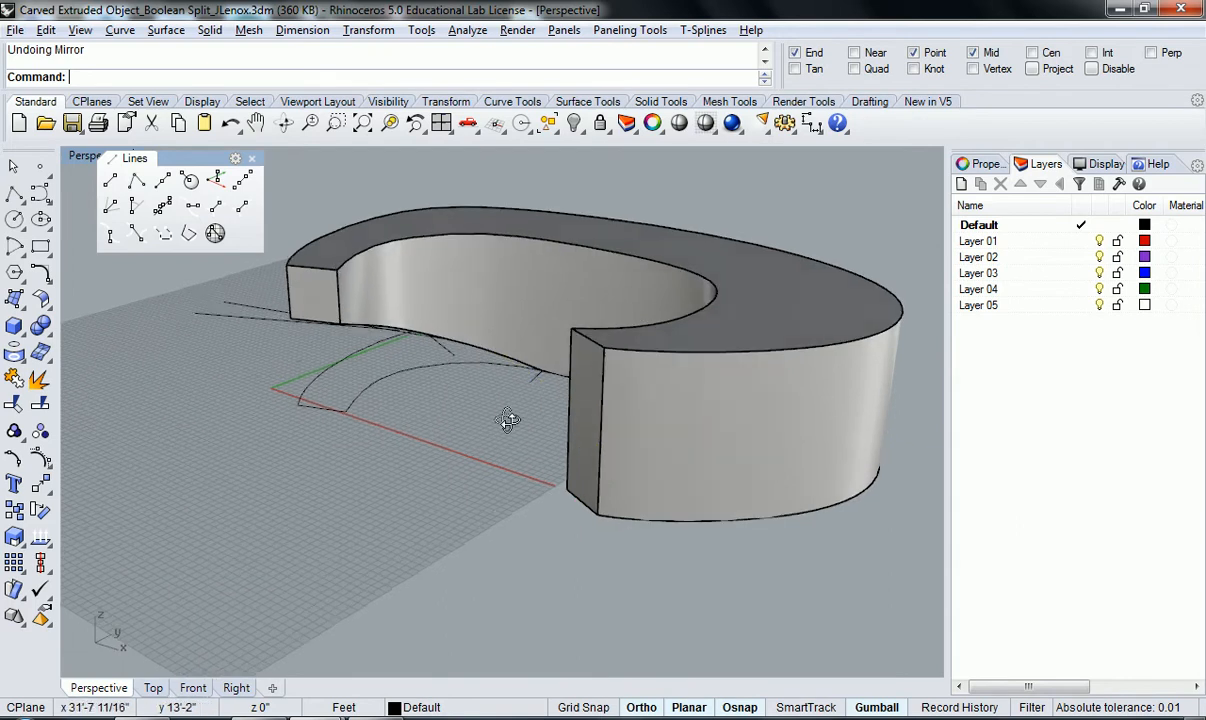
{"action": "right_click_drag", "start_coordinate": [498, 418], "coordinate": [589, 499]}
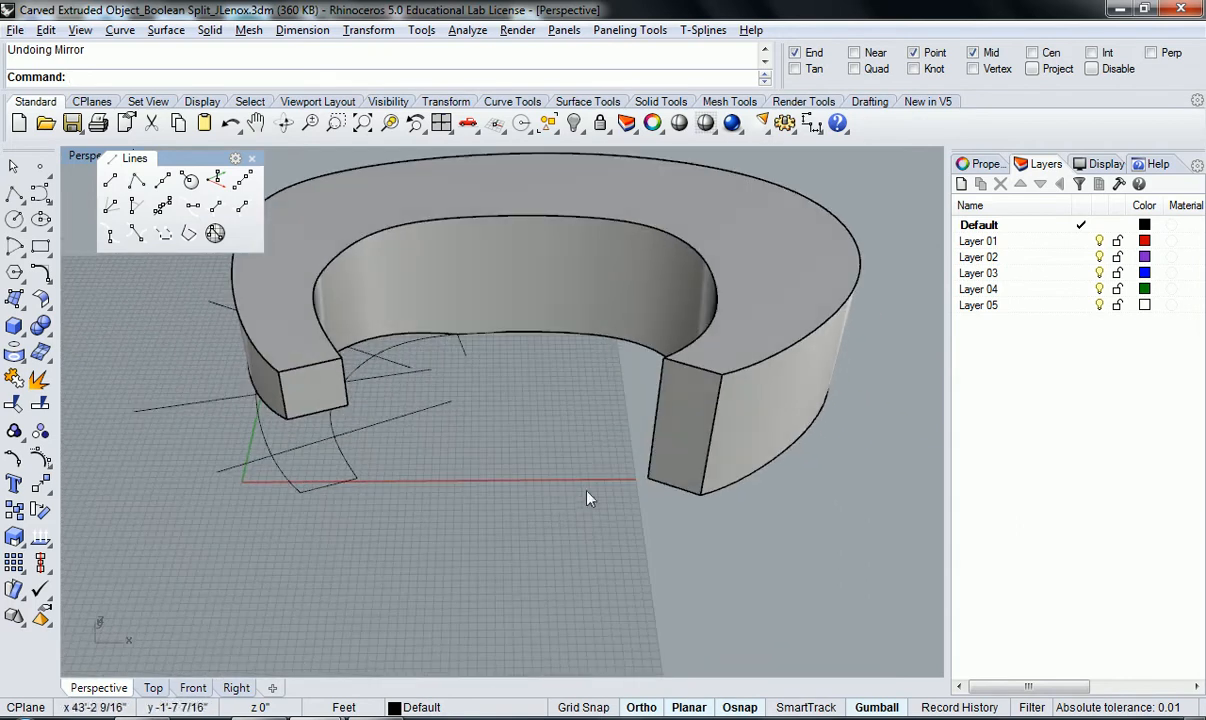
In the maximized Top view, draw a diagonal line about 28 ft long below the arch's right leg with Ortho off.
{"action": "double_click", "coordinate": [78, 158]}
{"action": "double_click", "coordinate": [76, 156]}
{"action": "left_click", "coordinate": [110, 180]}
{"action": "mouse_move", "coordinate": [571, 408]}
{"action": "right_mouse_down"}
{"action": "mouse_move", "coordinate": [606, 470]}
{"action": "mouse_move", "coordinate": [557, 425]}
{"action": "right_mouse_up"}
{"action": "left_click", "coordinate": [520, 429]}
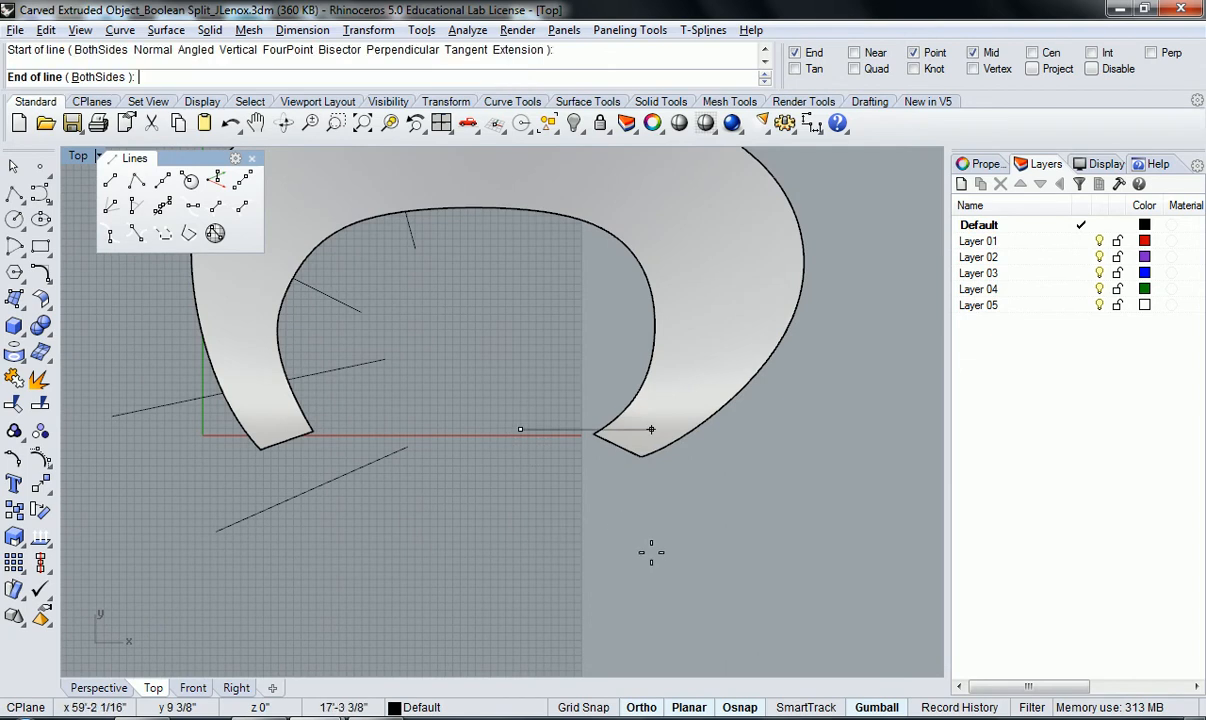
{"action": "key", "text": "F8"}
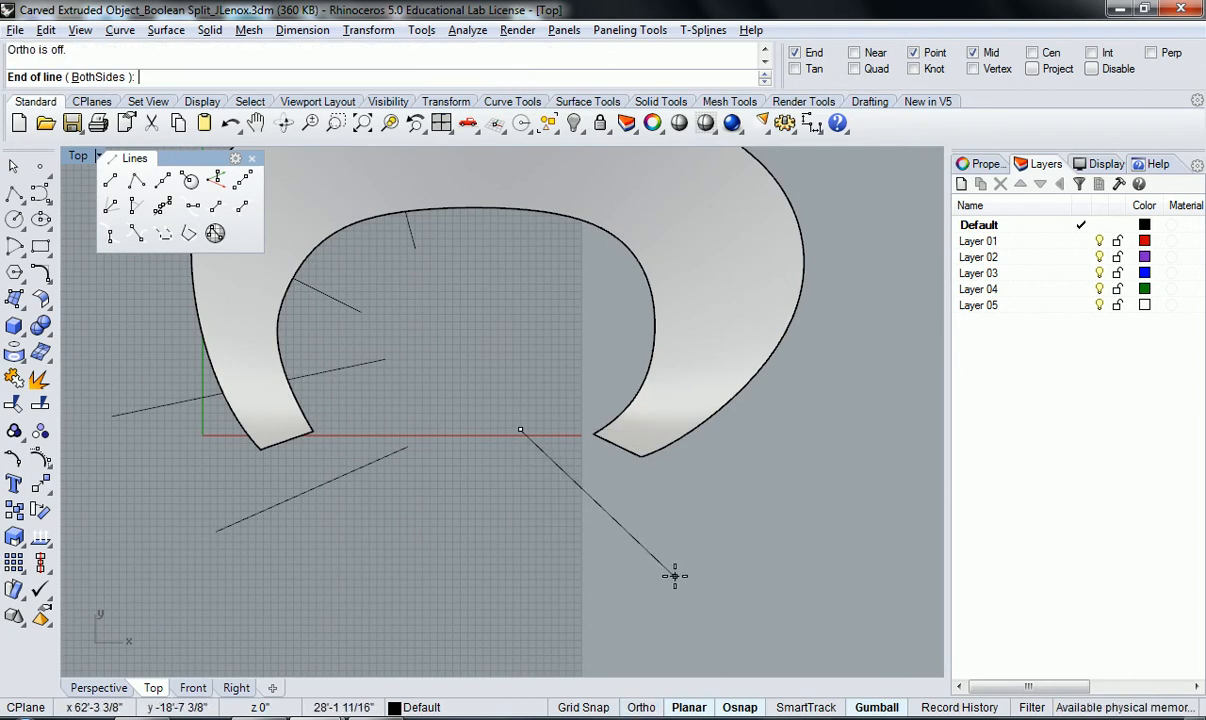
{"action": "left_click", "coordinate": [677, 577]}
Draw three more section lines crossing the arch's lower right leg, its upper right shoulder and its top near the middle.
{"action": "right_click", "coordinate": [560, 336]}
{"action": "right_click_drag", "start_coordinate": [560, 336], "coordinate": [517, 436]}
{"action": "left_click", "coordinate": [812, 424]}
{"action": "right_click", "coordinate": [517, 436]}
{"action": "left_click", "coordinate": [515, 399]}
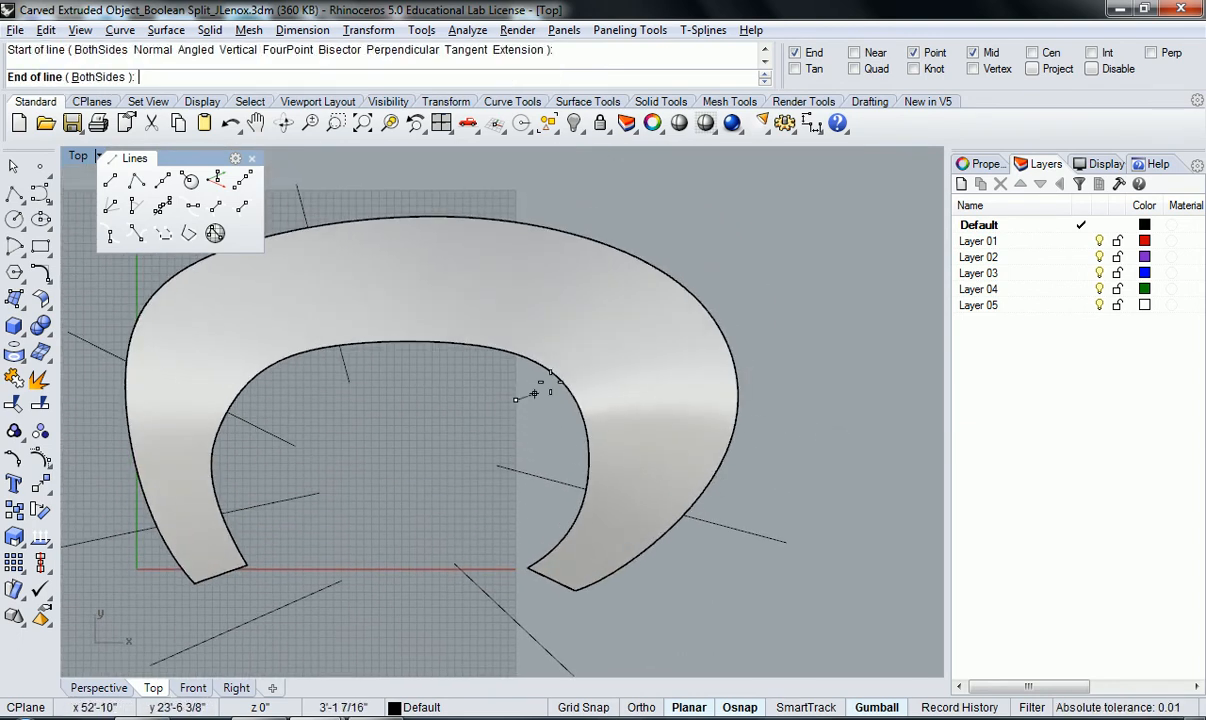
{"action": "left_click", "coordinate": [782, 290]}
{"action": "right_click", "coordinate": [457, 378]}
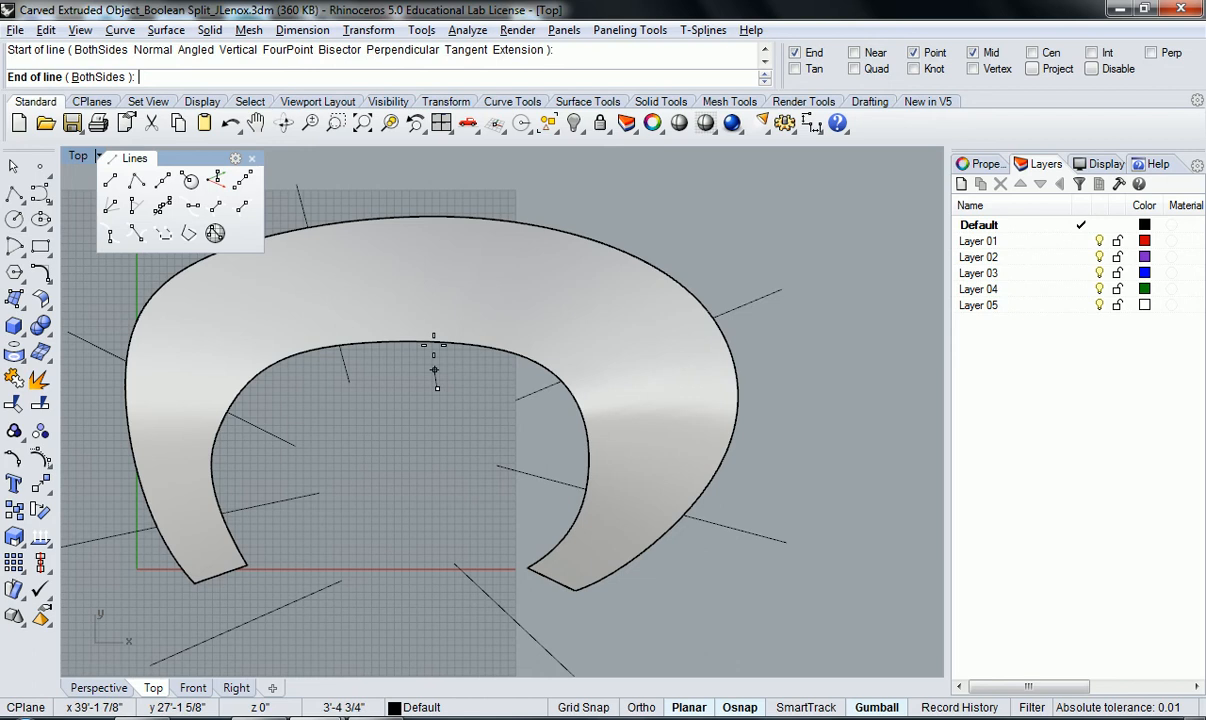
{"action": "left_click", "coordinate": [448, 166]}
{"action": "scroll", "coordinate": [440, 190], "scroll_direction": "down", "scroll_amount": 3}
{"action": "right_click_drag", "start_coordinate": [505, 307], "coordinate": [543, 303]}
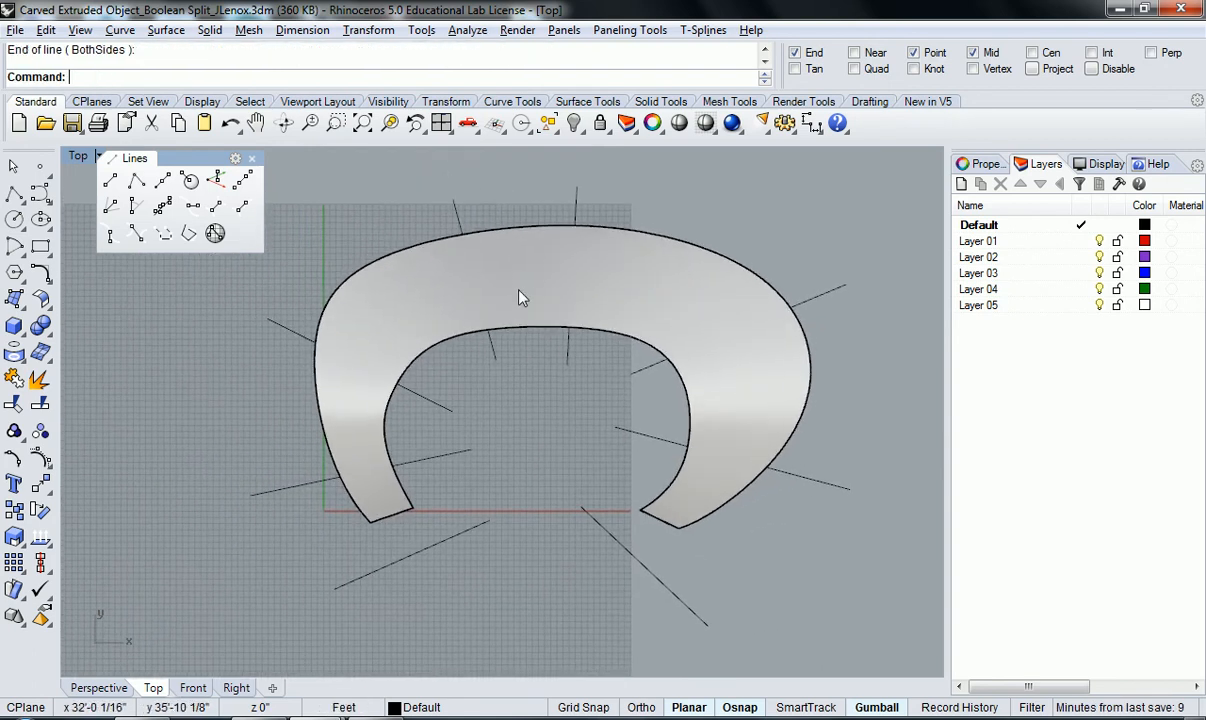
Select the four new section lines on the arch's right half and return to the four-view layout.
{"action": "left_click", "coordinate": [578, 196]}
{"action": "left_click", "coordinate": [827, 292], "text": "shift"}
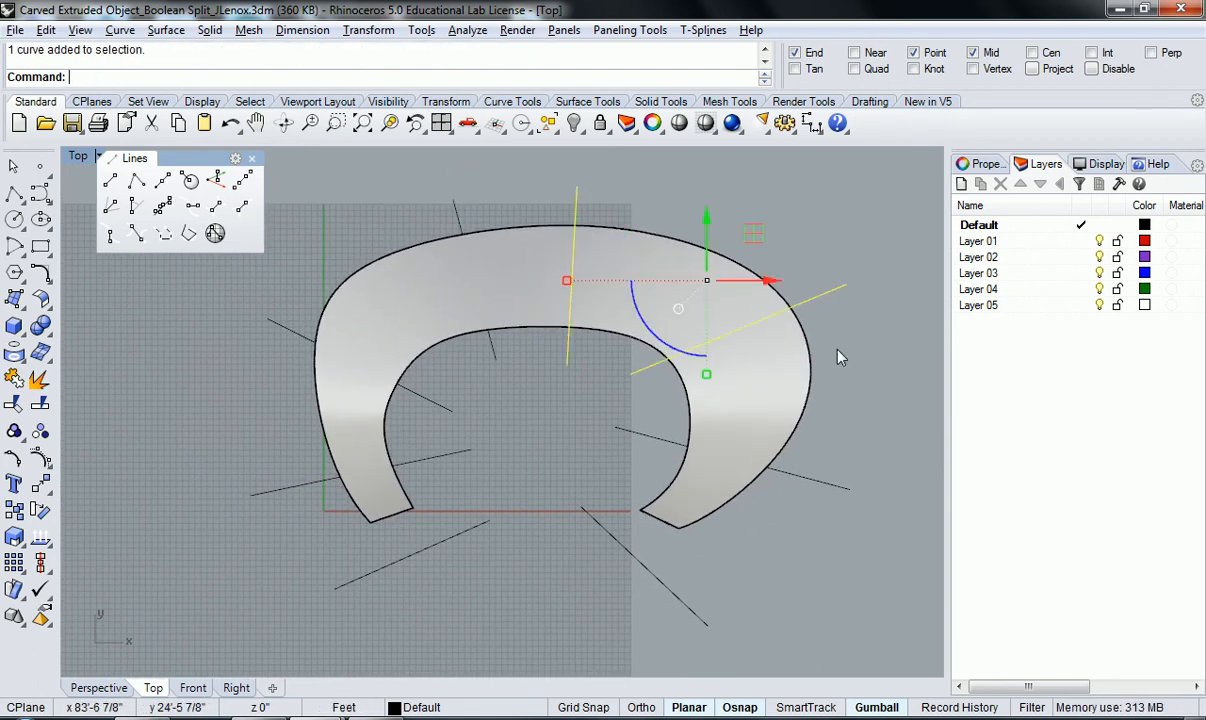
{"action": "left_click", "coordinate": [828, 487], "text": "shift"}
{"action": "left_click", "coordinate": [672, 592], "text": "shift"}
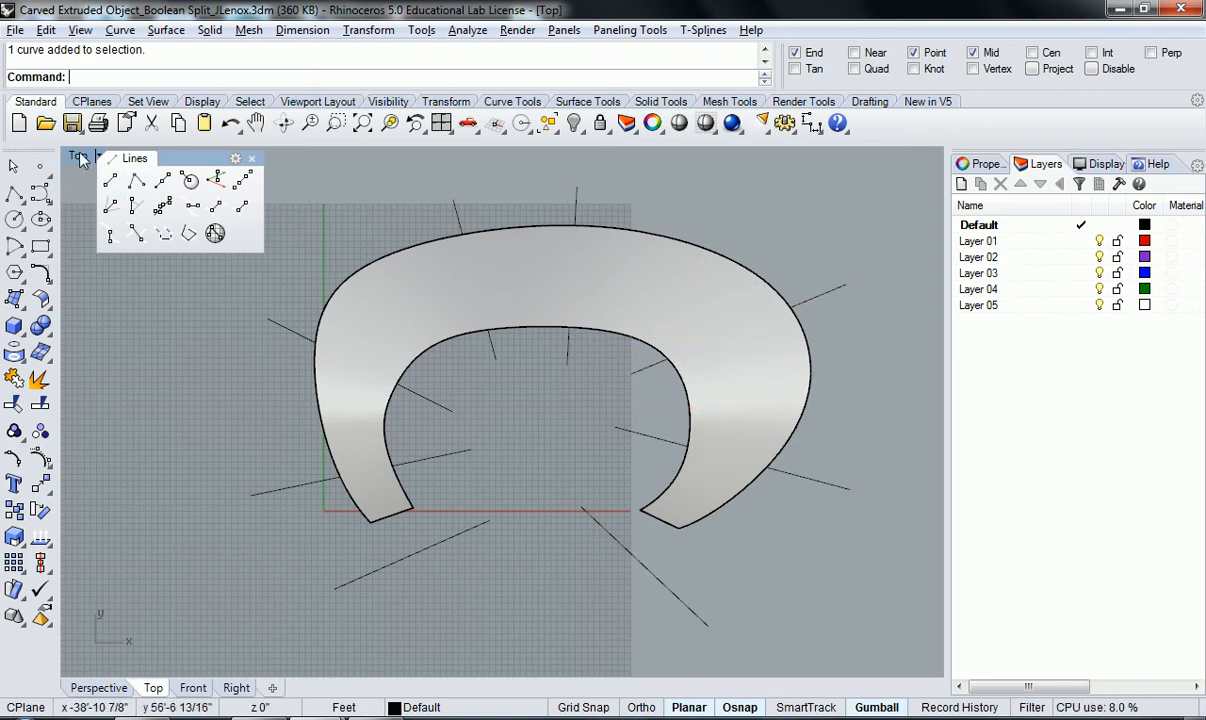
{"action": "key", "text": "ctrl+m"}
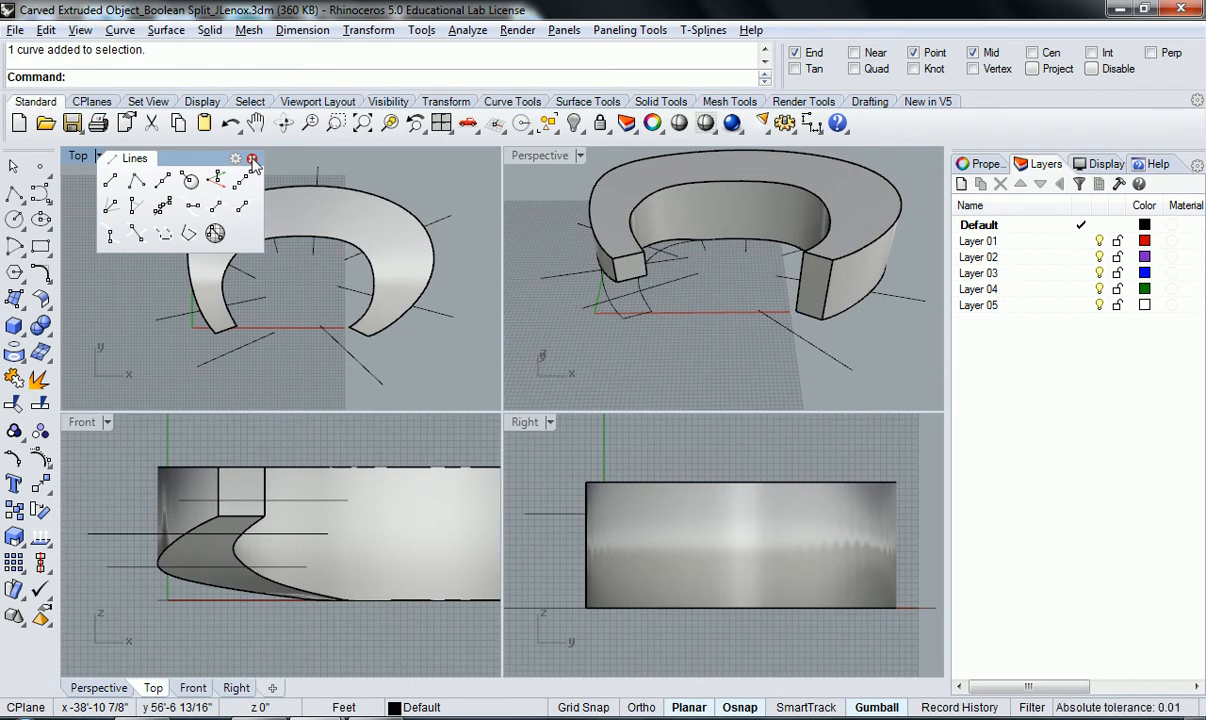
Float the Curve tool set, combine it with the Lines set in one tabbed palette and widen the palette.
{"action": "left_click_drag", "start_coordinate": [155, 157], "coordinate": [175, 189]}
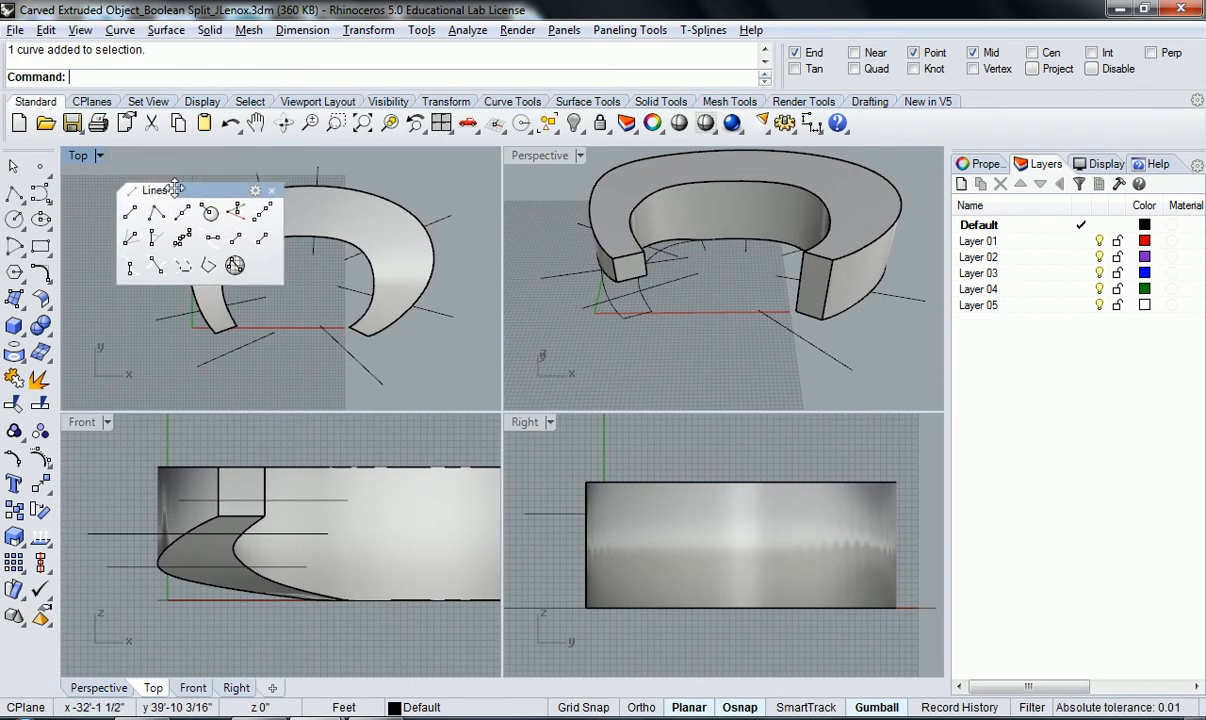
{"action": "left_click", "coordinate": [47, 201]}
{"action": "left_click_drag", "start_coordinate": [80, 188], "coordinate": [372, 230]}
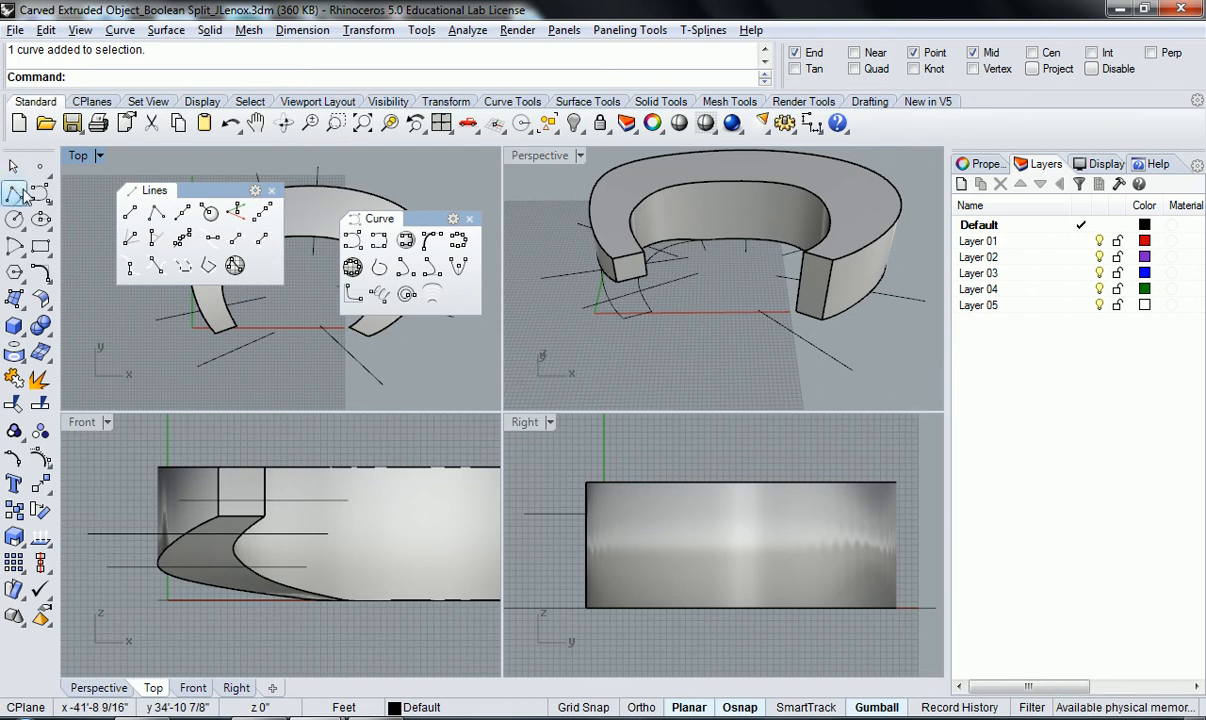
{"action": "left_click_drag", "start_coordinate": [424, 218], "coordinate": [268, 208]}
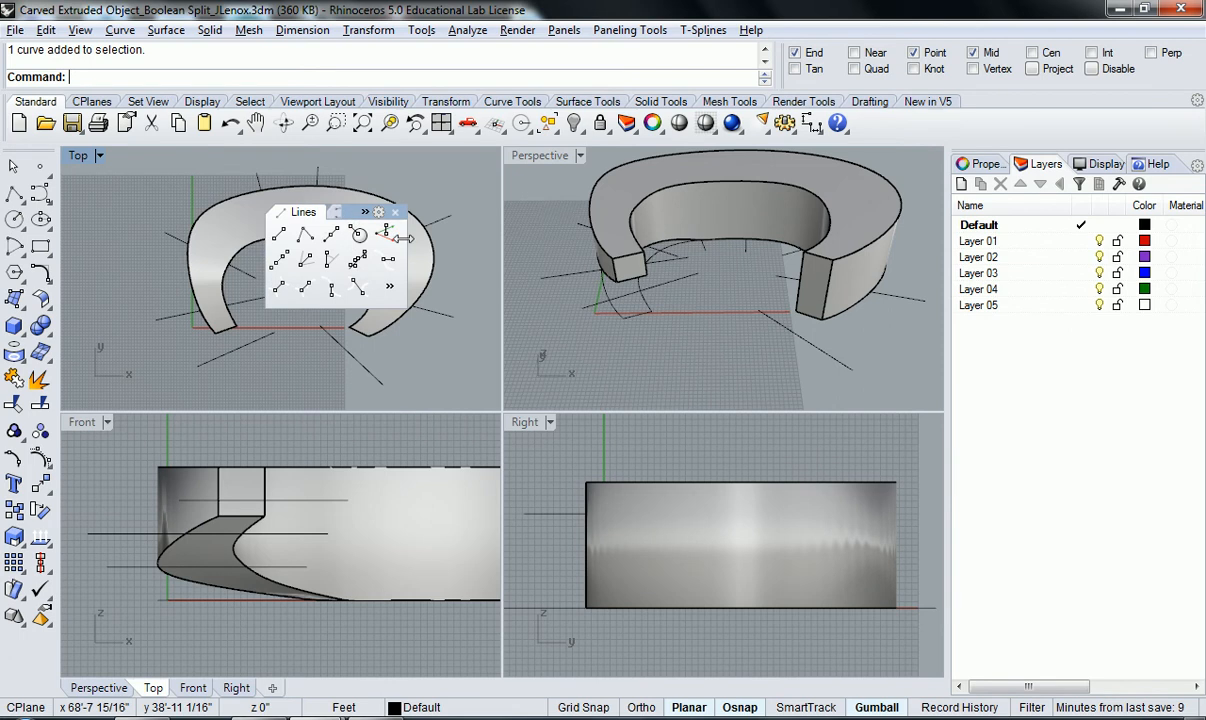
{"action": "left_click_drag", "start_coordinate": [402, 232], "coordinate": [466, 255]}
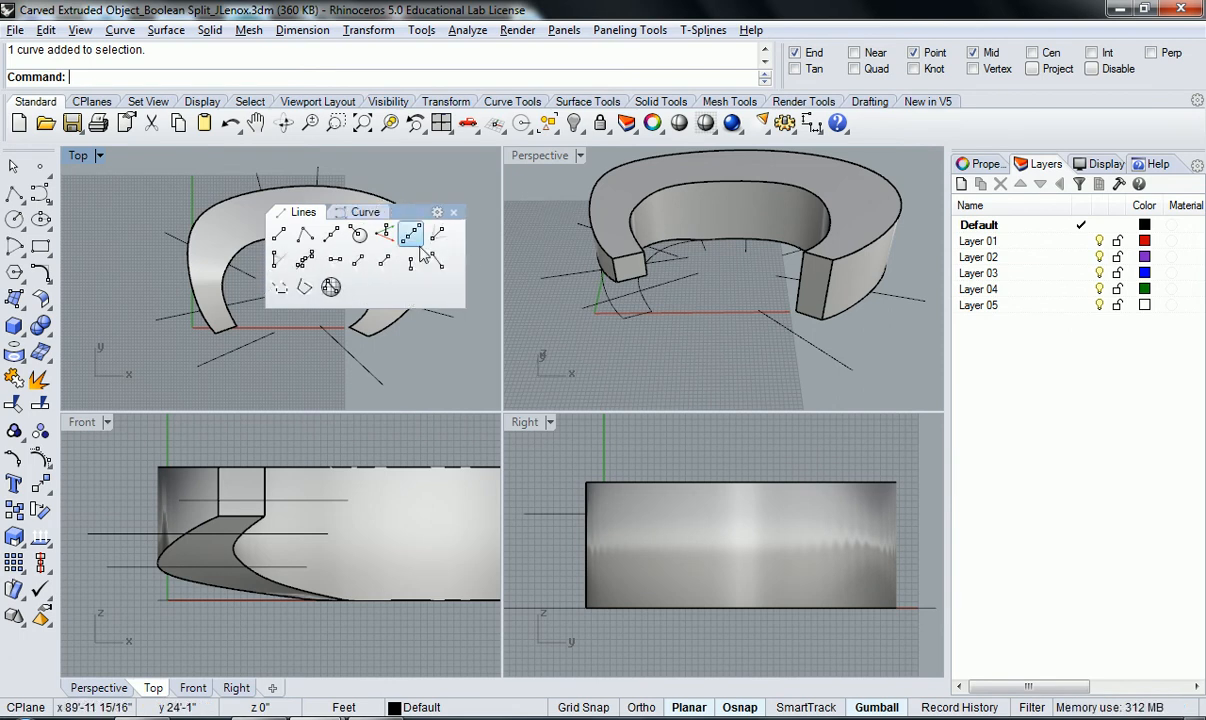
Switch between the Lines and Curve tool sets and dock their combined palette beneath the Standard toolbar.
{"action": "left_click", "coordinate": [350, 213]}
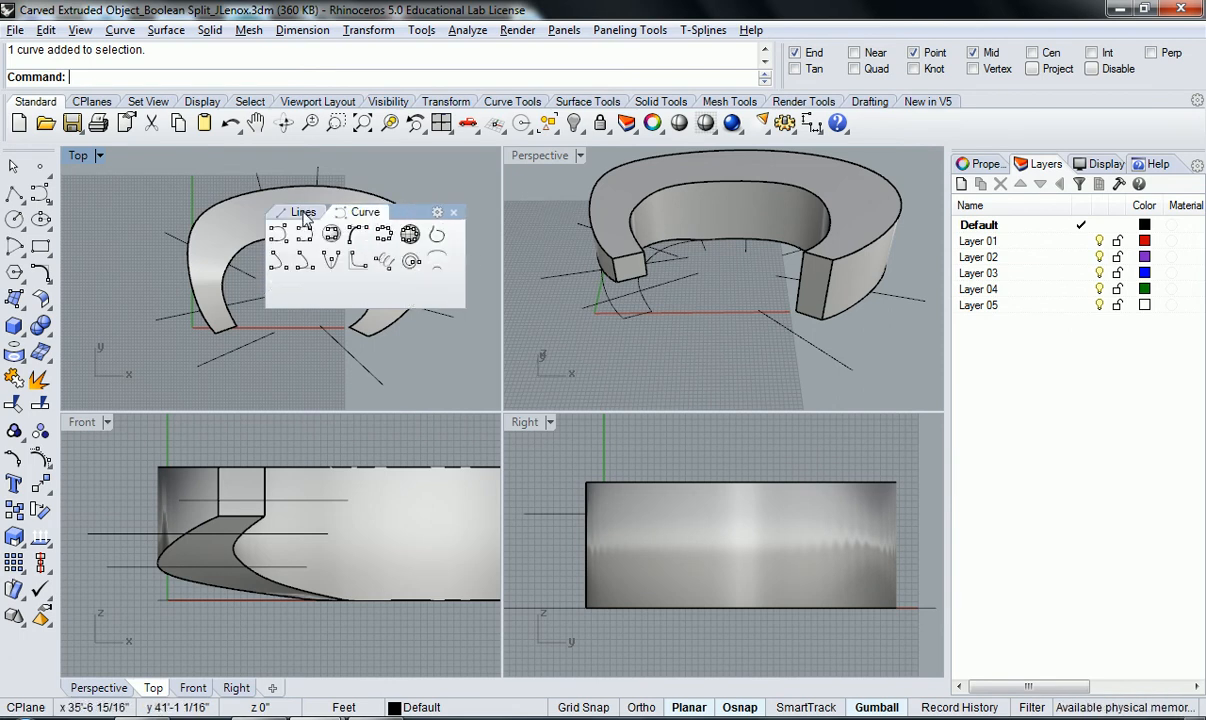
{"action": "left_click", "coordinate": [305, 215]}
{"action": "left_click", "coordinate": [355, 214]}
{"action": "left_click", "coordinate": [290, 212]}
{"action": "left_click", "coordinate": [352, 212]}
{"action": "left_click_drag", "start_coordinate": [409, 210], "coordinate": [551, 148]}
{"action": "left_click", "coordinate": [26, 155]}
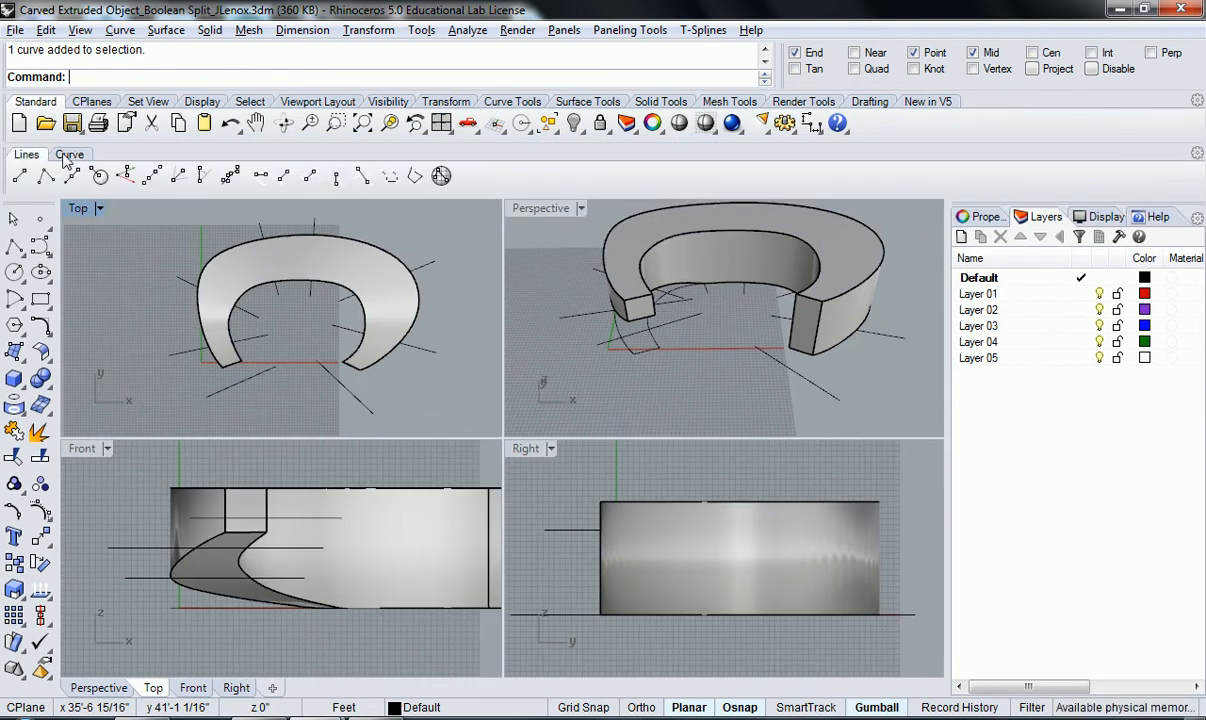
{"action": "left_click", "coordinate": [68, 155]}
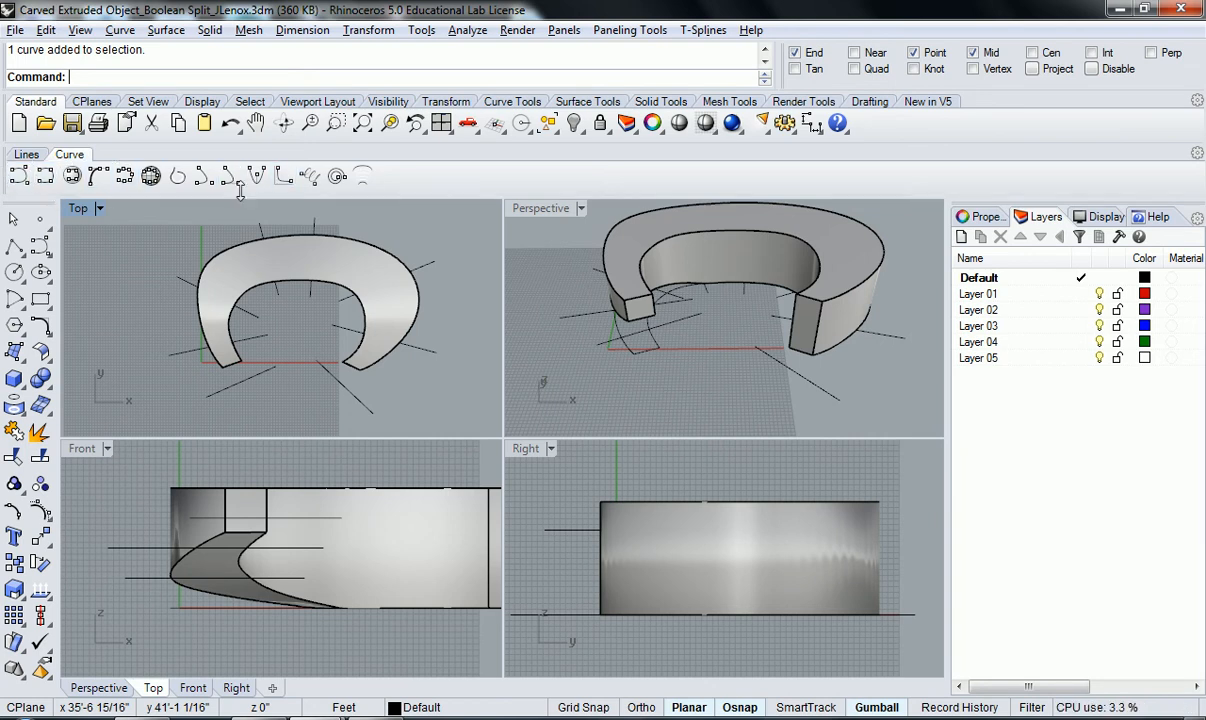
Add the Solid Tools set to the docked Lines and Curve group and show the Lines set.
{"action": "left_click", "coordinate": [47, 389]}
{"action": "left_click_drag", "start_coordinate": [78, 376], "coordinate": [138, 170]}
{"action": "left_click_drag", "start_coordinate": [9, 160], "coordinate": [140, 197]}
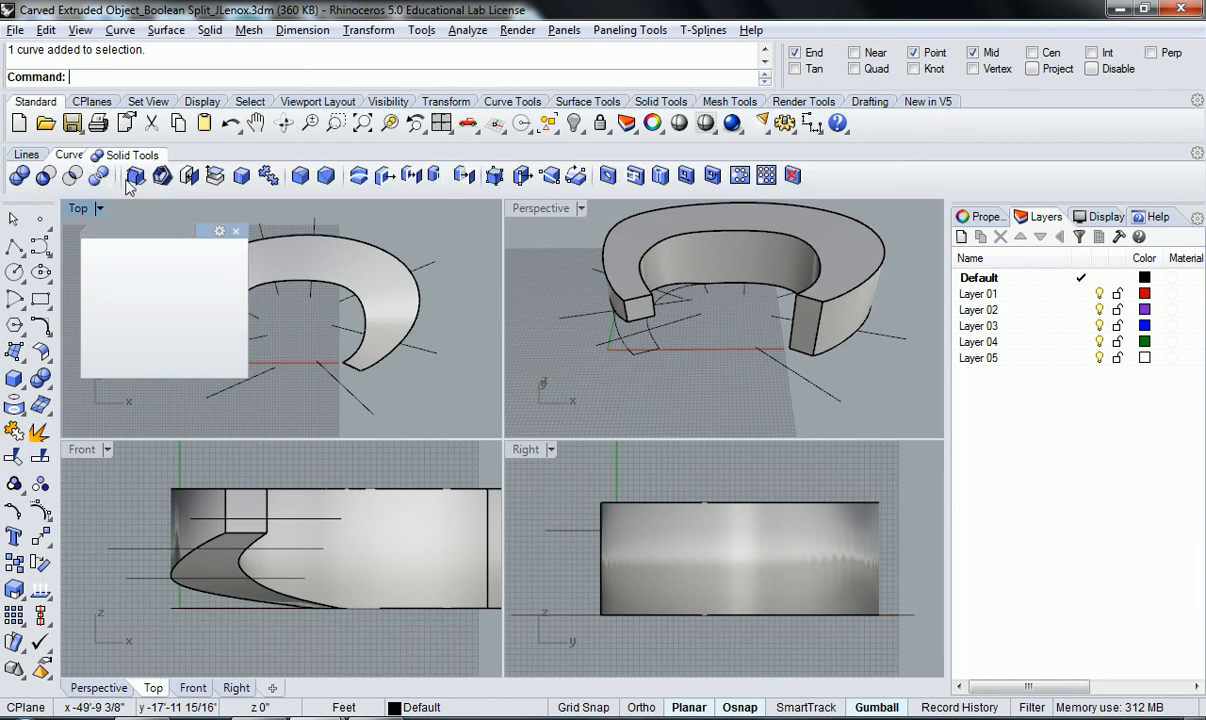
{"action": "left_click", "coordinate": [70, 155]}
{"action": "left_click", "coordinate": [33, 158]}
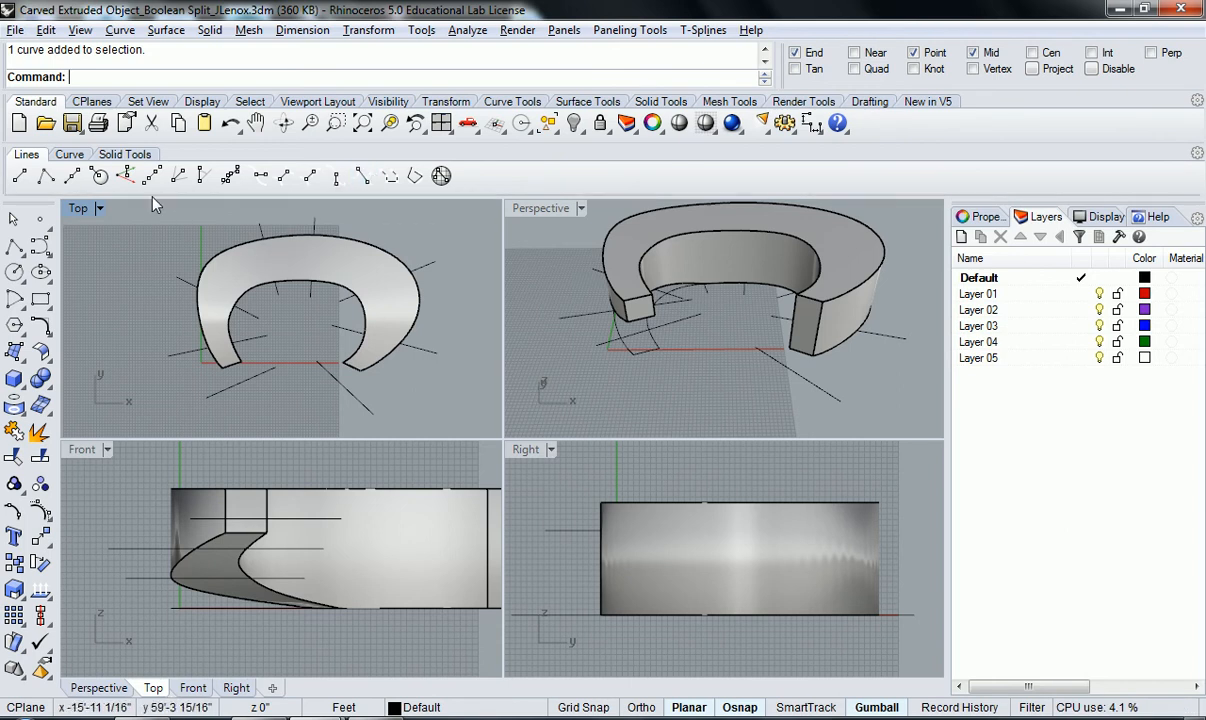
Maximize the Perspective view and inspect the four selected section lines around the right leg.
{"action": "mouse_move", "coordinate": [134, 302]}
{"action": "right_mouse_down"}
{"action": "mouse_move", "coordinate": [156, 309]}
{"action": "mouse_move", "coordinate": [147, 305]}
{"action": "right_mouse_up"}
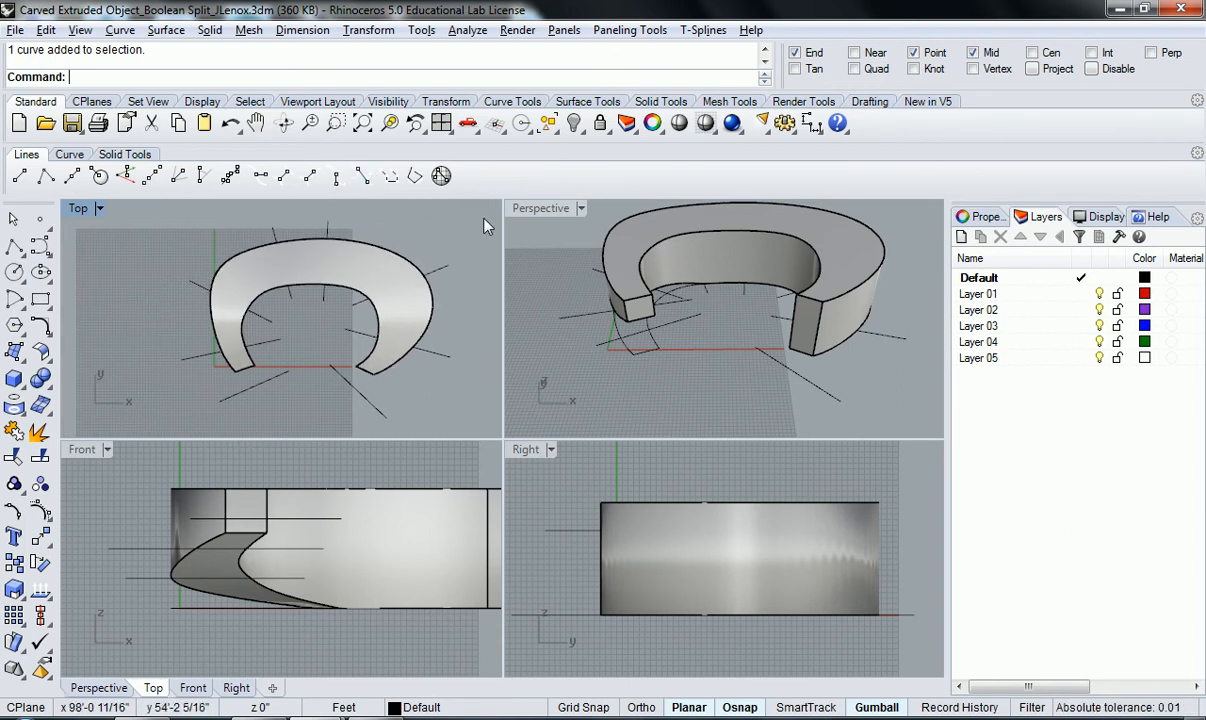
{"action": "double_click", "coordinate": [533, 210]}
{"action": "right_click_drag", "start_coordinate": [484, 269], "coordinate": [418, 352]}
{"action": "right_click_drag", "start_coordinate": [388, 442], "coordinate": [343, 430]}
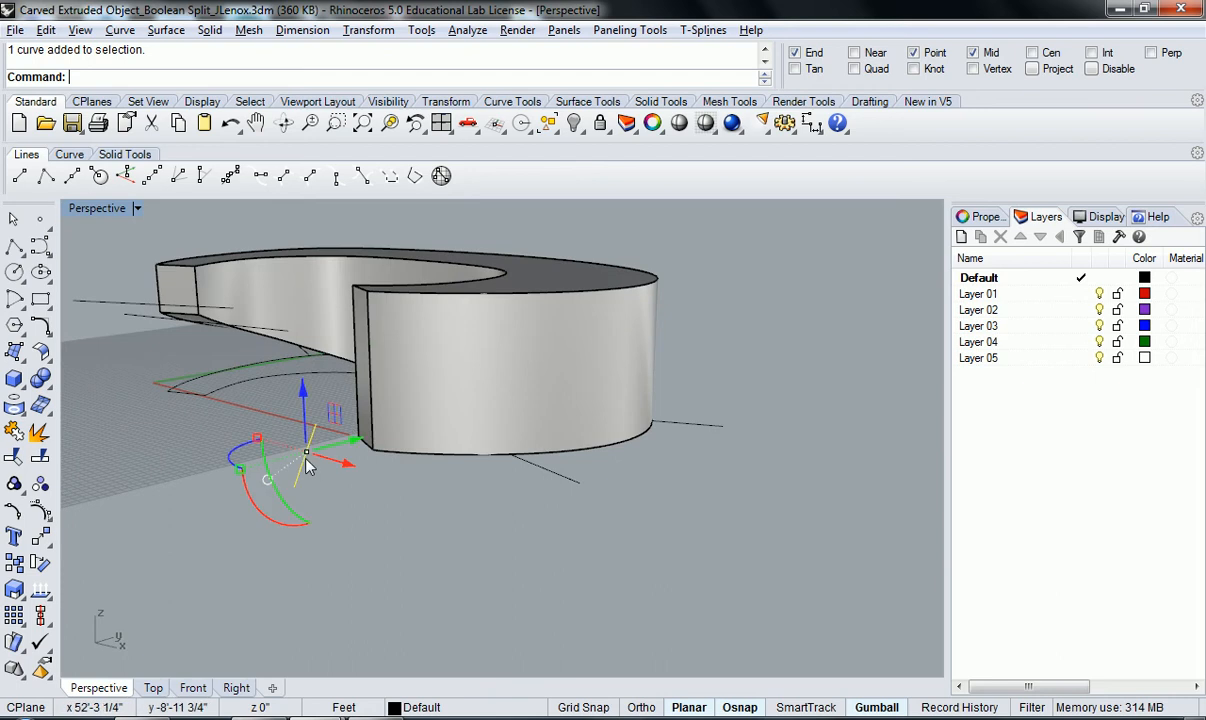
{"action": "left_click_drag", "start_coordinate": [307, 463], "coordinate": [458, 432]}
{"action": "right_click_drag", "start_coordinate": [458, 432], "coordinate": [405, 456]}
{"action": "type", "text": "m"}
{"action": "key", "text": "Return"}
{"action": "type", "text": "v"}
{"action": "key", "text": "Return"}
{"action": "mouse_move", "coordinate": [669, 573]}
{"action": "right_mouse_down"}
{"action": "mouse_move", "coordinate": [646, 546]}
{"action": "mouse_move", "coordinate": [656, 554]}
{"action": "right_mouse_up"}
{"action": "key", "text": "Escape"}
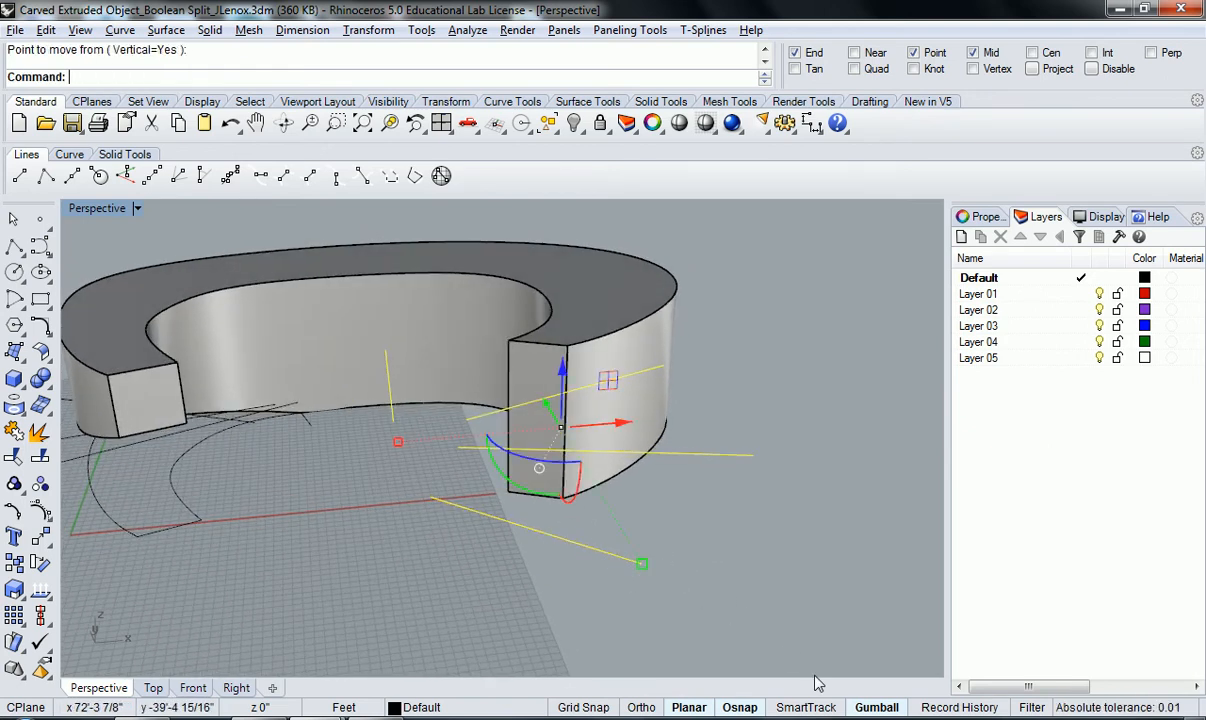
Try raising the four selected lines vertically and deselecting the line in front of the right leg, and undo the raise.
{"action": "left_click", "coordinate": [563, 370]}
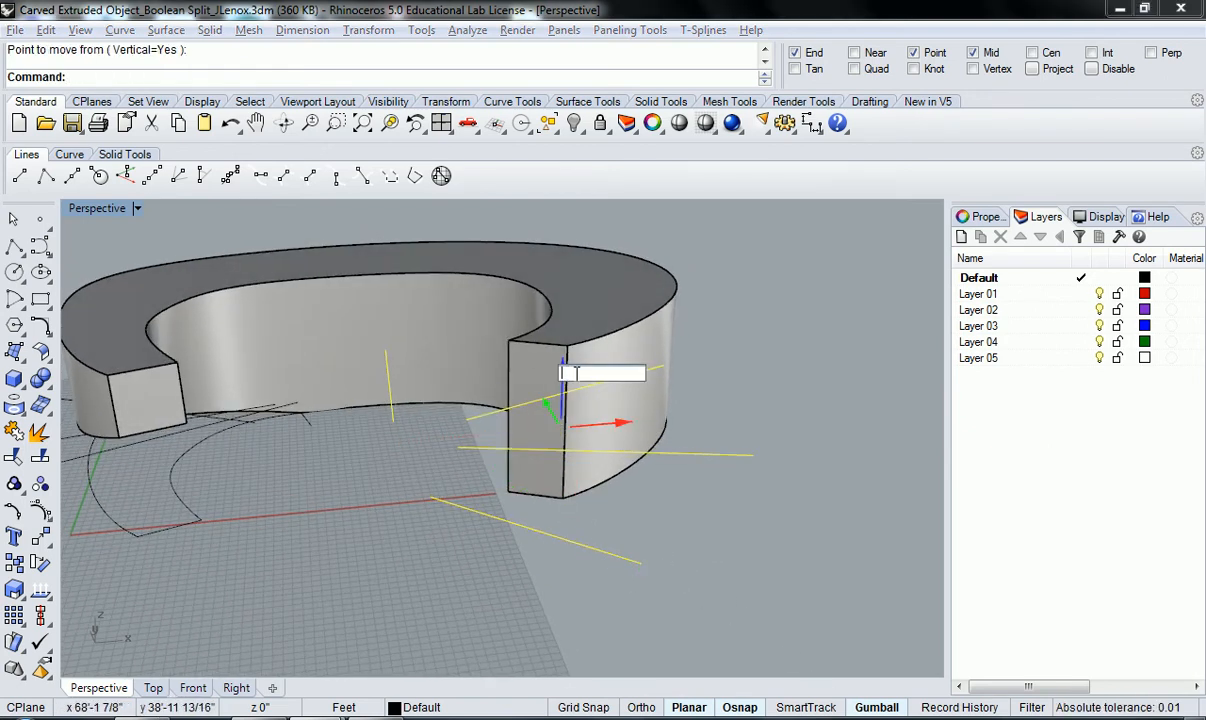
{"action": "type", "text": "2"}
{"action": "key", "text": "Return"}
{"action": "right_click_drag", "start_coordinate": [587, 371], "coordinate": [383, 362]}
{"action": "left_click", "coordinate": [270, 385], "text": "ctrl"}
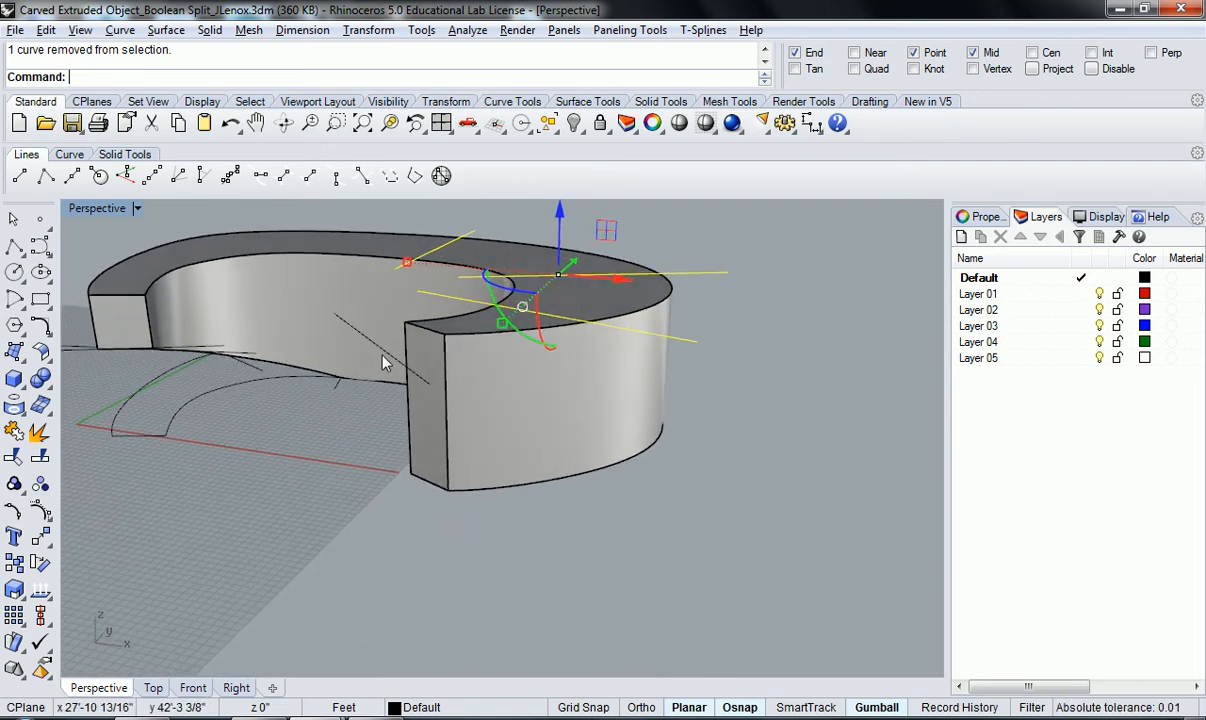
{"action": "key", "text": "ctrl+z"}
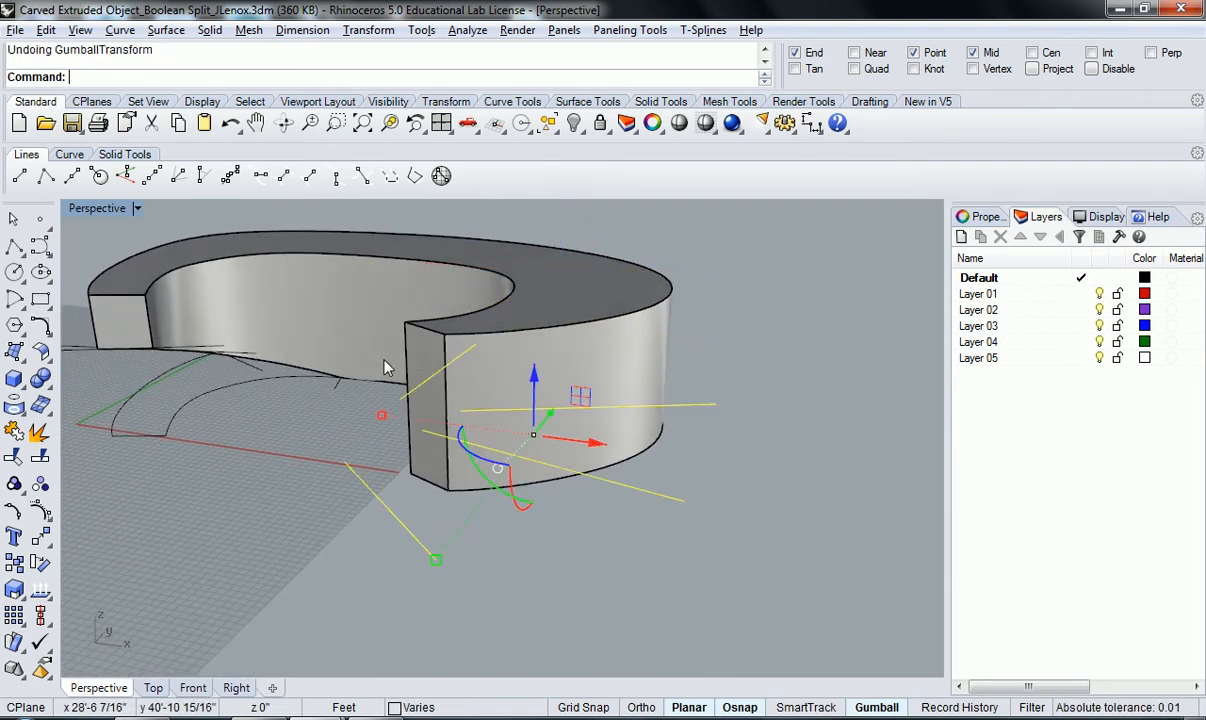
Raise the four selected section lines vertically by 20 ft and deselect the line crossing the top of the arch.
{"action": "left_click", "coordinate": [534, 380]}
{"action": "type", "text": "20"}
{"action": "key", "text": "Return"}
{"action": "right_click_drag", "start_coordinate": [318, 334], "coordinate": [392, 262]}
{"action": "left_click", "coordinate": [384, 244], "text": "ctrl"}
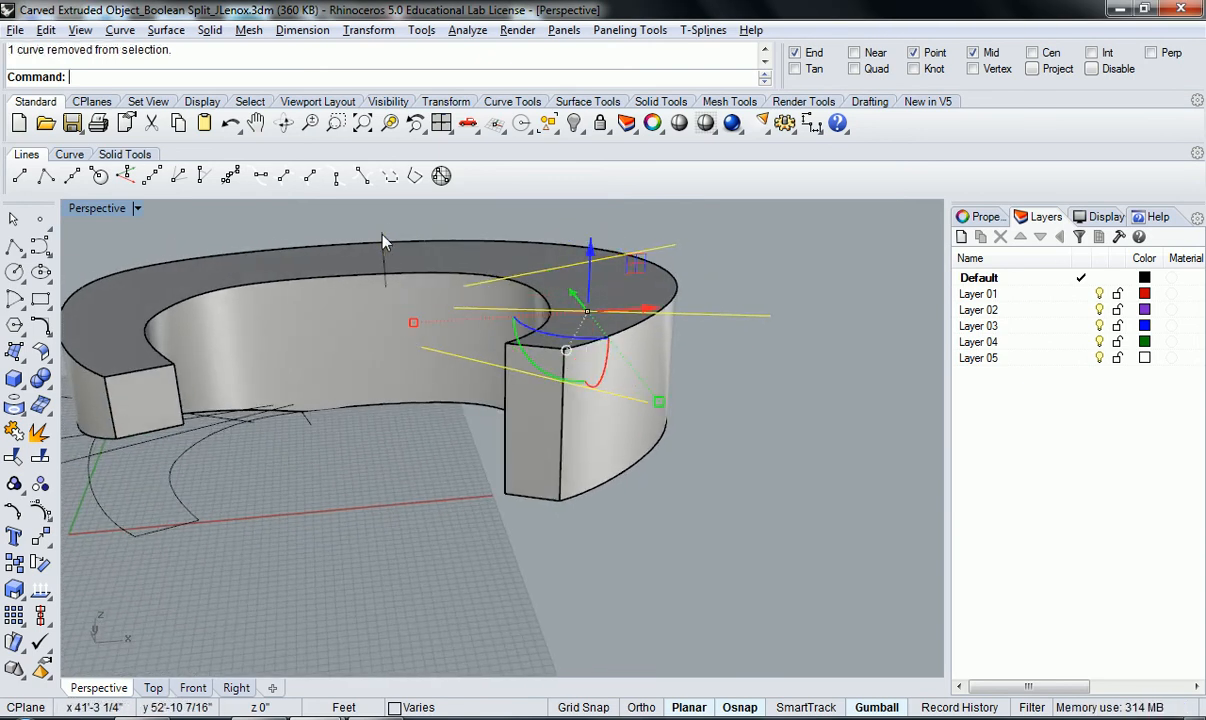
Lower the three selected section lines vertically by 5 ft, deselect the rearmost one, and lower the other two by another 5 ft.
{"action": "right_click_drag", "start_coordinate": [409, 318], "coordinate": [600, 250]}
{"action": "left_click", "coordinate": [623, 229]}
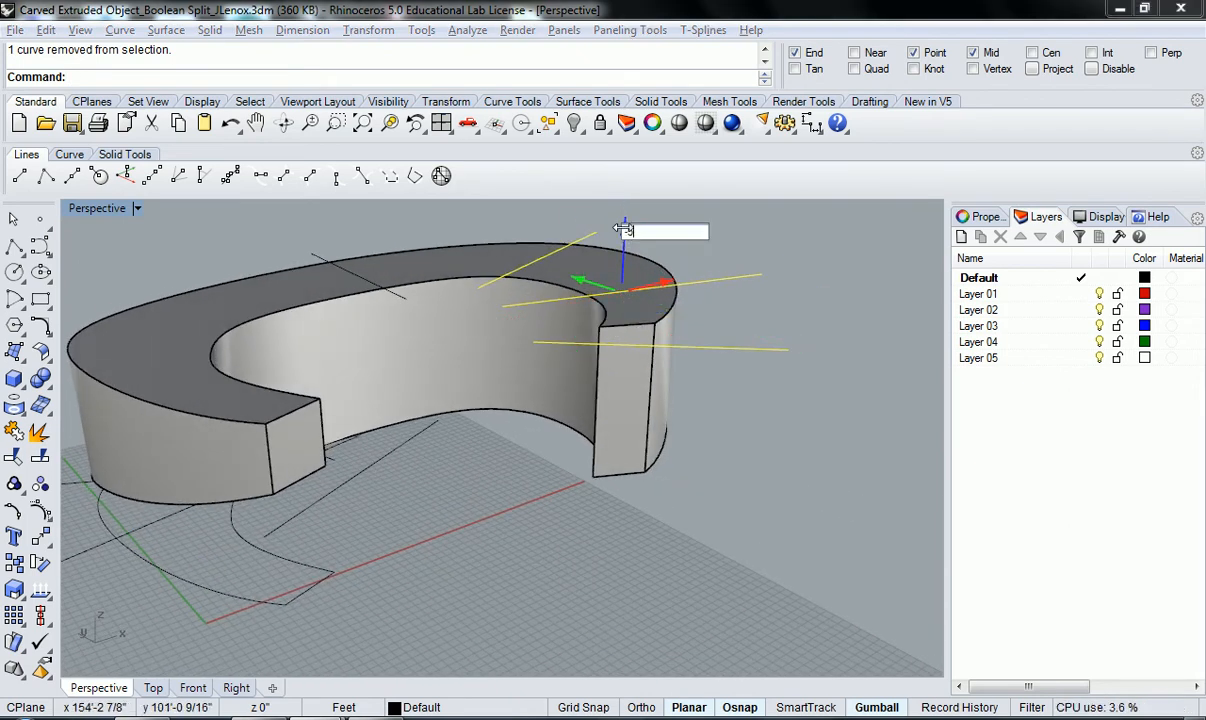
{"action": "key", "text": "Return"}
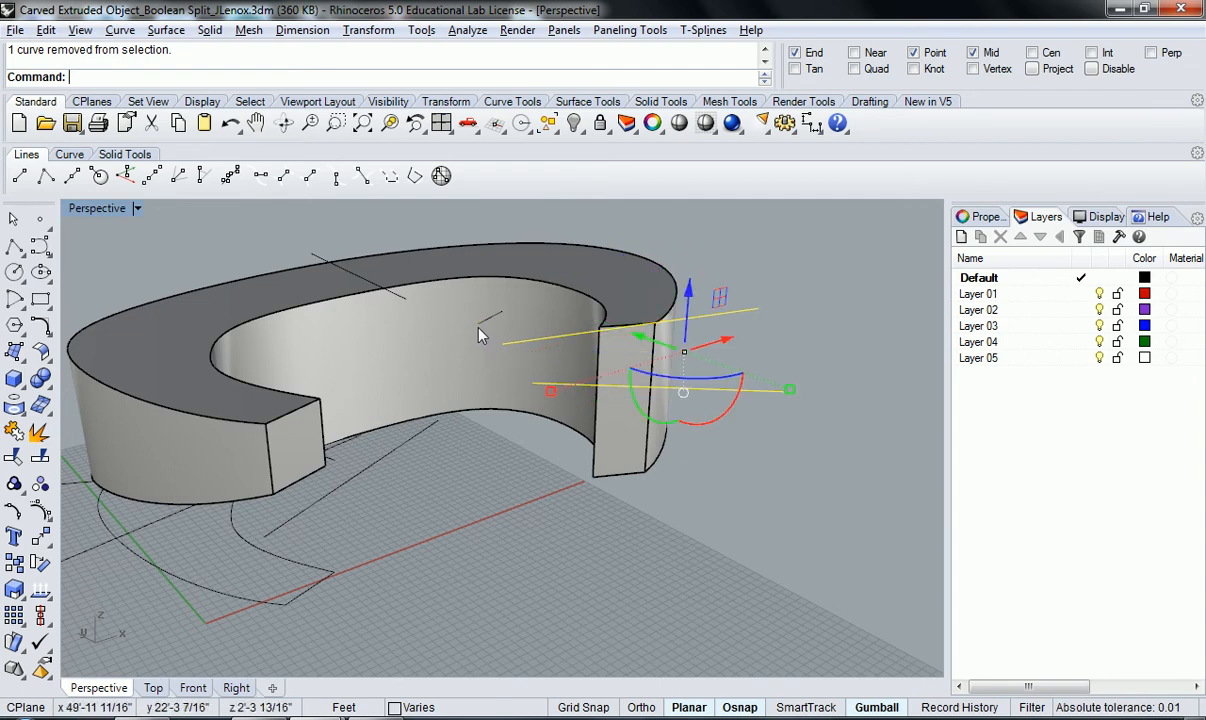
{"action": "right_click_drag", "start_coordinate": [580, 312], "coordinate": [630, 378]}
{"action": "left_click", "coordinate": [700, 343]}
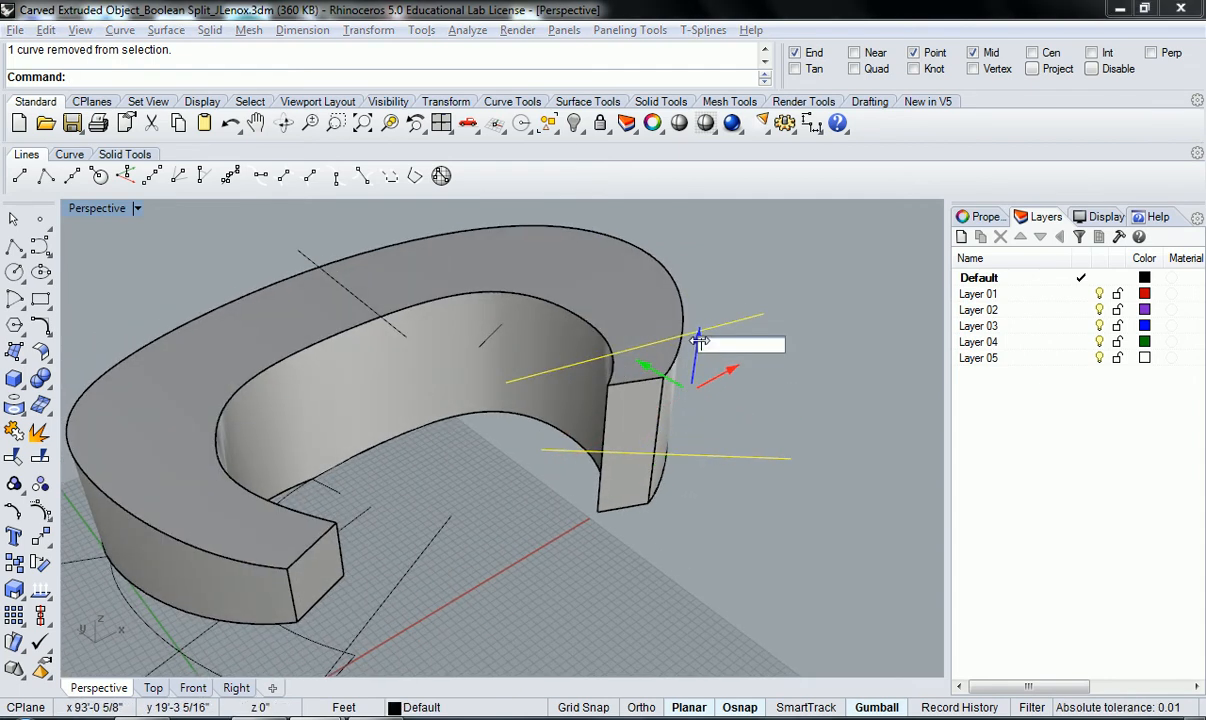
{"action": "type", "text": "-5"}
{"action": "key", "text": "Return"}
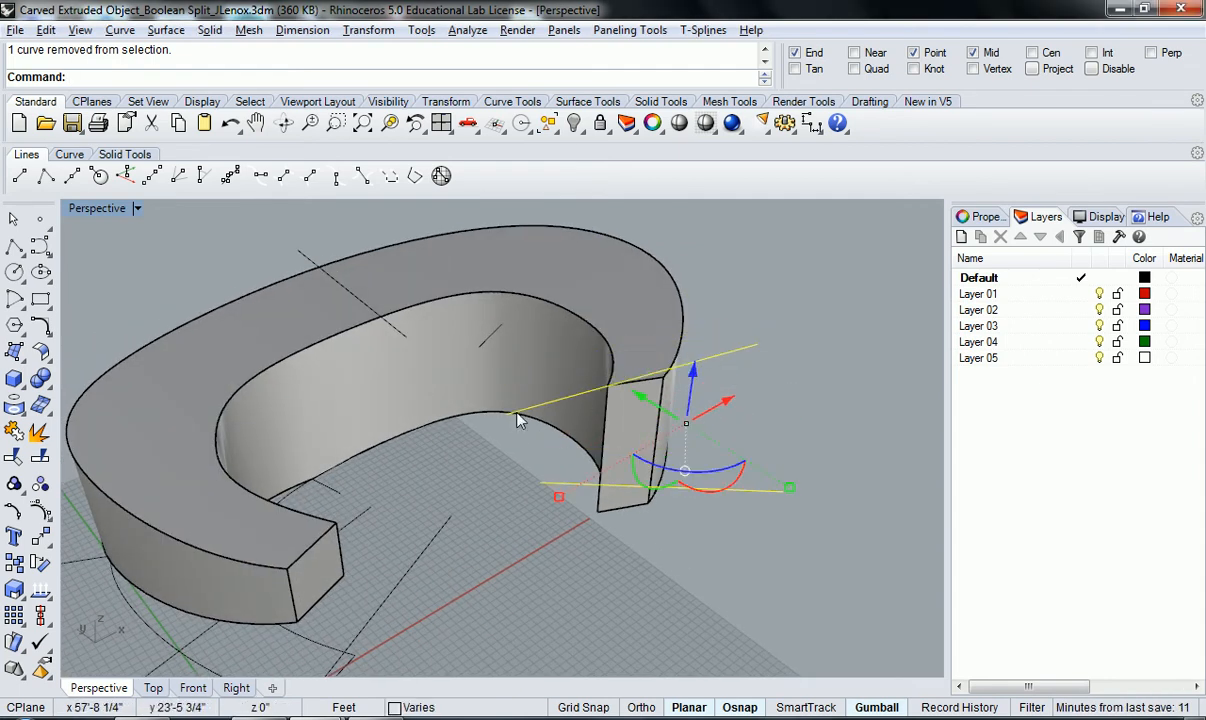
Lower only the section line in front of the right leg once more and clear the selection.
{"action": "right_click_drag", "start_coordinate": [573, 474], "coordinate": [610, 339]}
{"action": "left_click", "coordinate": [659, 366]}
{"action": "key", "text": "Escape"}
{"action": "right_click_drag", "start_coordinate": [640, 502], "coordinate": [540, 540]}
{"action": "right_click_drag", "start_coordinate": [92, 540], "coordinate": [455, 523]}
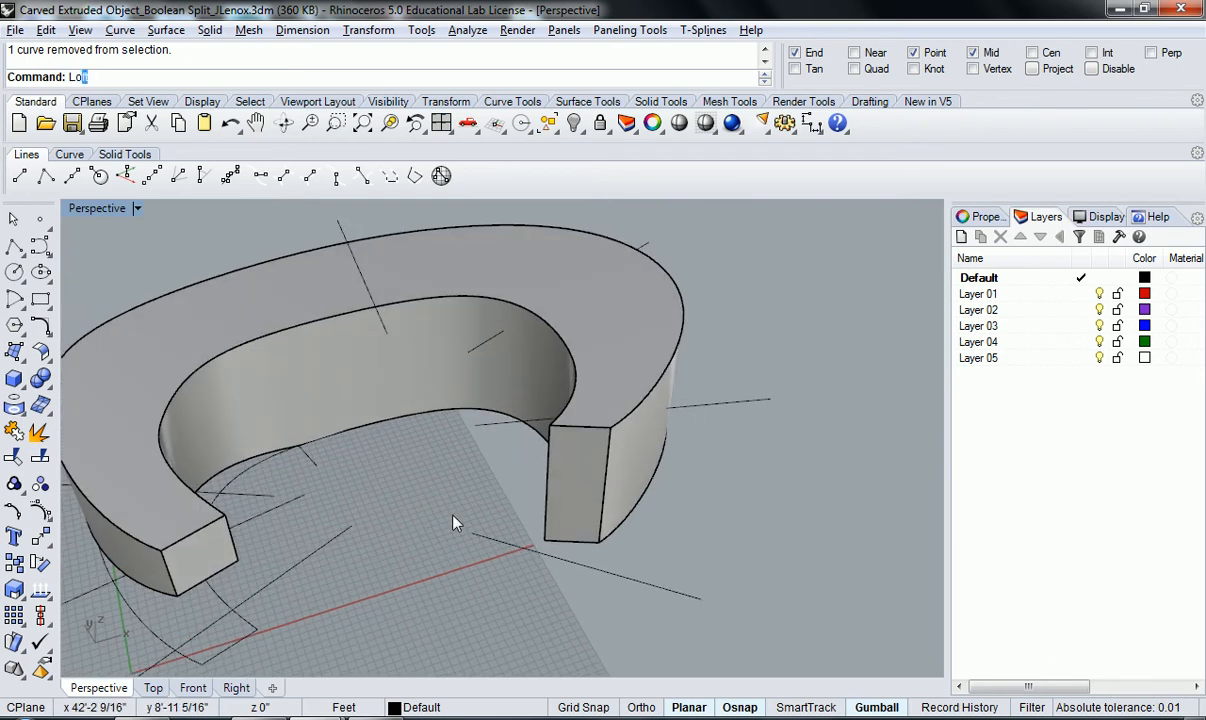
Loft a surface through the four stepped section lines, from the front of the right leg to the arch's top.
{"action": "type", "text": "oft"}
{"action": "key", "text": "Return"}
{"action": "left_click", "coordinate": [664, 597]}
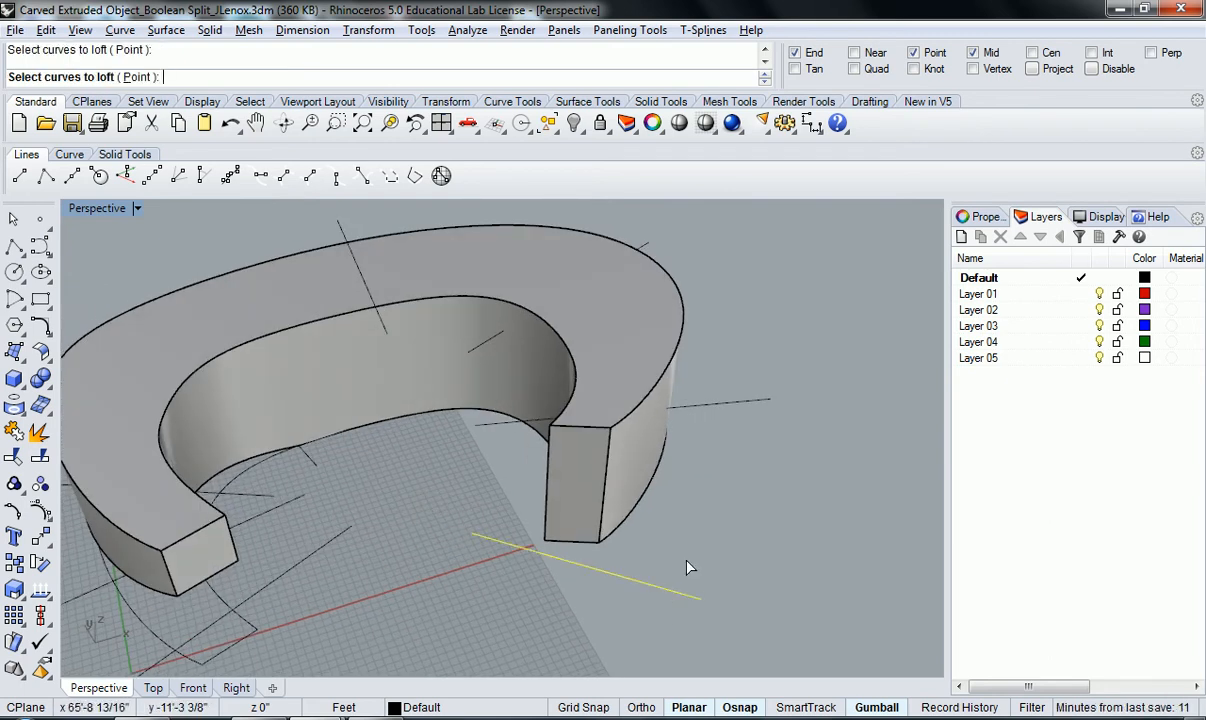
{"action": "left_click", "coordinate": [730, 405]}
{"action": "left_click", "coordinate": [646, 245]}
{"action": "left_click", "coordinate": [350, 230]}
{"action": "key", "text": "Return"}
{"action": "key", "text": "Return"}
Boolean Split the extruded arch using the lofted surface as the cutting object.
{"action": "right_click_drag", "start_coordinate": [475, 402], "coordinate": [420, 484]}
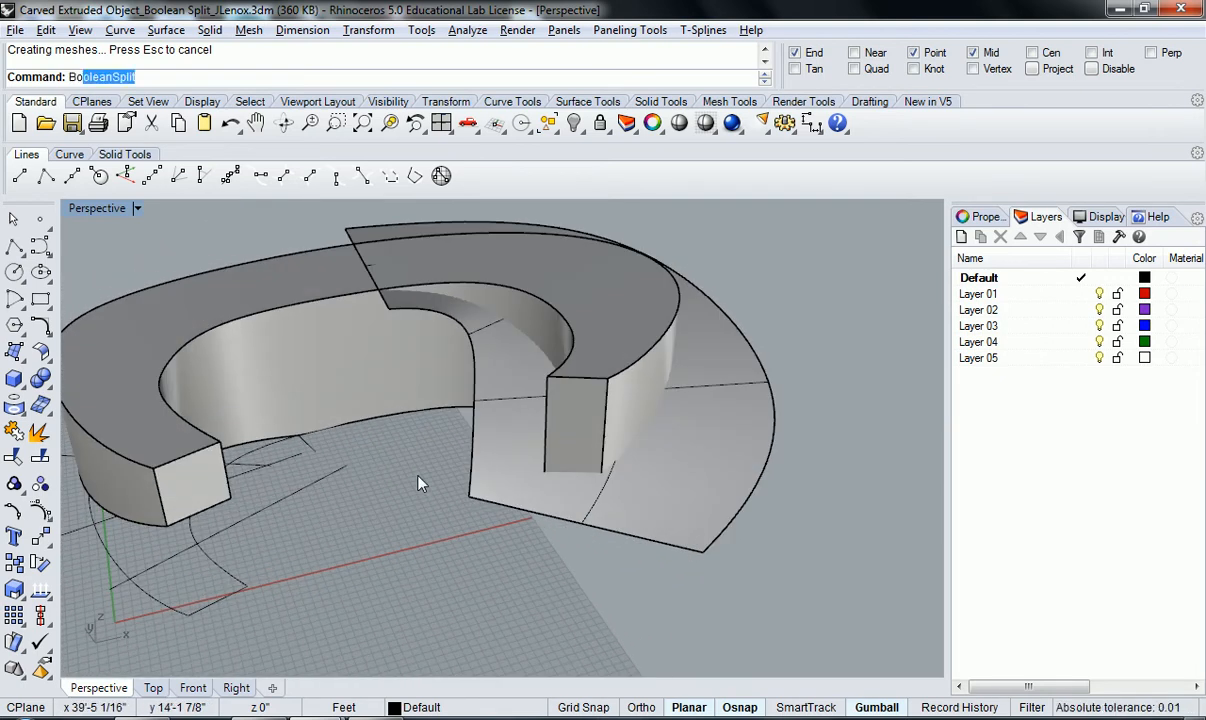
{"action": "left_click", "coordinate": [136, 157]}
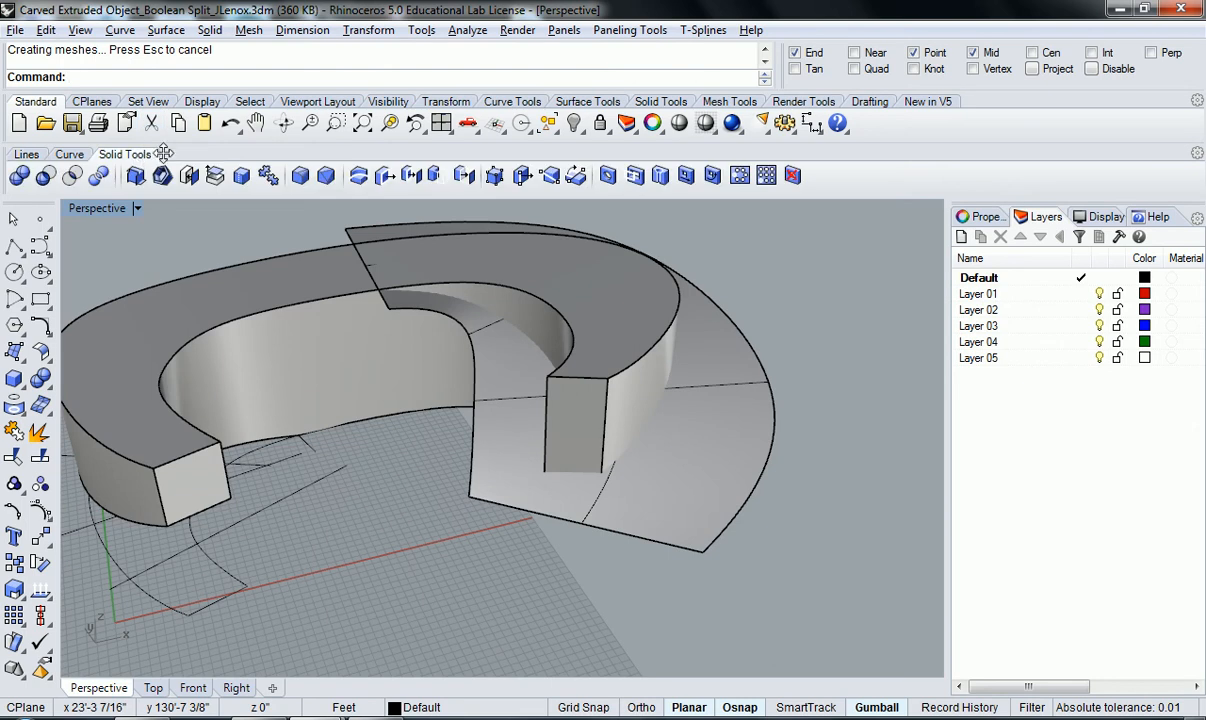
{"action": "left_click", "coordinate": [99, 177]}
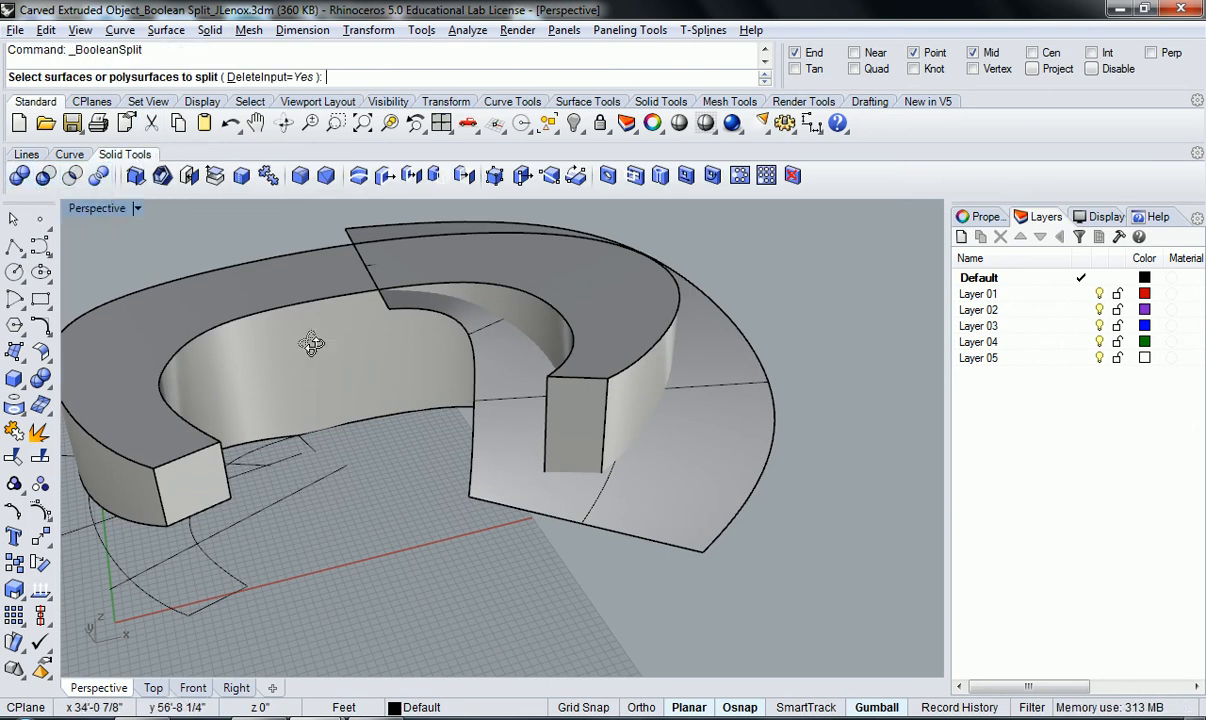
{"action": "right_click_drag", "start_coordinate": [290, 323], "coordinate": [530, 335]}
{"action": "left_click", "coordinate": [352, 362]}
{"action": "key", "text": "Return"}
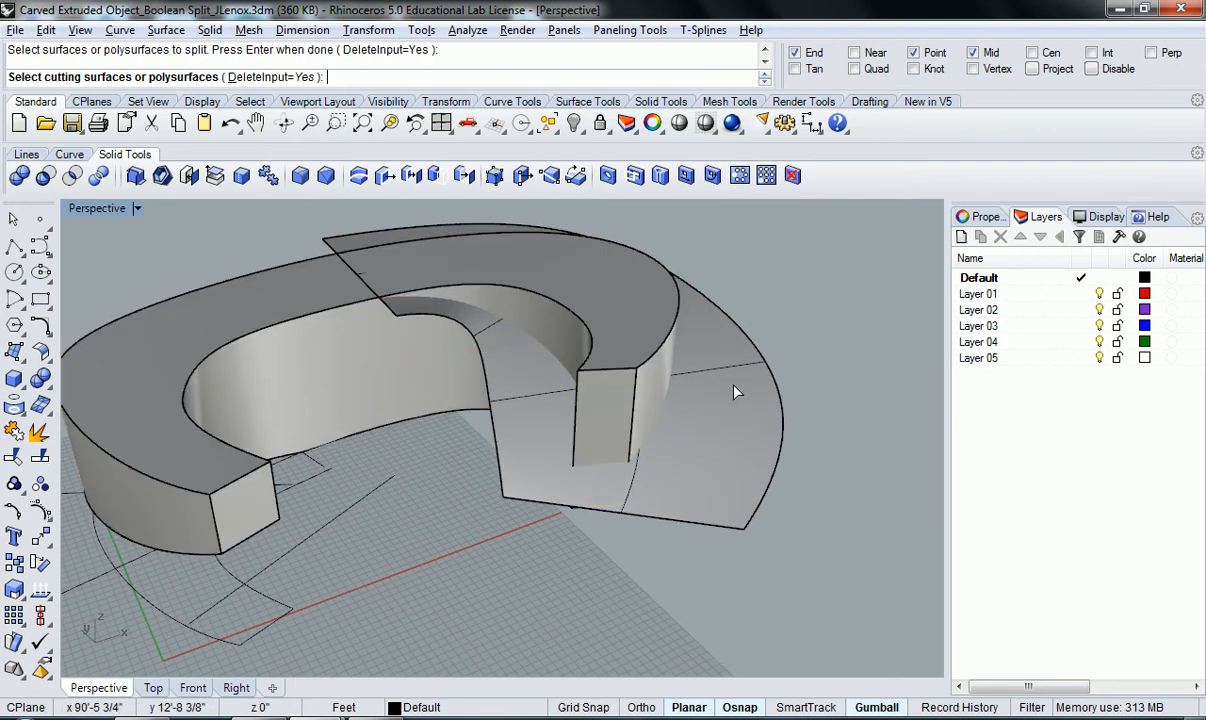
{"action": "left_click", "coordinate": [740, 397]}
{"action": "key", "text": "Return"}
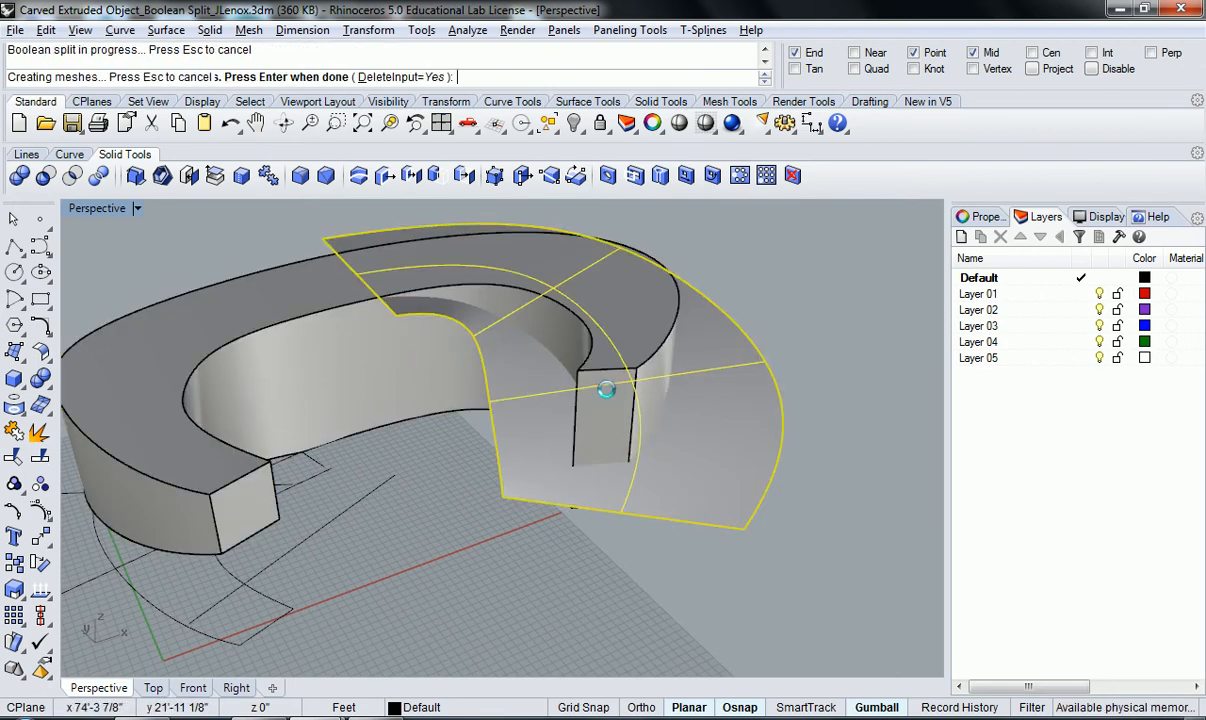
Hide the split-off upper piece of the right half and the lofted cutting surface.
{"action": "right_click_drag", "start_coordinate": [495, 425], "coordinate": [584, 347]}
{"action": "left_click", "coordinate": [630, 297]}
{"action": "right_click_drag", "start_coordinate": [630, 297], "coordinate": [665, 345]}
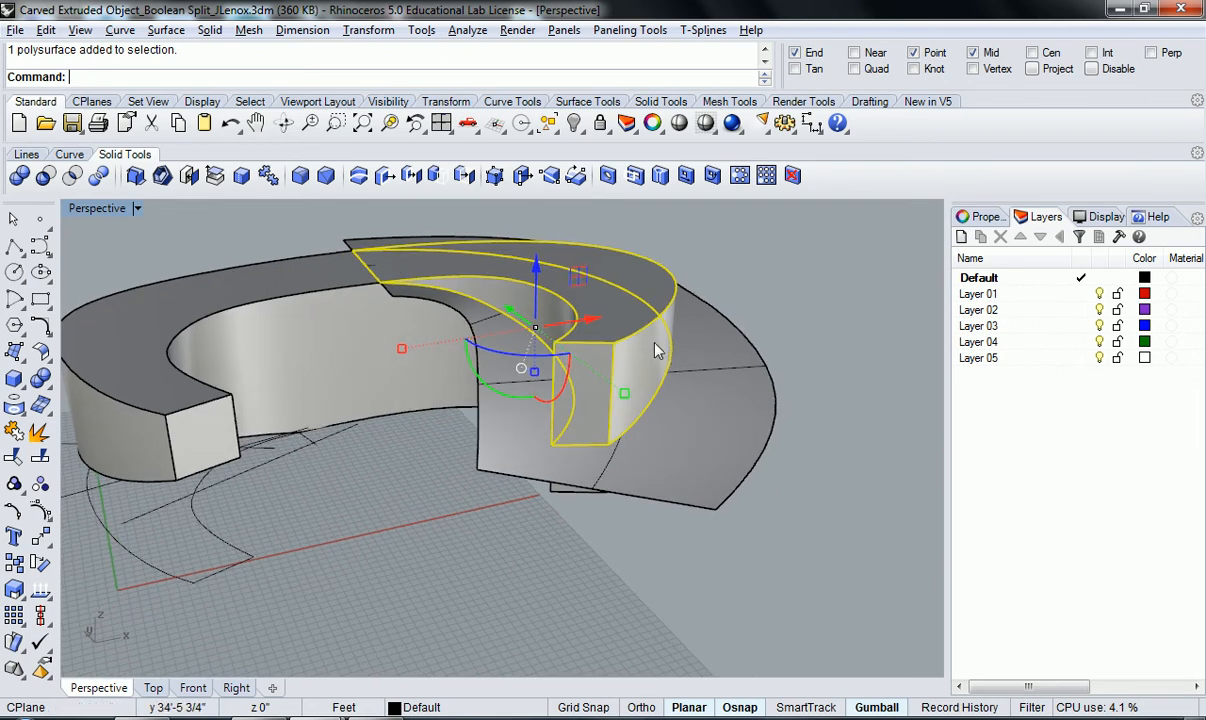
{"action": "key", "text": "ctrl+h"}
{"action": "left_click", "coordinate": [718, 380]}
{"action": "left_click", "coordinate": [722, 421]}
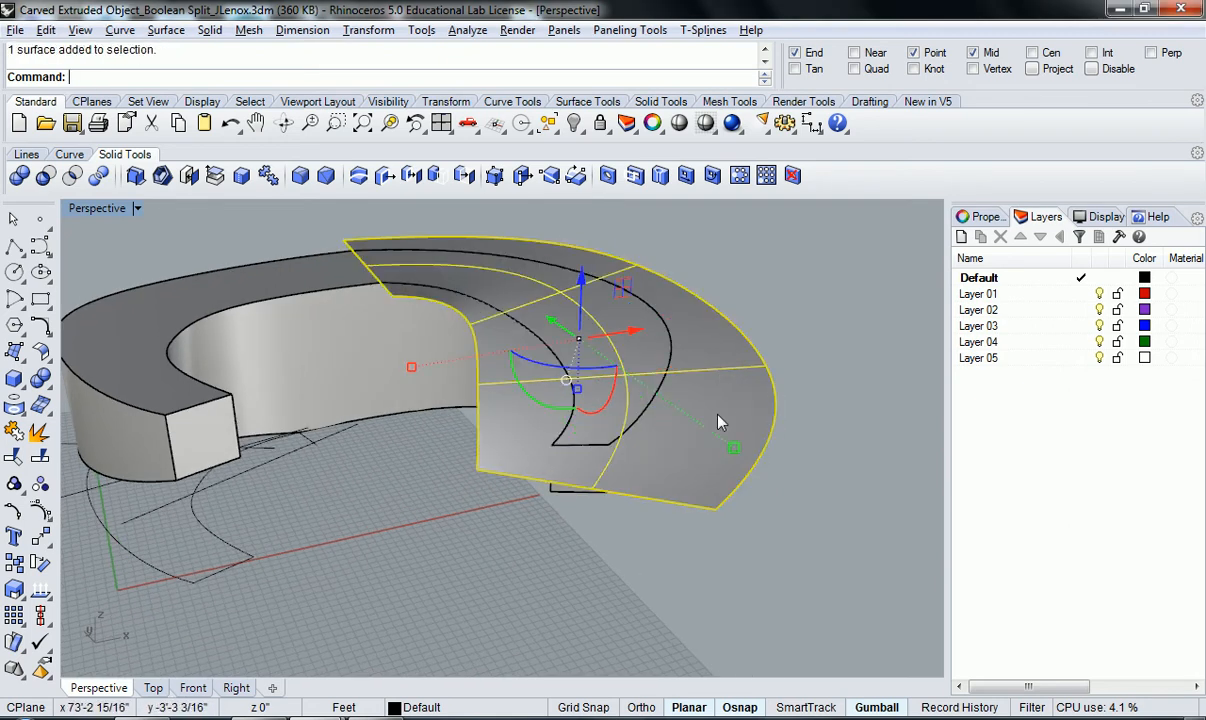
{"action": "key", "text": "ctrl+h"}
Examine the carved arch from several angles in the Perspective view and in the four-view layout, including the Front view.
{"action": "right_click_drag", "start_coordinate": [692, 426], "coordinate": [614, 444]}
{"action": "right_click_drag", "start_coordinate": [173, 330], "coordinate": [552, 404]}
{"action": "left_click", "coordinate": [441, 443]}
{"action": "right_click_drag", "start_coordinate": [441, 443], "coordinate": [472, 458]}
{"action": "left_click", "coordinate": [475, 523]}
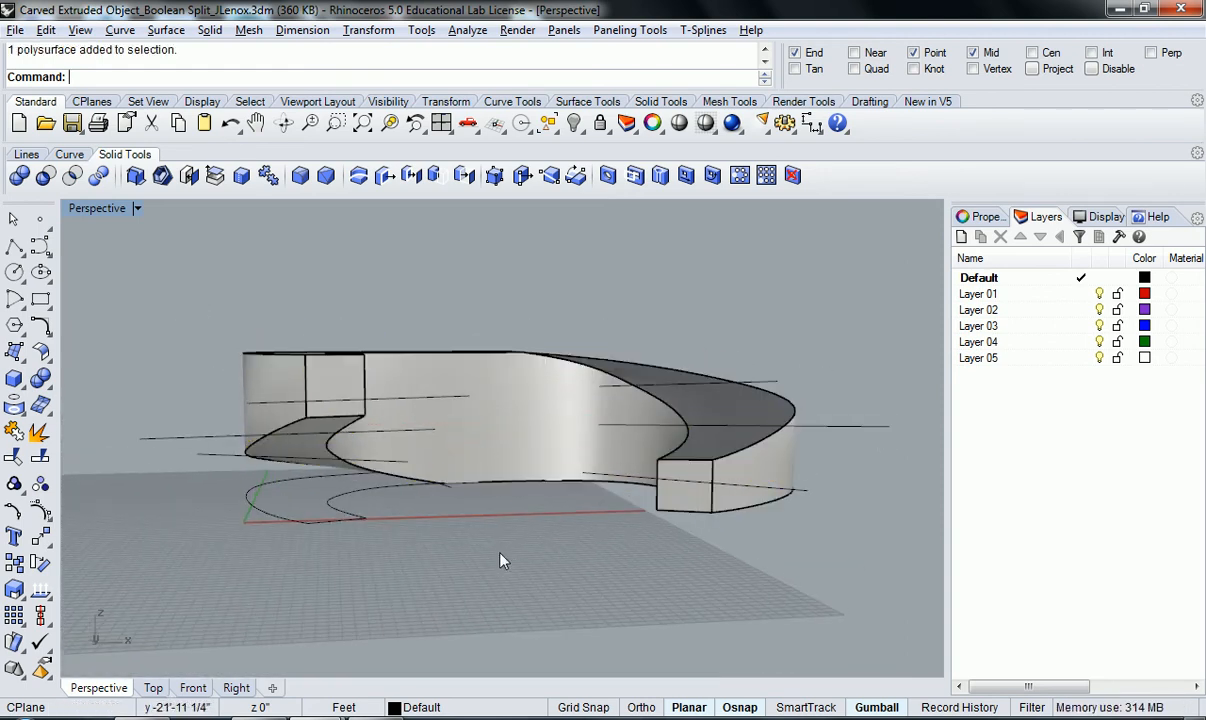
{"action": "right_click_drag", "start_coordinate": [475, 523], "coordinate": [445, 528]}
{"action": "double_click", "coordinate": [84, 210]}
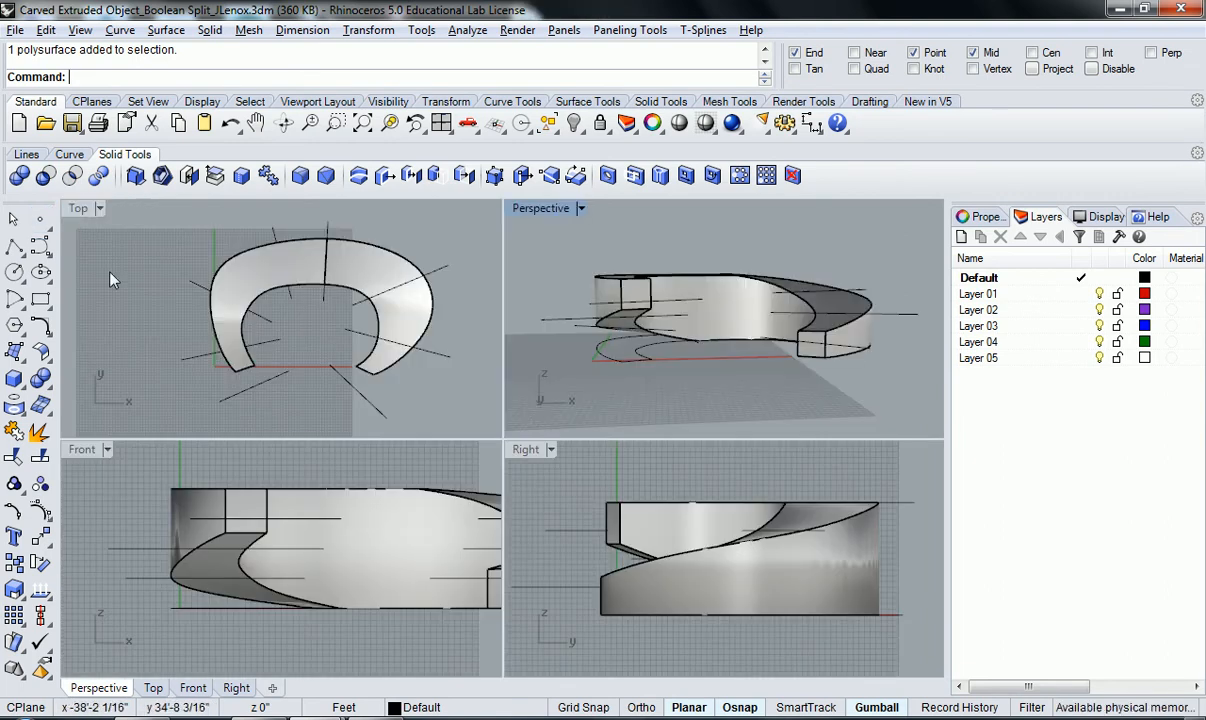
{"action": "scroll", "coordinate": [275, 550], "scroll_direction": "up", "scroll_amount": 3}
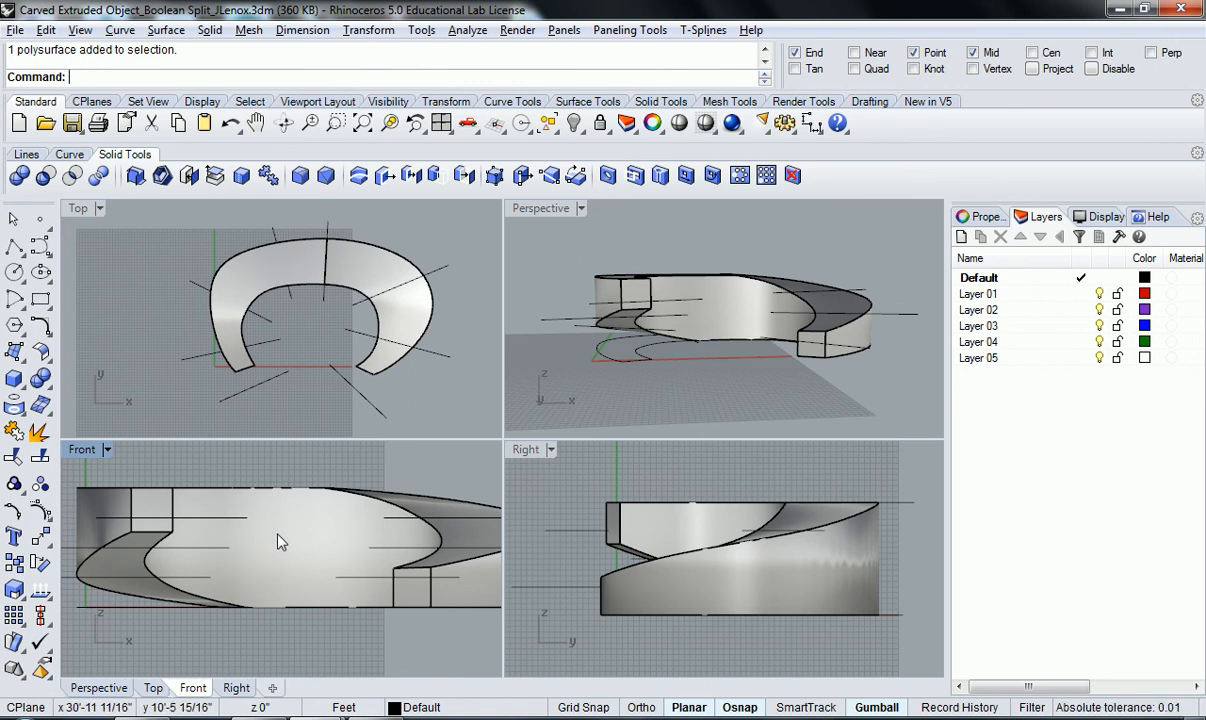
{"action": "scroll", "coordinate": [293, 538], "scroll_direction": "down", "scroll_amount": 2}
{"action": "scroll", "coordinate": [654, 552], "scroll_direction": "down", "scroll_amount": 2}
{"action": "mouse_move", "coordinate": [358, 541]}
{"action": "right_mouse_down"}
{"action": "mouse_move", "coordinate": [363, 567]}
{"action": "mouse_move", "coordinate": [352, 561]}
{"action": "right_mouse_up"}
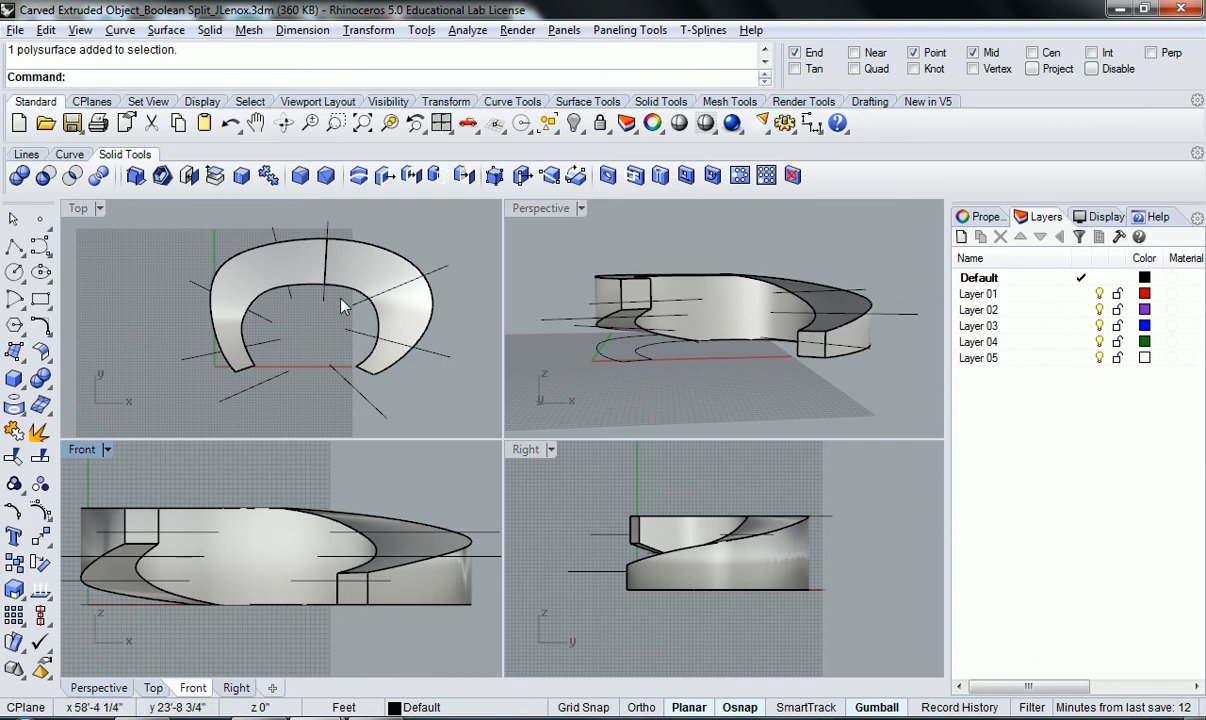
{"action": "double_click", "coordinate": [540, 208]}
{"action": "right_click_drag", "start_coordinate": [250, 347], "coordinate": [334, 385]}
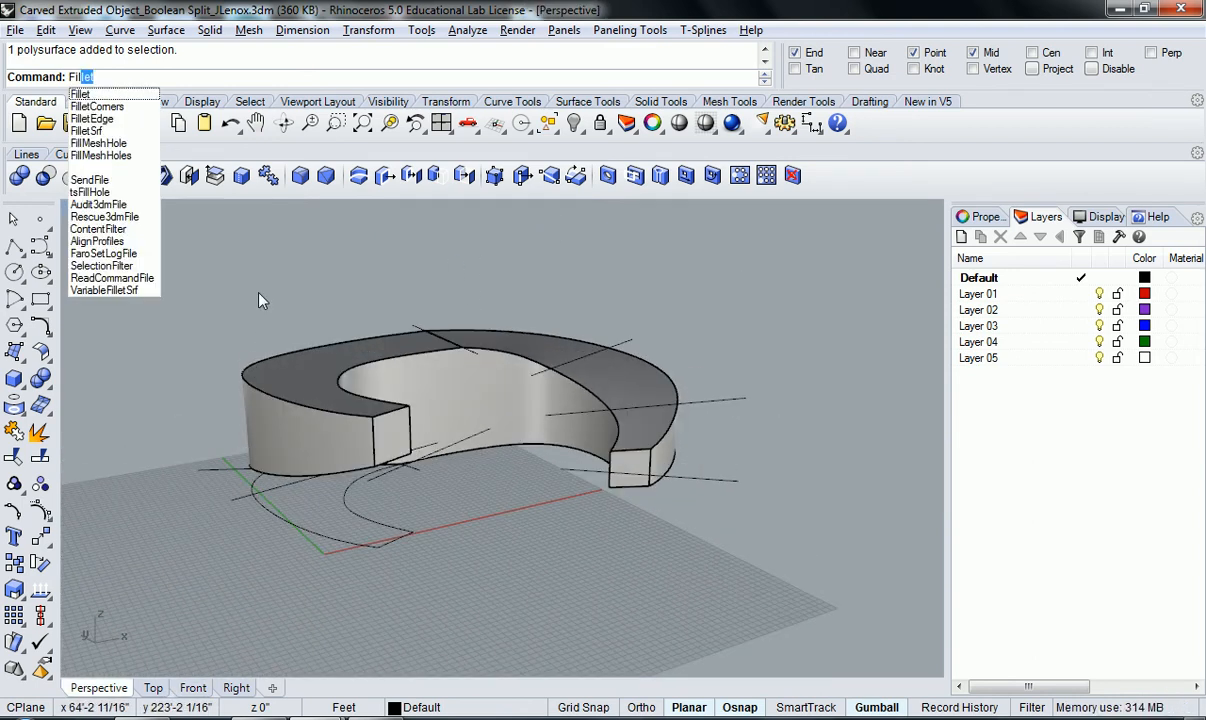
{"action": "type", "text": "te"}
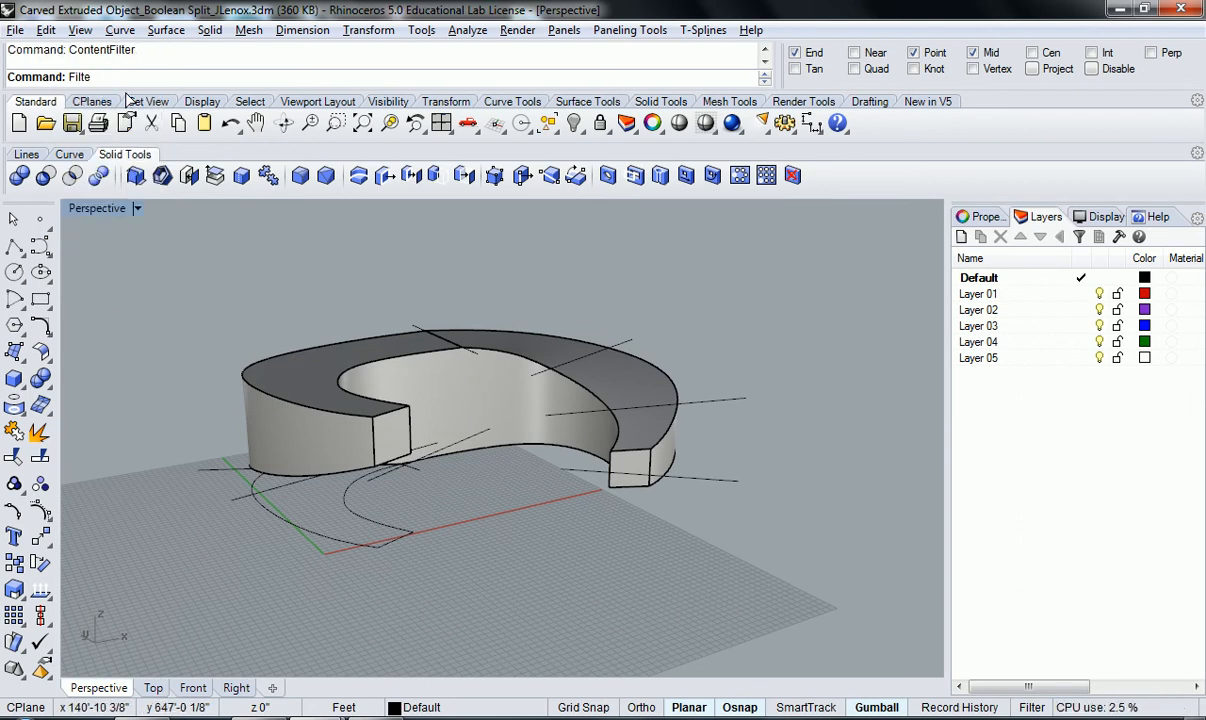
{"action": "left_click", "coordinate": [121, 94]}
{"action": "key", "text": "Escape"}
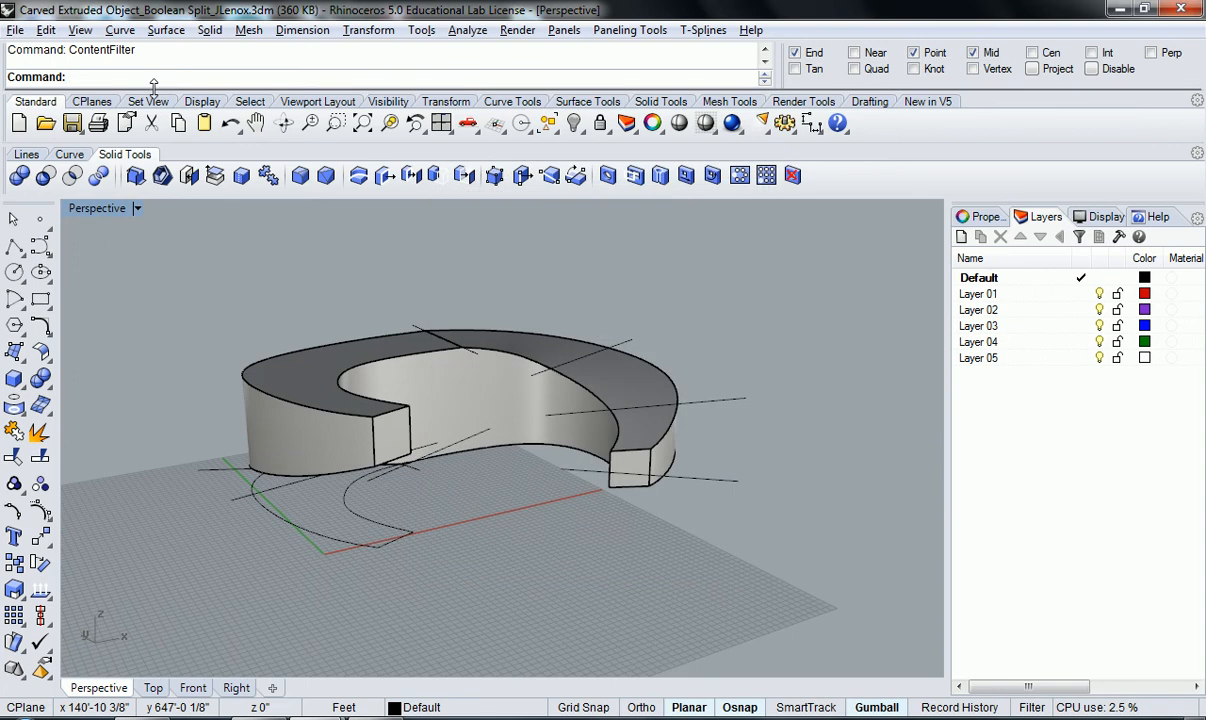
Open the Selection Filter with the SelectionFilter command and place it over the empty area above the arch.
{"action": "type", "text": "Filter"}
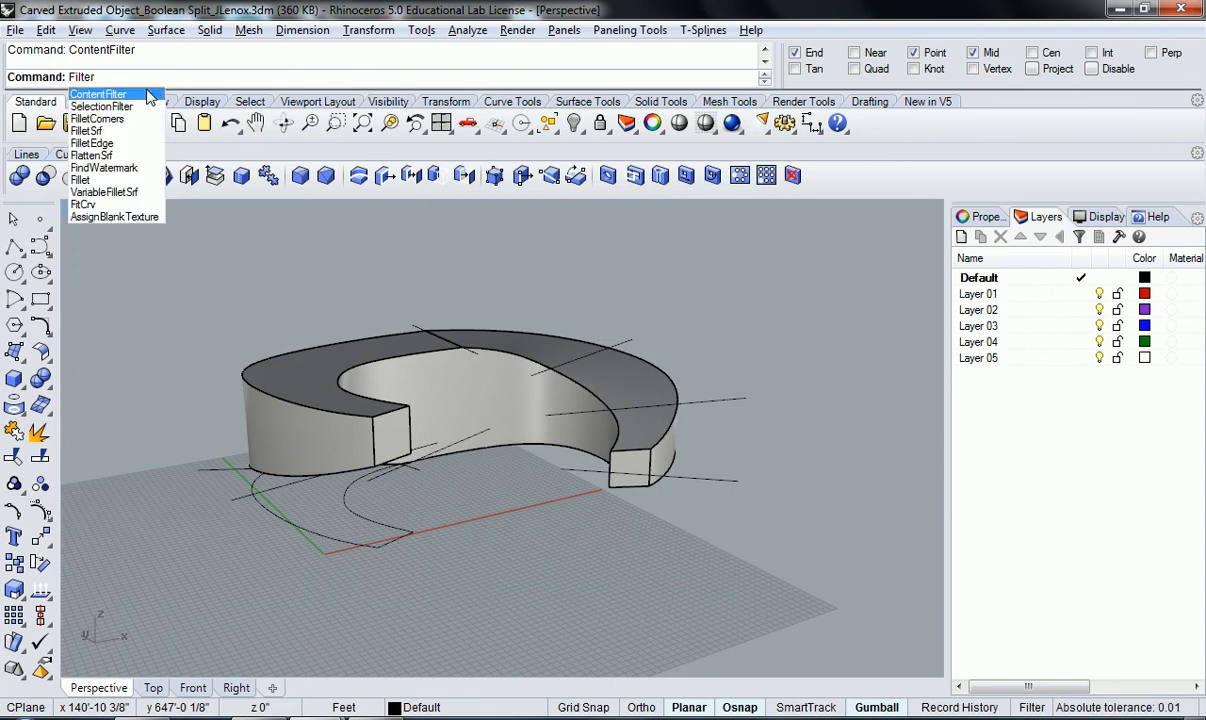
{"action": "left_click", "coordinate": [138, 106]}
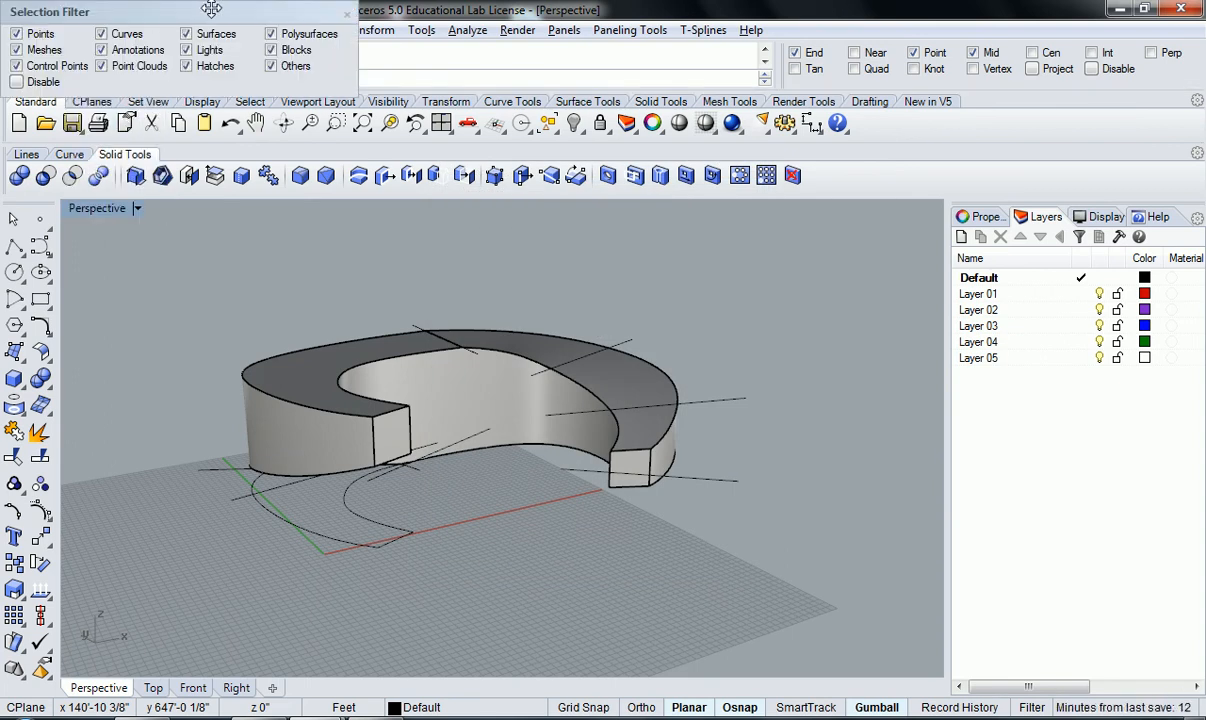
{"action": "left_click_drag", "start_coordinate": [199, 9], "coordinate": [663, 204]}
{"action": "left_click_drag", "start_coordinate": [813, 235], "coordinate": [779, 228]}
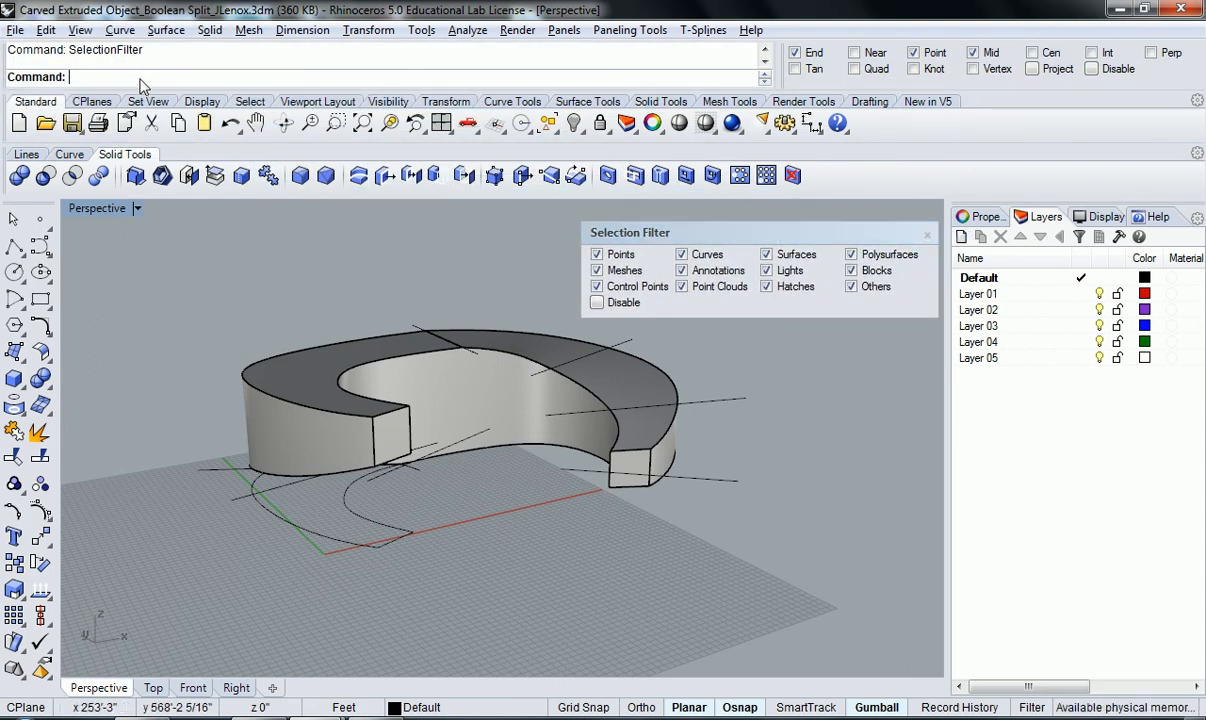
Hide the Selection Filter by running SelectionFilter again, and reopen it over the Perspective view.
{"action": "type", "text": "ilter"}
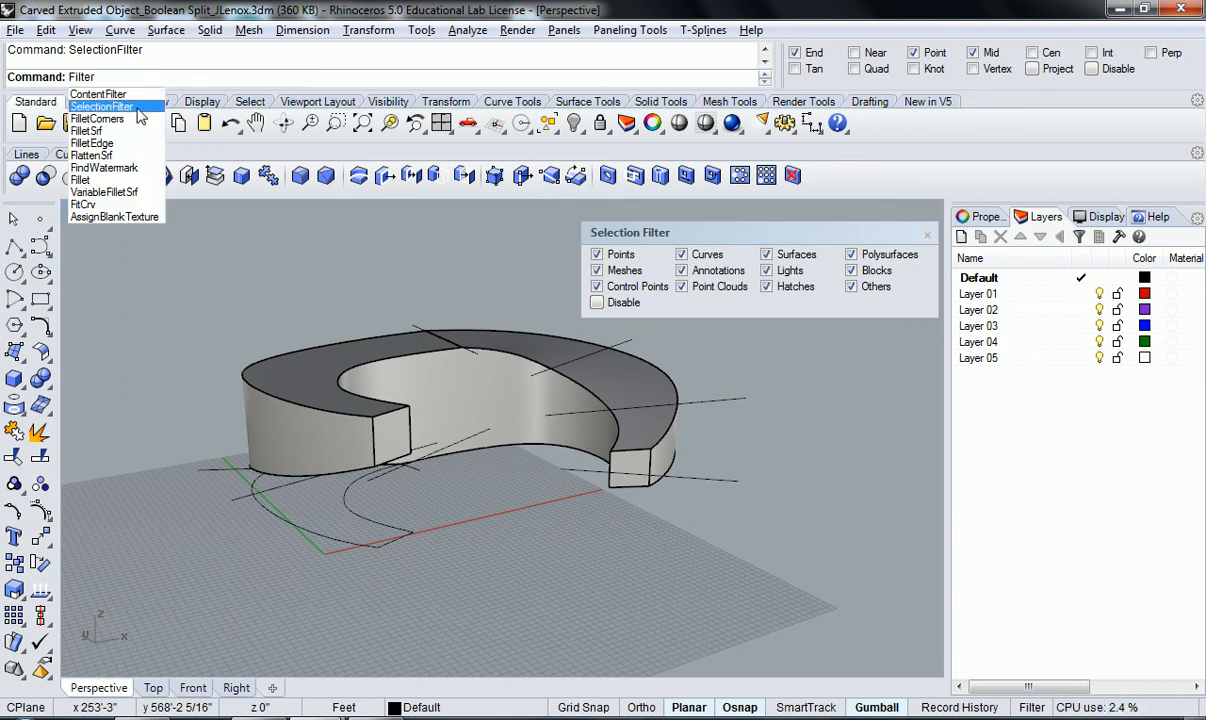
{"action": "left_click", "coordinate": [139, 109]}
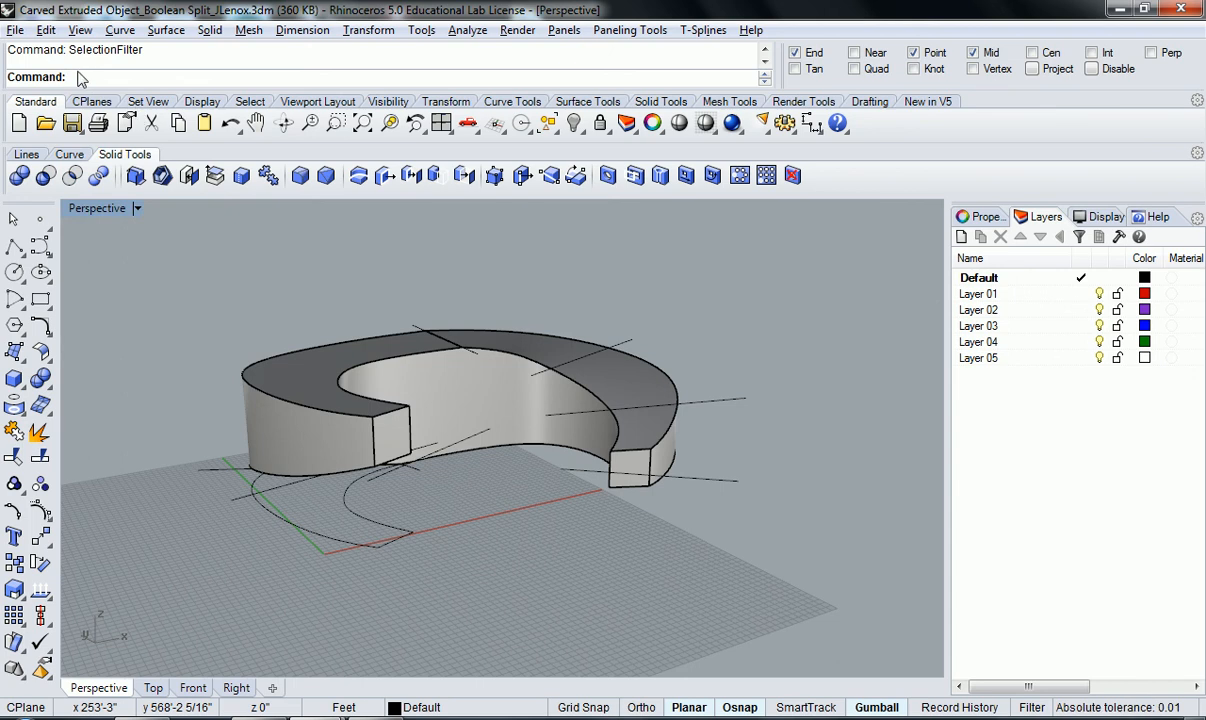
{"action": "key", "text": "Return"}
{"action": "mouse_move", "coordinate": [716, 231]}
{"action": "left_mouse_down"}
{"action": "mouse_move", "coordinate": [695, 228]}
{"action": "mouse_move", "coordinate": [707, 211]}
{"action": "left_mouse_up"}
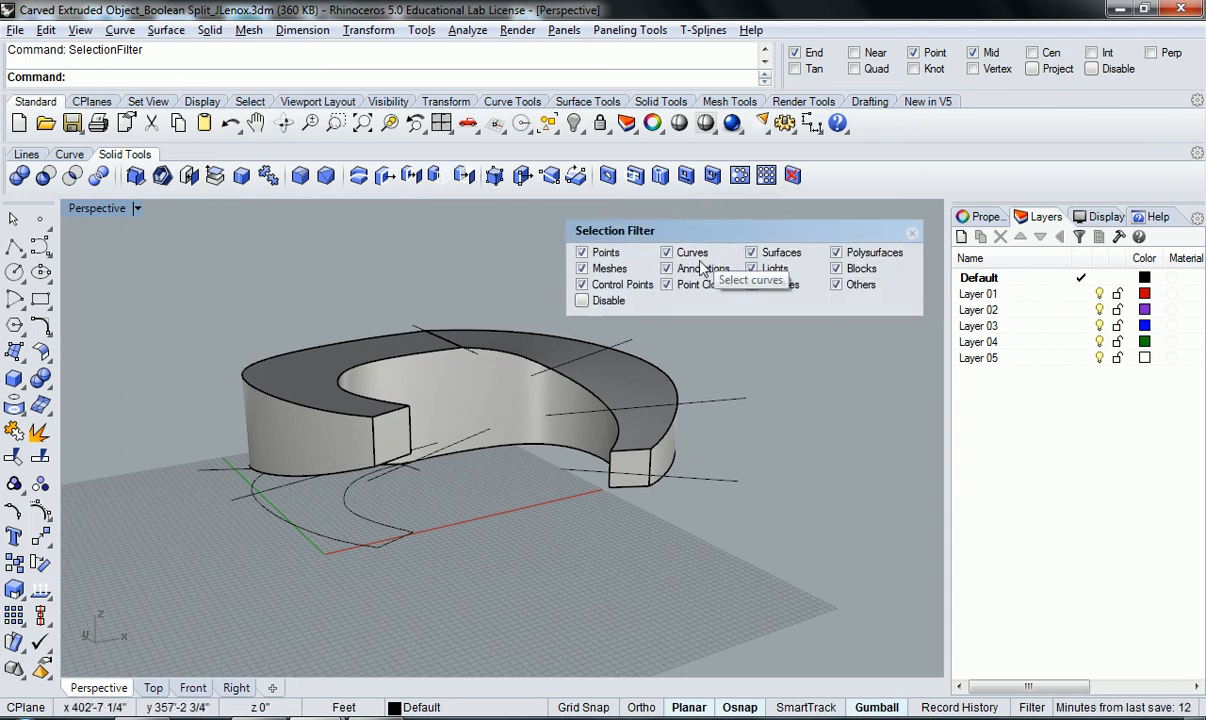
Restrict the Selection Filter to Curves by disabling all other object types.
{"action": "left_click", "coordinate": [583, 268]}
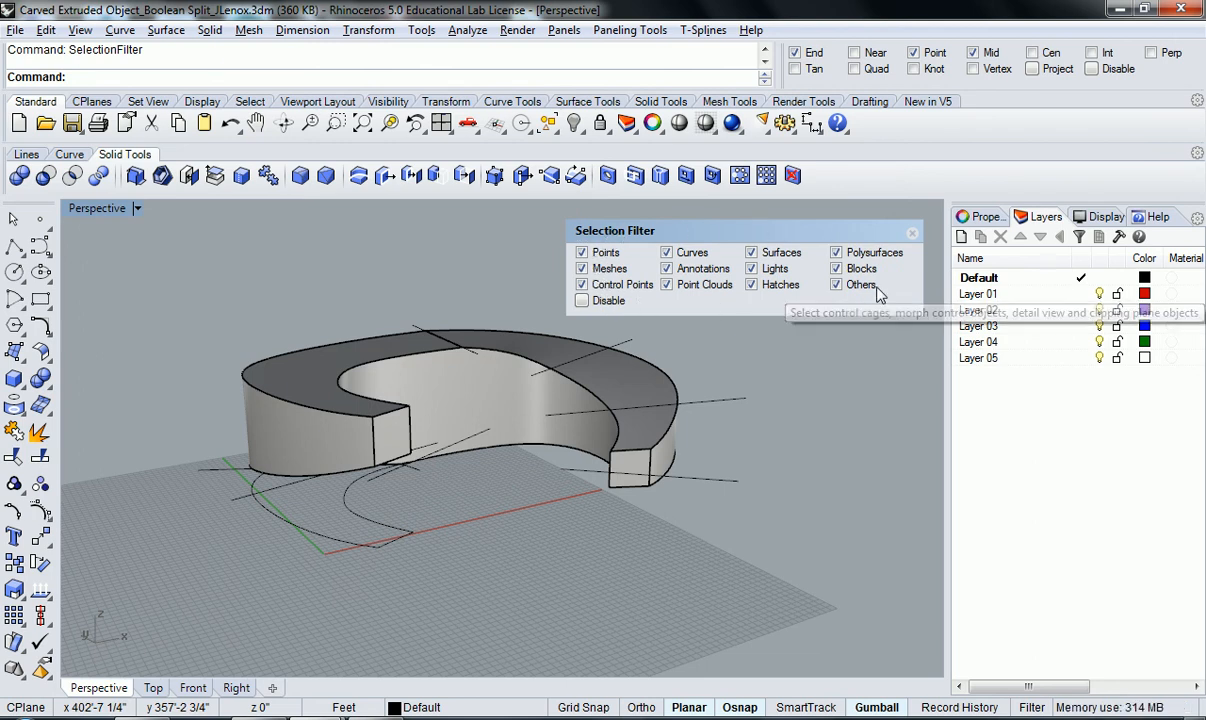
{"action": "right_click_drag", "start_coordinate": [807, 342], "coordinate": [615, 308]}
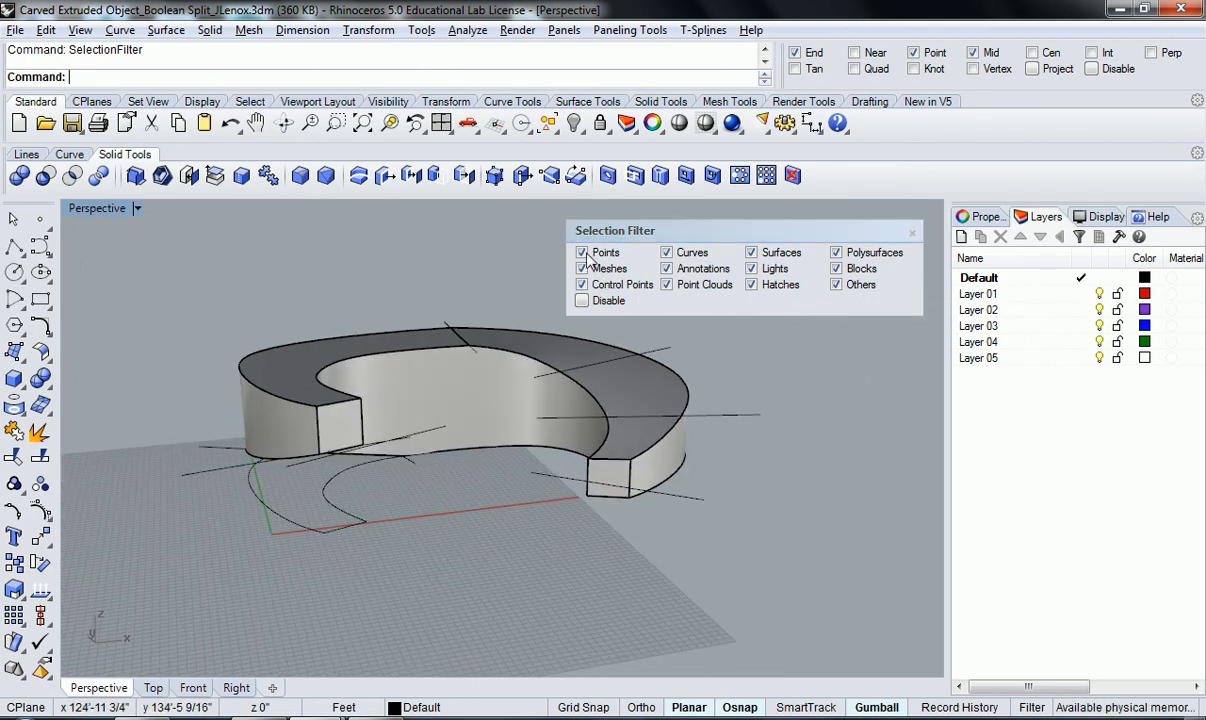
{"action": "left_click", "coordinate": [582, 253]}
{"action": "left_click", "coordinate": [582, 269]}
{"action": "left_click", "coordinate": [582, 285]}
{"action": "left_click", "coordinate": [666, 269]}
{"action": "left_click", "coordinate": [666, 285]}
{"action": "left_click", "coordinate": [751, 253]}
{"action": "left_click", "coordinate": [751, 269]}
{"action": "left_click", "coordinate": [751, 285]}
{"action": "left_click", "coordinate": [836, 253]}
{"action": "left_click", "coordinate": [836, 269]}
{"action": "left_click", "coordinate": [836, 285]}
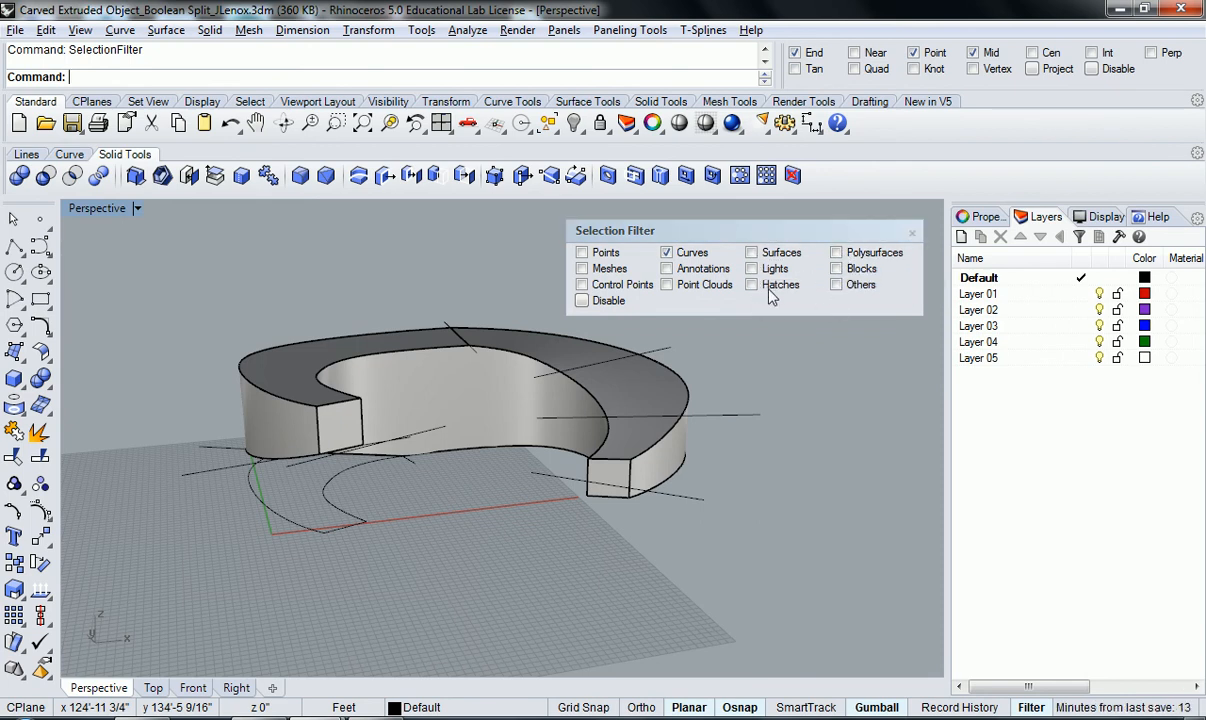
Test the Curves filter by selecting the line at the right leg and window-selecting the whole model, clearing each selection.
{"action": "right_click_drag", "start_coordinate": [776, 463], "coordinate": [660, 448]}
{"action": "left_click", "coordinate": [620, 512]}
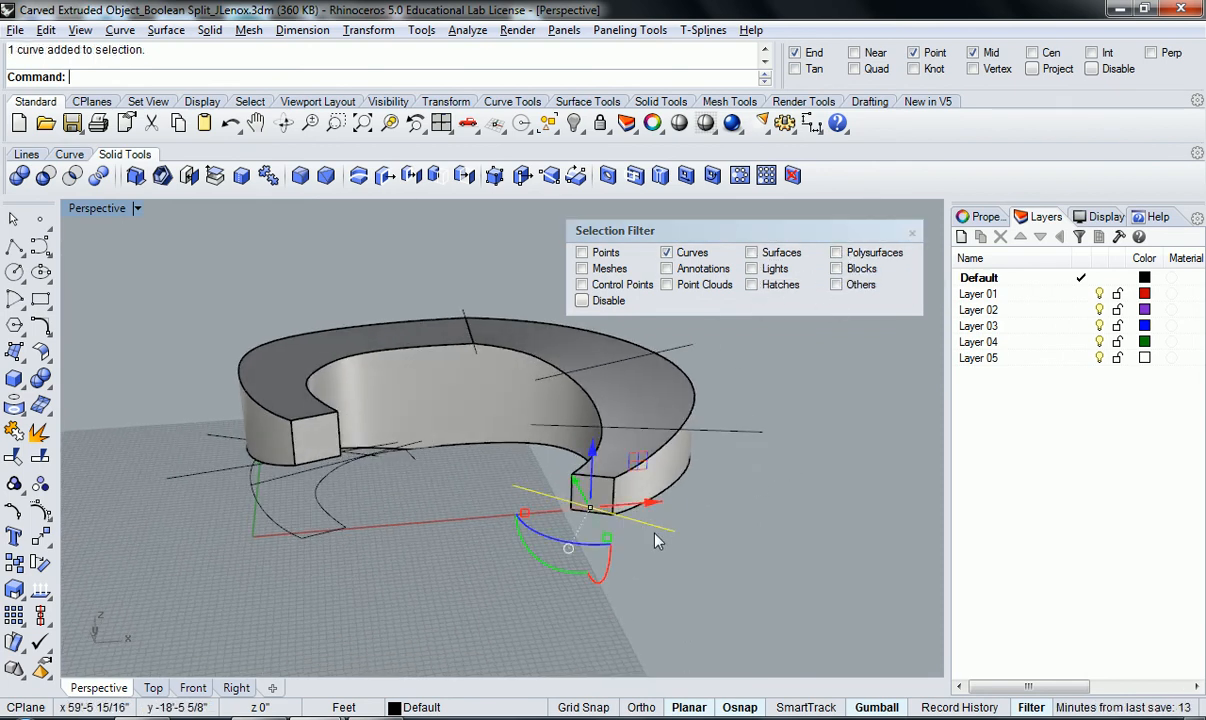
{"action": "key", "text": "Escape"}
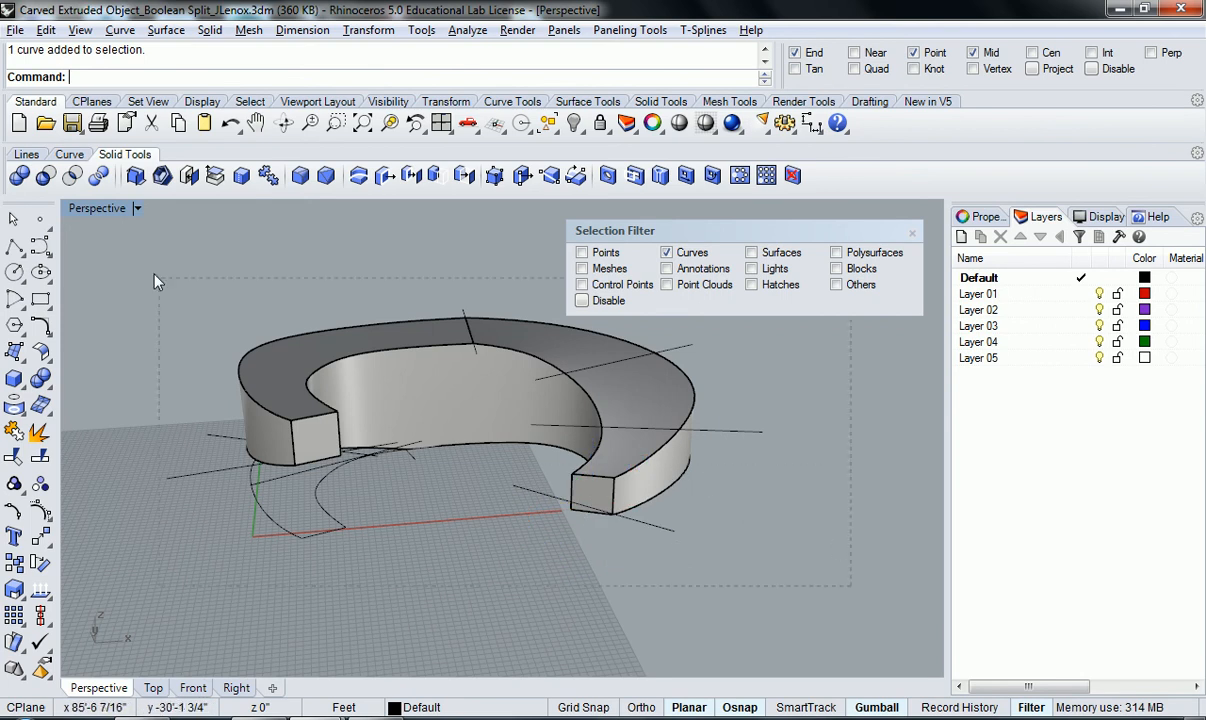
{"action": "left_click_drag", "start_coordinate": [170, 296], "coordinate": [168, 294]}
{"action": "right_click_drag", "start_coordinate": [685, 426], "coordinate": [655, 490]}
Switch the Selection Filter from Curves to Polysurfaces, test it by selecting the carved arch alone, and clear the selection.
{"action": "left_click", "coordinate": [667, 253]}
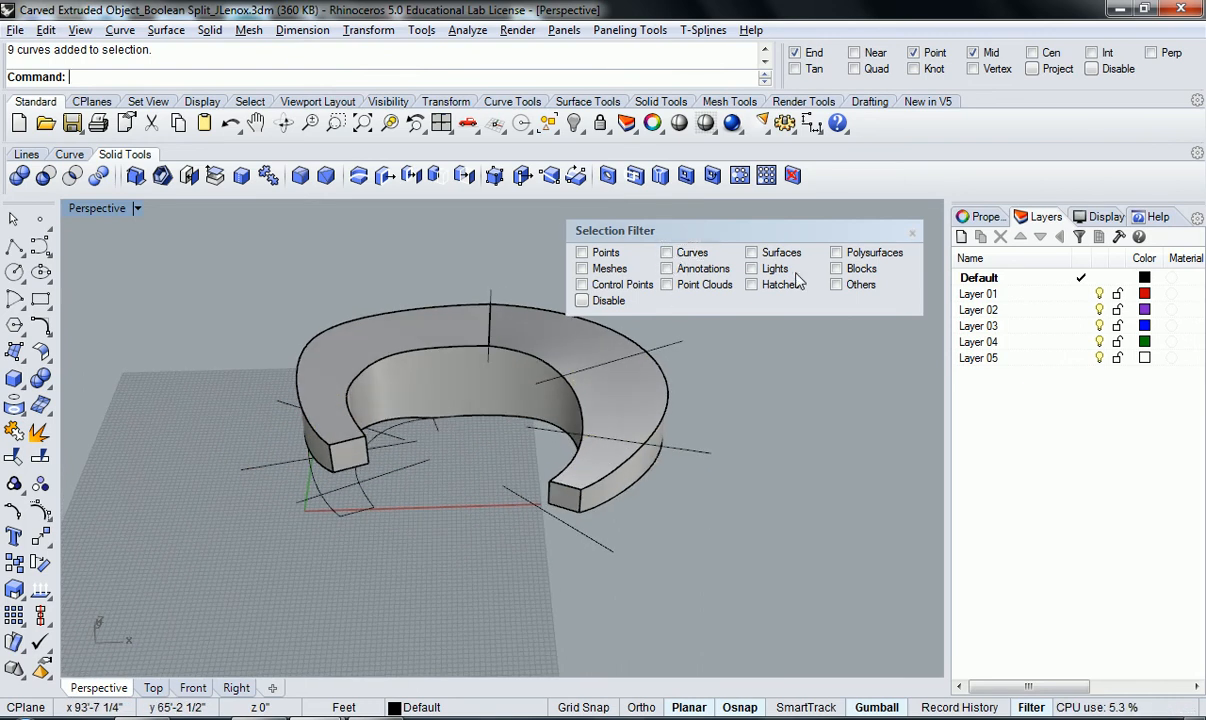
{"action": "left_click", "coordinate": [836, 253]}
{"action": "left_click", "coordinate": [627, 396]}
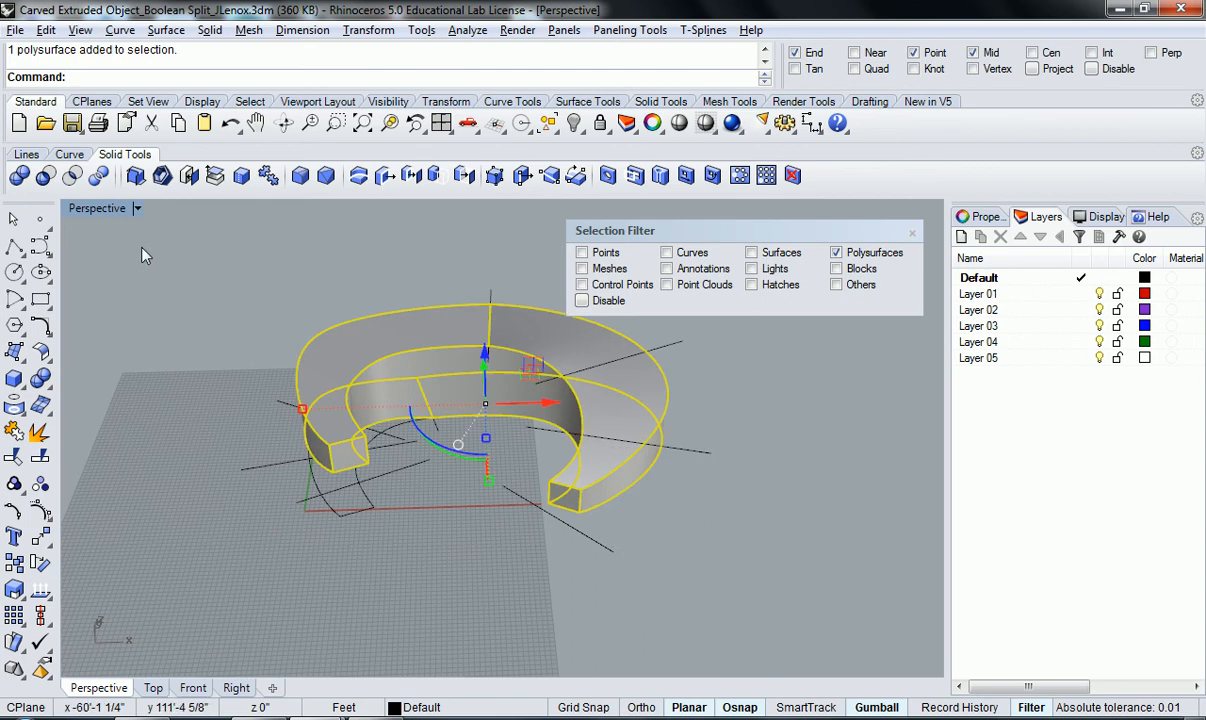
{"action": "left_click_drag", "start_coordinate": [790, 560], "coordinate": [443, 386]}
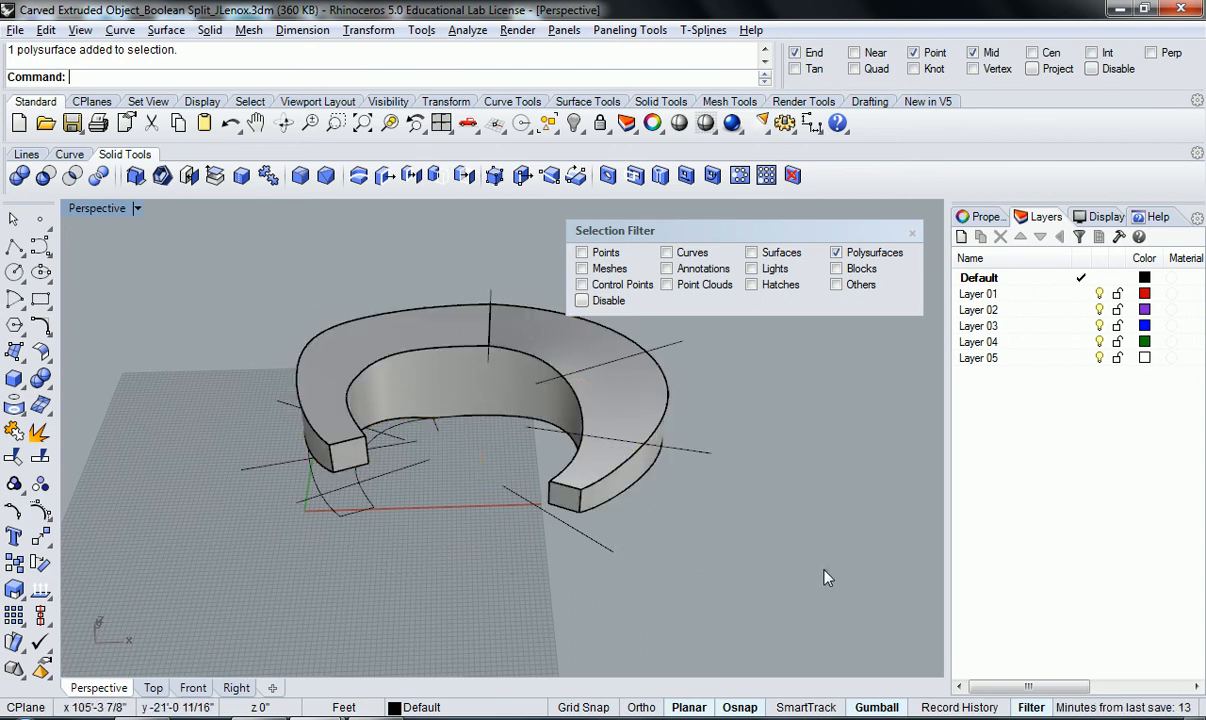
{"action": "left_click_drag", "start_coordinate": [176, 242], "coordinate": [176, 242]}
{"action": "right_click_drag", "start_coordinate": [400, 470], "coordinate": [400, 512]}
{"action": "left_click", "coordinate": [383, 491]}
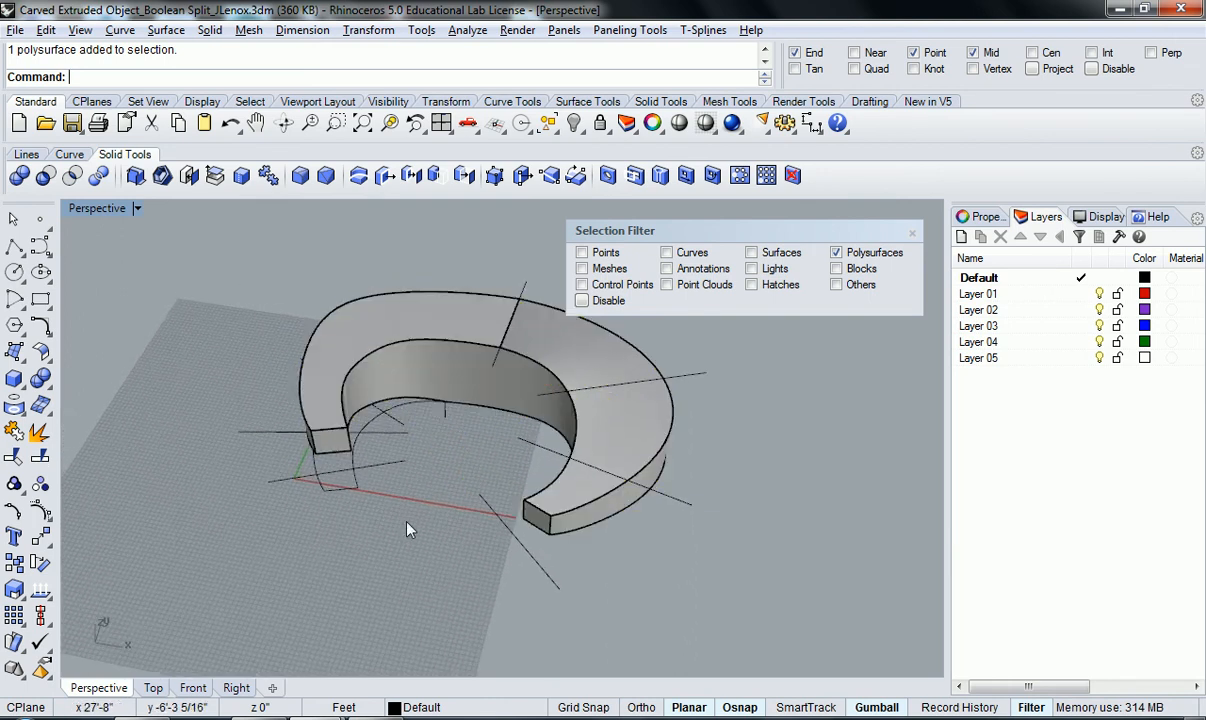
Switch the Selection Filter from Polysurfaces to Curves and window-select the whole model to pick only its curves.
{"action": "right_click_drag", "start_coordinate": [368, 472], "coordinate": [466, 436]}
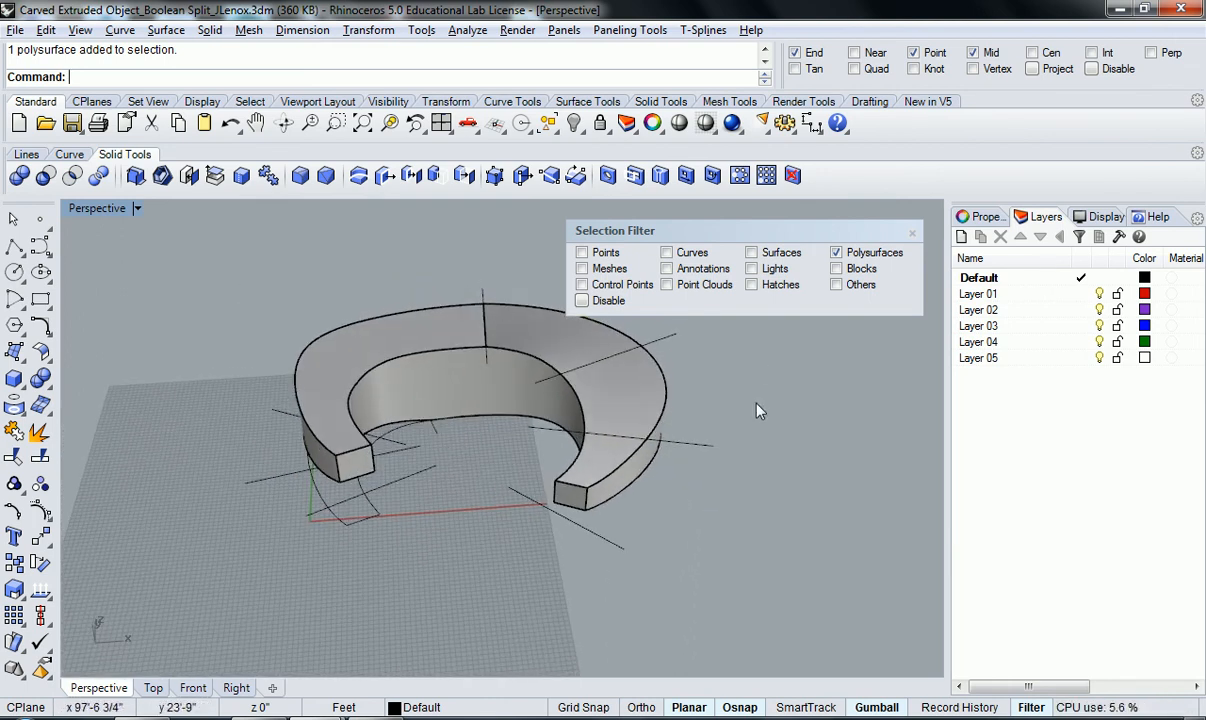
{"action": "left_click", "coordinate": [666, 252]}
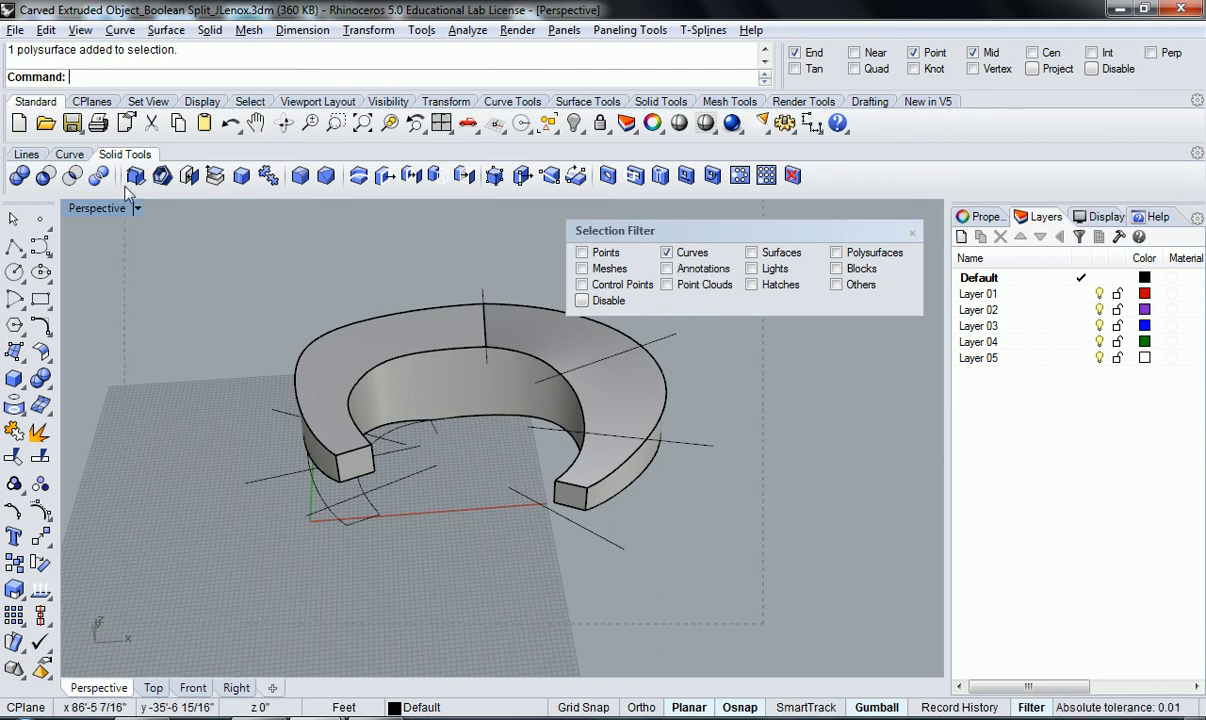
{"action": "left_click_drag", "start_coordinate": [224, 244], "coordinate": [224, 244]}
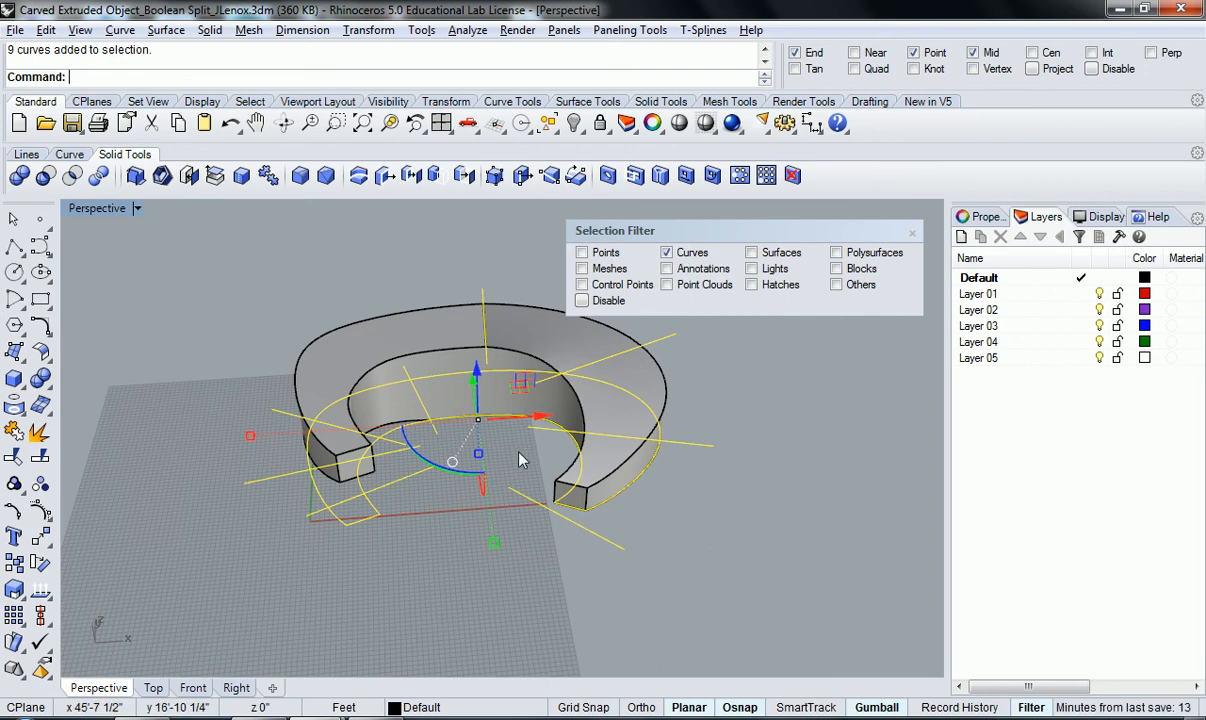
Move the selected curves along the negative X direction with Ortho on until they clear the carved arch, and clear the selection.
{"action": "scroll", "coordinate": [510, 468], "scroll_direction": "down", "scroll_amount": 2}
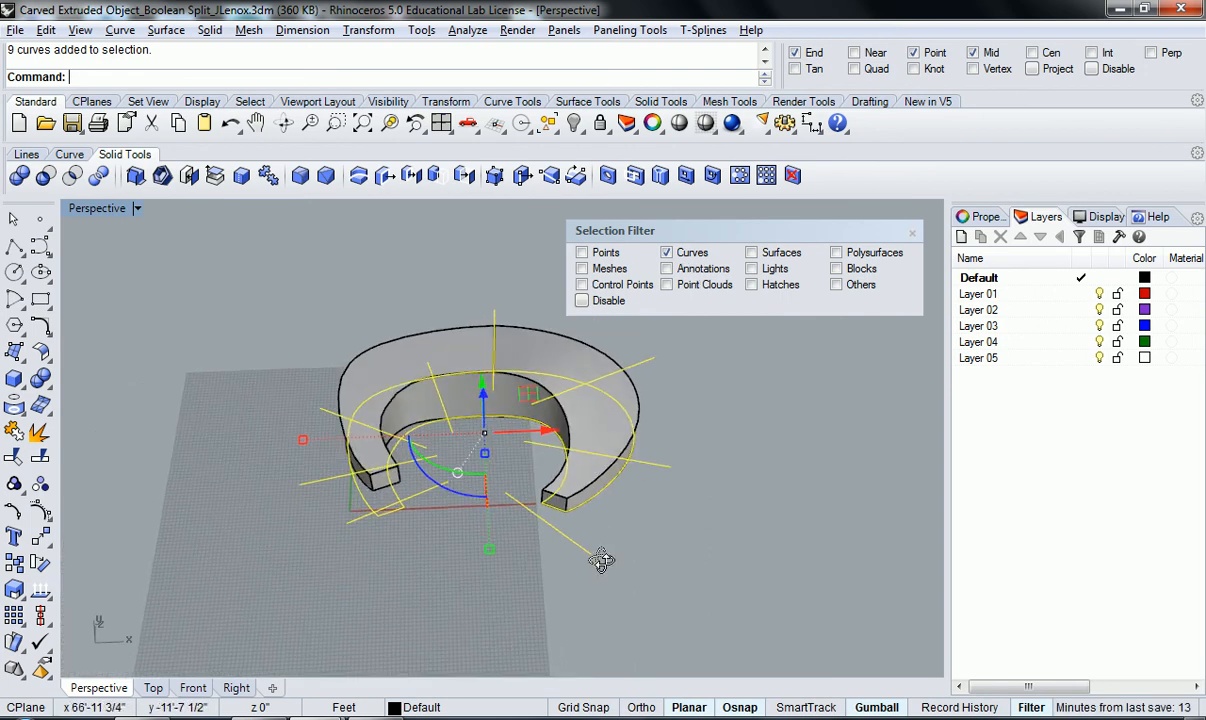
{"action": "type", "text": "move"}
{"action": "key", "text": "Return"}
{"action": "left_click", "coordinate": [650, 574]}
{"action": "key", "text": "F8"}
{"action": "left_click", "coordinate": [386, 530]}
{"action": "key", "text": "Escape"}
{"action": "right_click_drag", "start_coordinate": [386, 530], "coordinate": [514, 433], "text": "shift"}
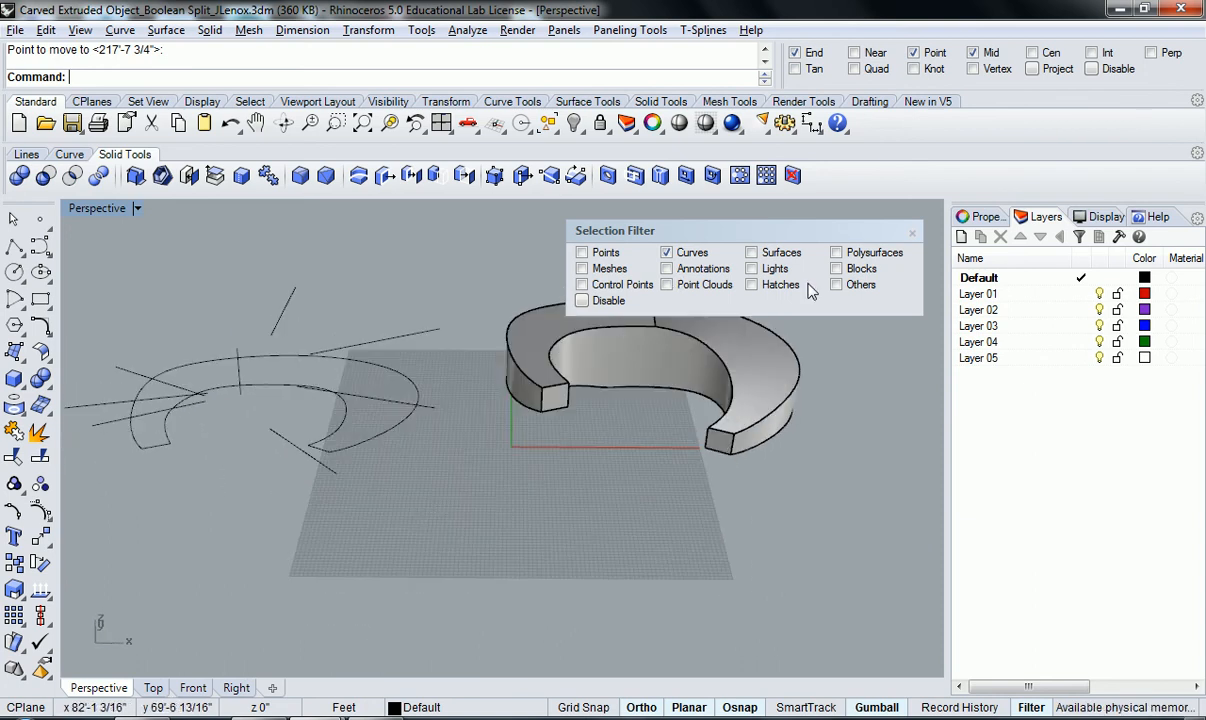
Enable every remaining object type in the Selection Filter, from Points and Meshes through Polysurfaces, Blocks and Others.
{"action": "right_click_drag", "start_coordinate": [780, 457], "coordinate": [778, 503], "text": "shift"}
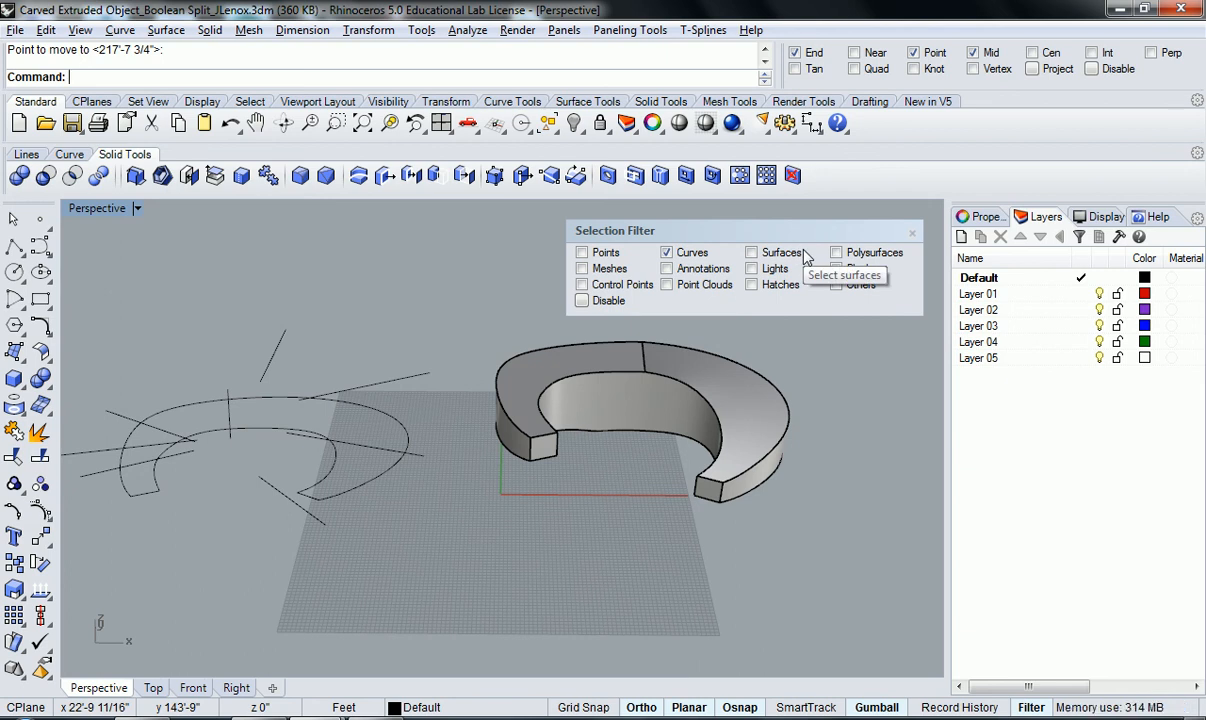
{"action": "left_click", "coordinate": [582, 254]}
{"action": "left_click", "coordinate": [582, 269]}
{"action": "left_click", "coordinate": [582, 285]}
{"action": "left_click", "coordinate": [667, 269]}
{"action": "left_click", "coordinate": [667, 285]}
{"action": "left_click", "coordinate": [751, 253]}
{"action": "left_click", "coordinate": [751, 269]}
{"action": "left_click", "coordinate": [751, 285]}
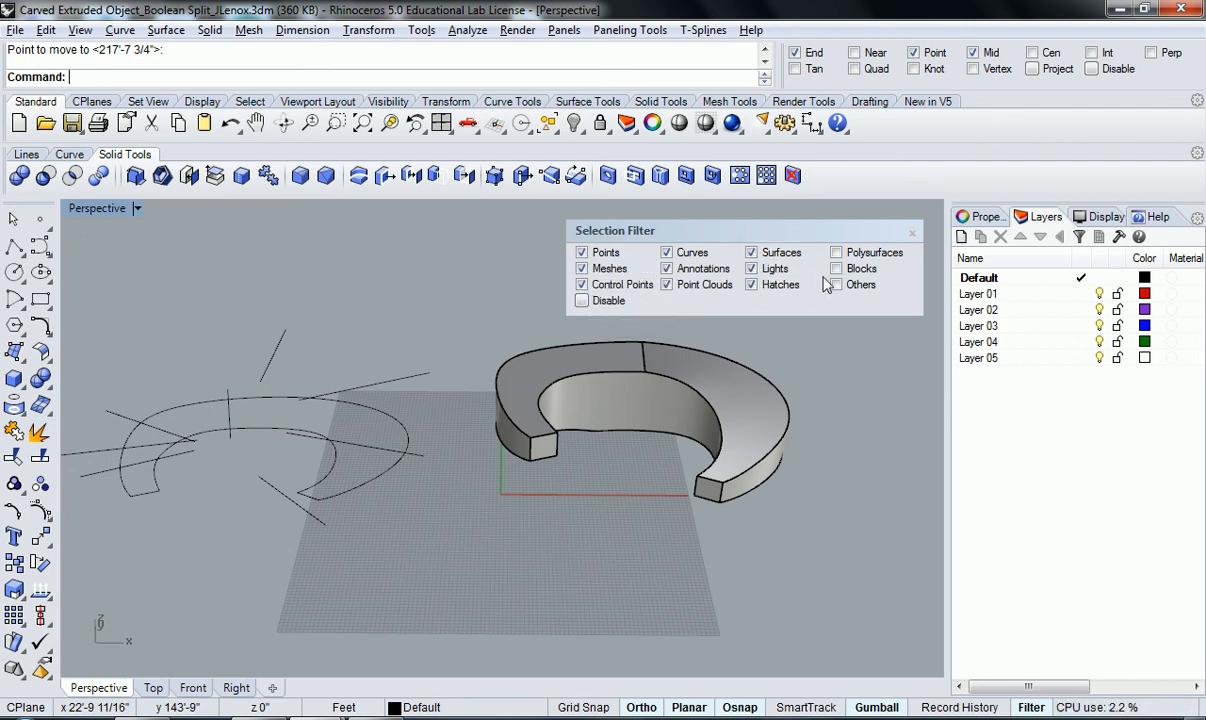
{"action": "left_click", "coordinate": [836, 253]}
{"action": "left_click", "coordinate": [836, 269]}
{"action": "left_click", "coordinate": [836, 285]}
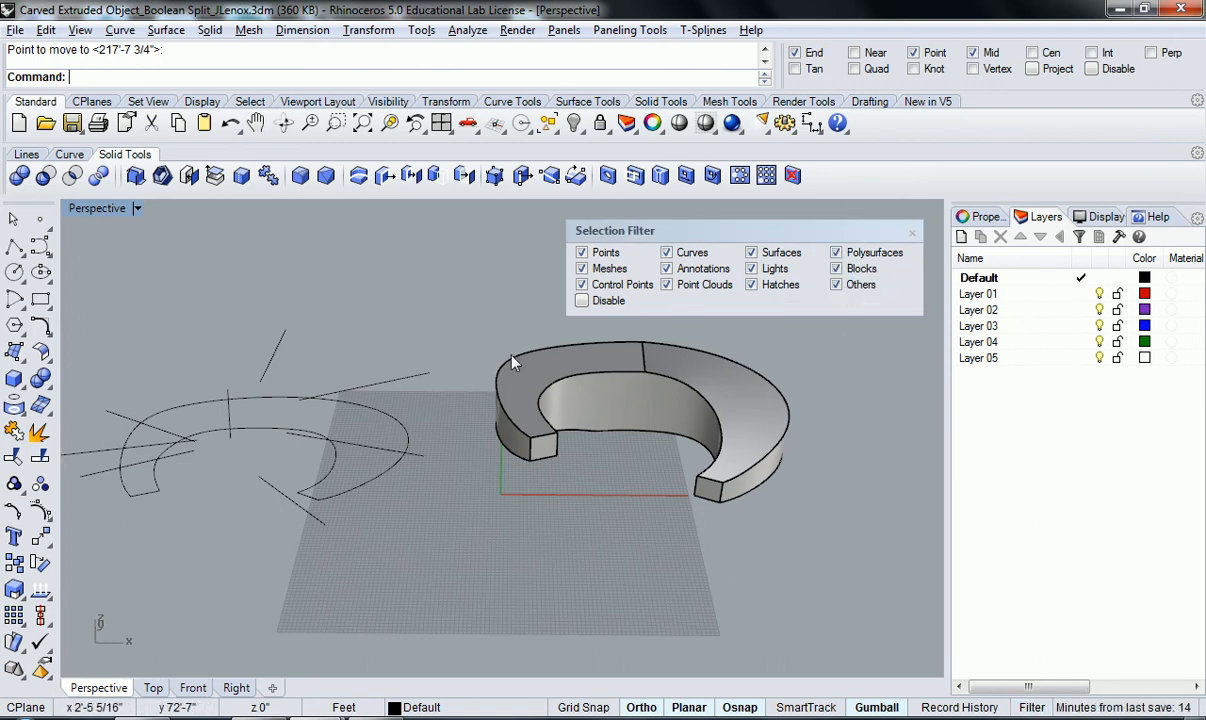
Dock the Selection Filter between the Standard and Solid Tools toolbars, and float it again over the Perspective view.
{"action": "left_click_drag", "start_coordinate": [863, 233], "coordinate": [511, 160]}
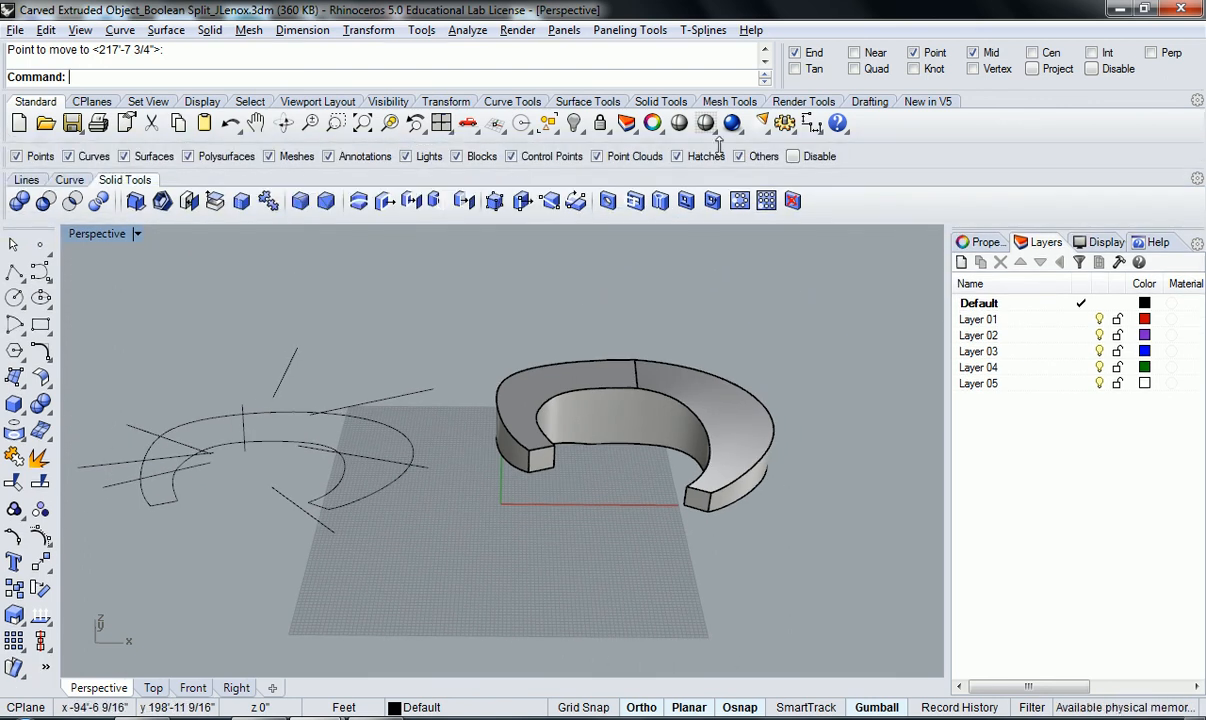
{"action": "left_click_drag", "start_coordinate": [8, 157], "coordinate": [238, 234]}
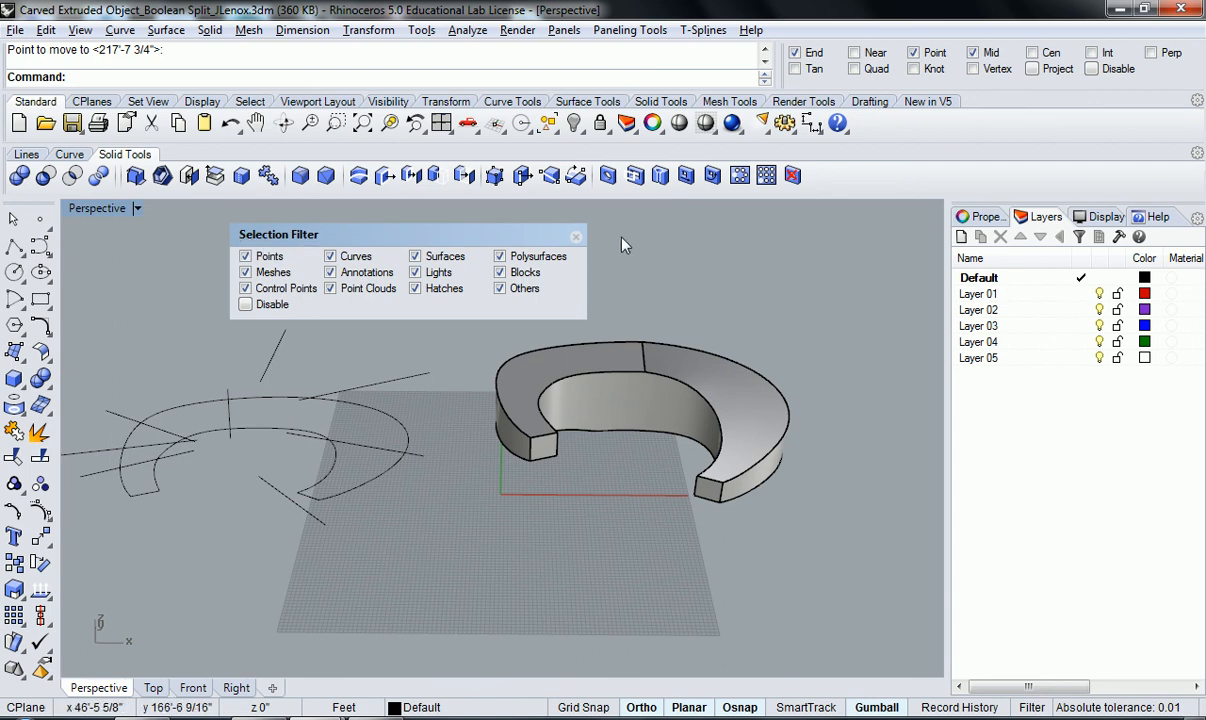
Close the Selection Filter, reopen it with the SelectionFilter command, and reposition it over the Perspective view.
{"action": "left_click", "coordinate": [575, 237]}
{"action": "type", "text": "Filter"}
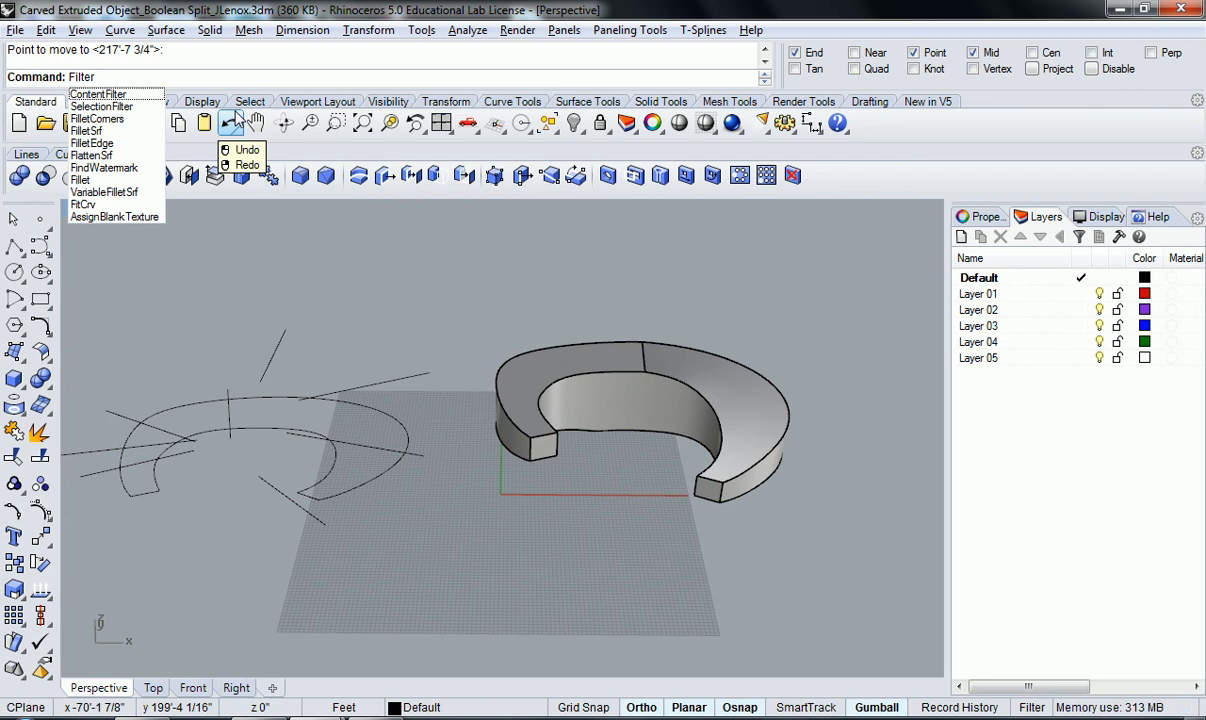
{"action": "left_click", "coordinate": [128, 112]}
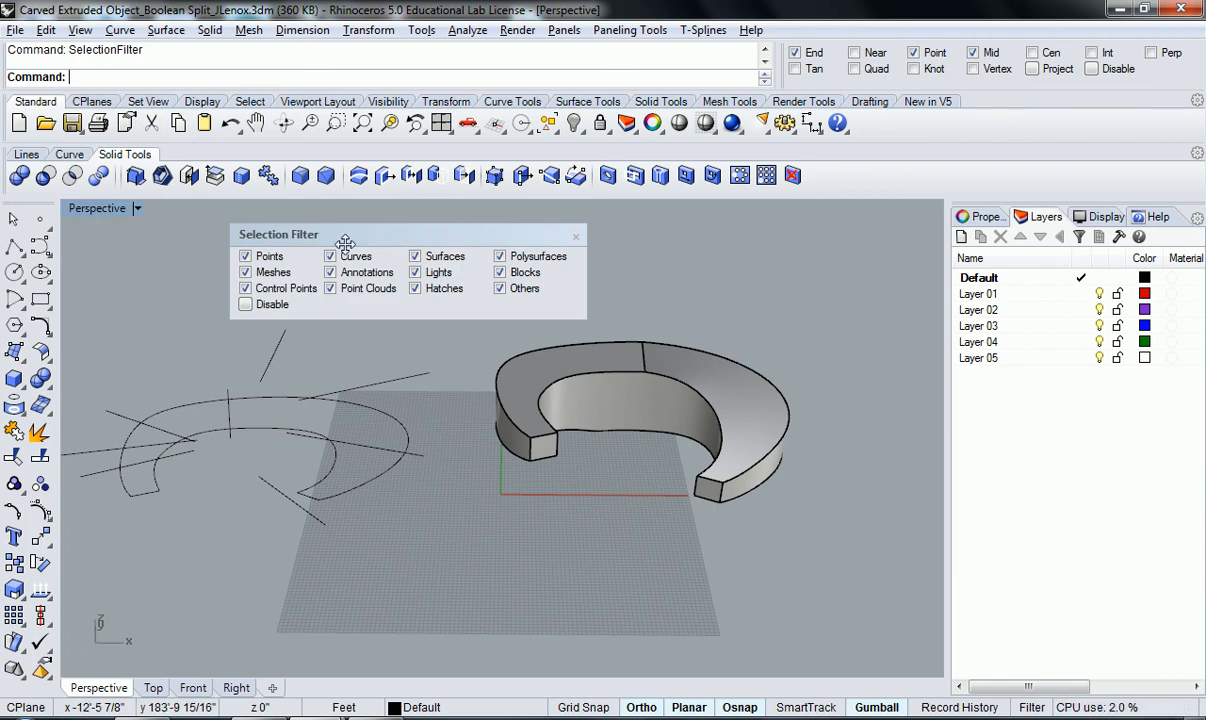
{"action": "left_click_drag", "start_coordinate": [363, 241], "coordinate": [427, 241]}
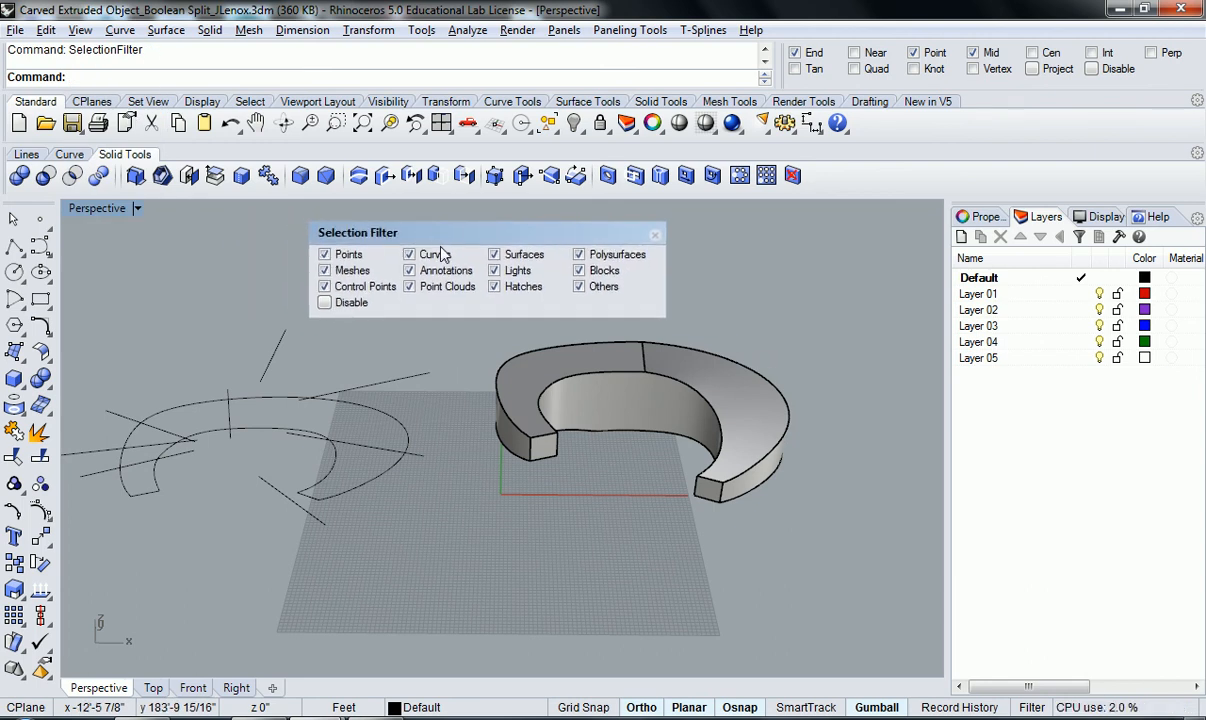